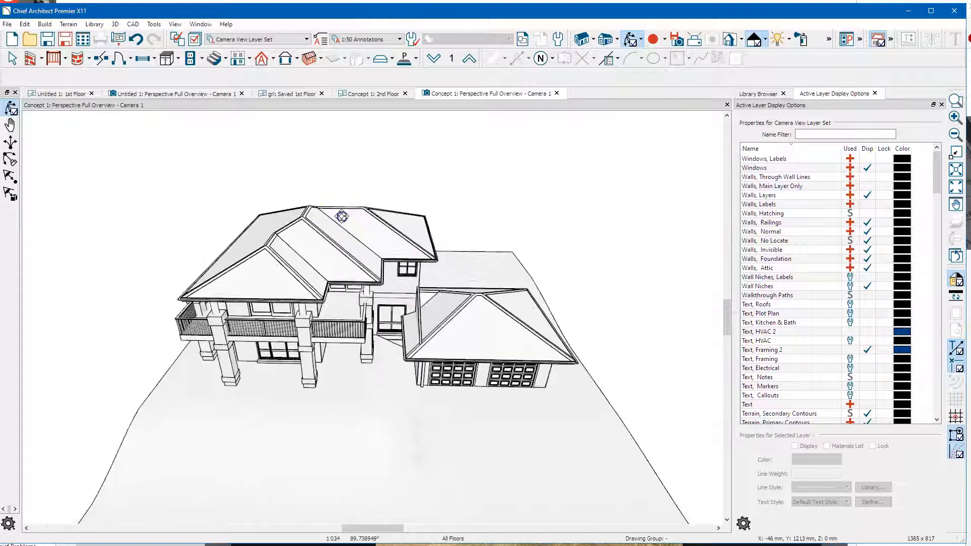
left_click(764, 40)
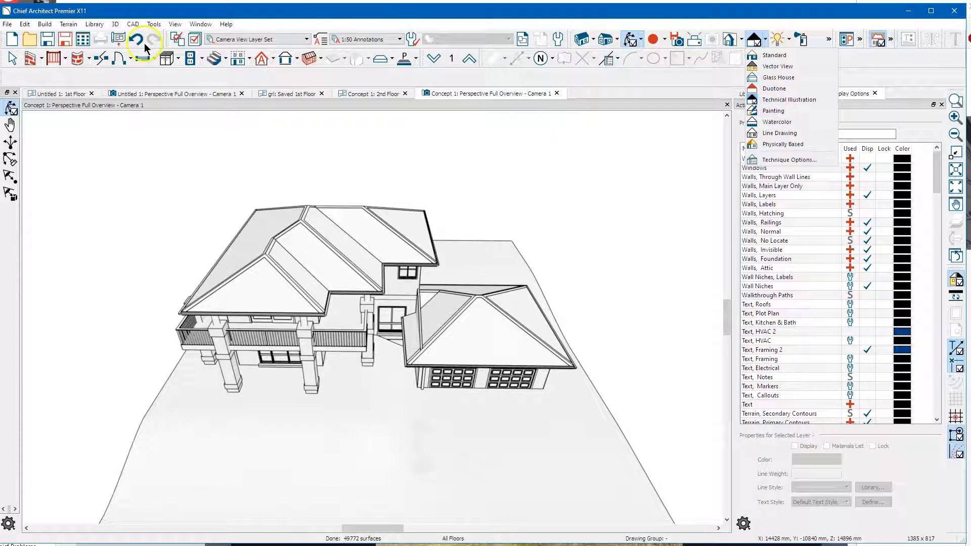
left_click(115, 24)
mouse_move(93, 23)
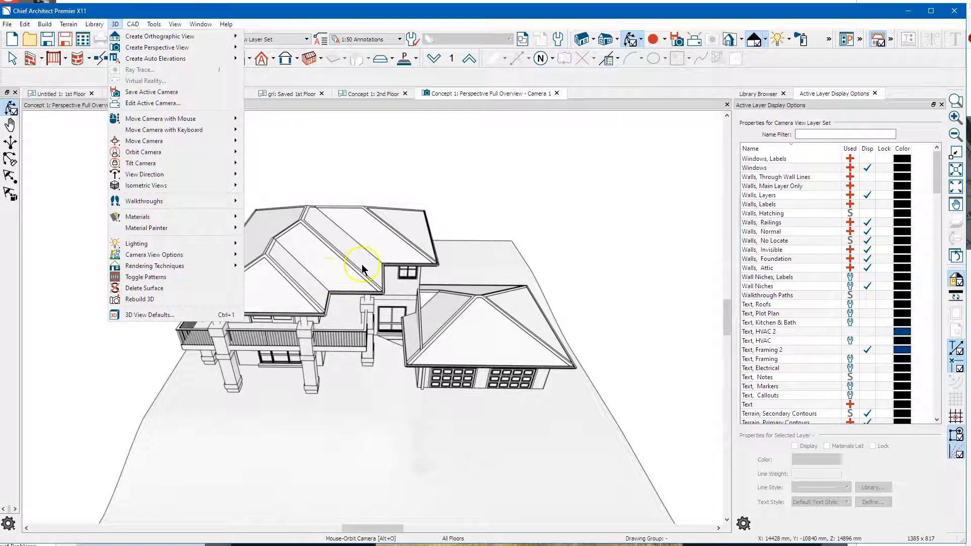
left_click(406, 183)
left_click_drag(347, 247, 275, 275)
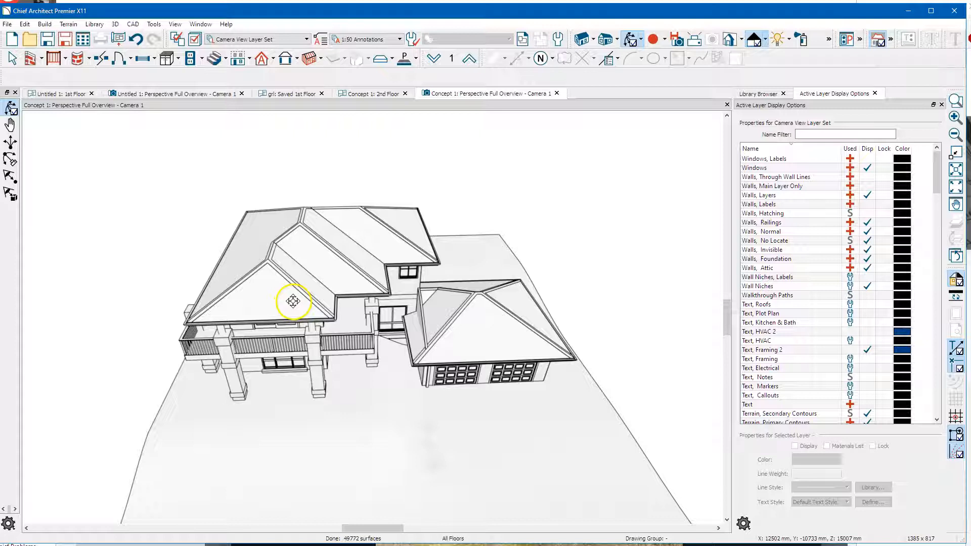
- Look at the Concept 1 2nd floor plan and the reference photos of the house on the HomeTalk forum page in the browser
left_click(376, 95)
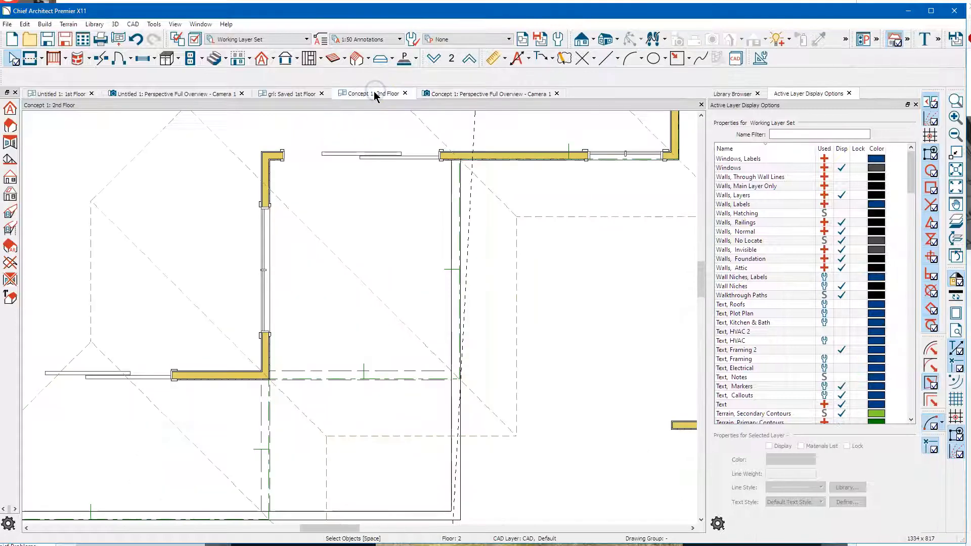
scroll(461, 243, "up", 4)
scroll(448, 284, "down", 1)
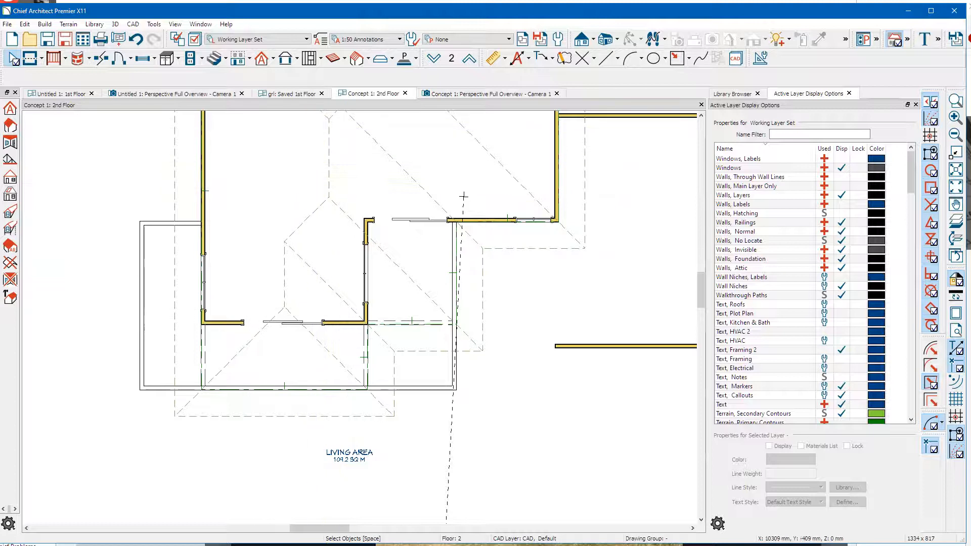
key("alt+Tab")
key("Left")
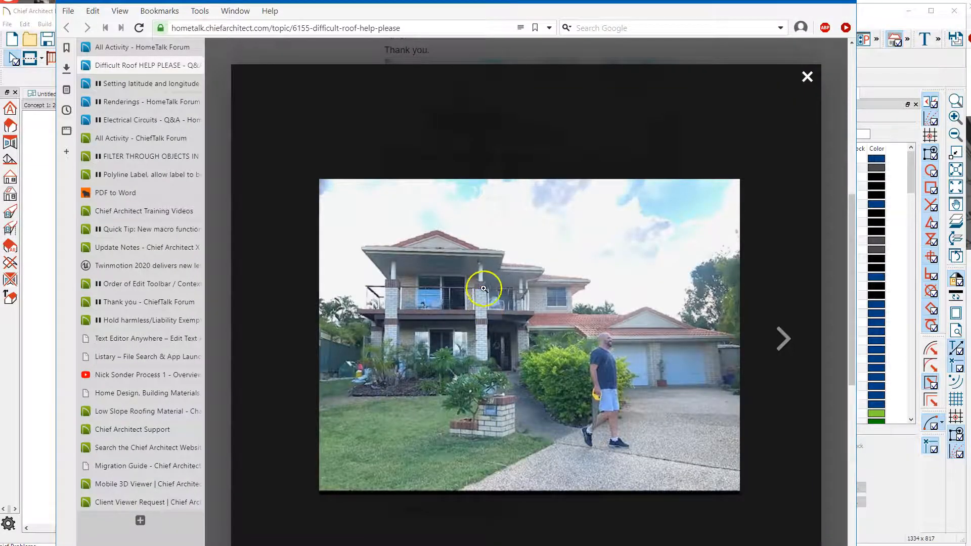
left_click(778, 332)
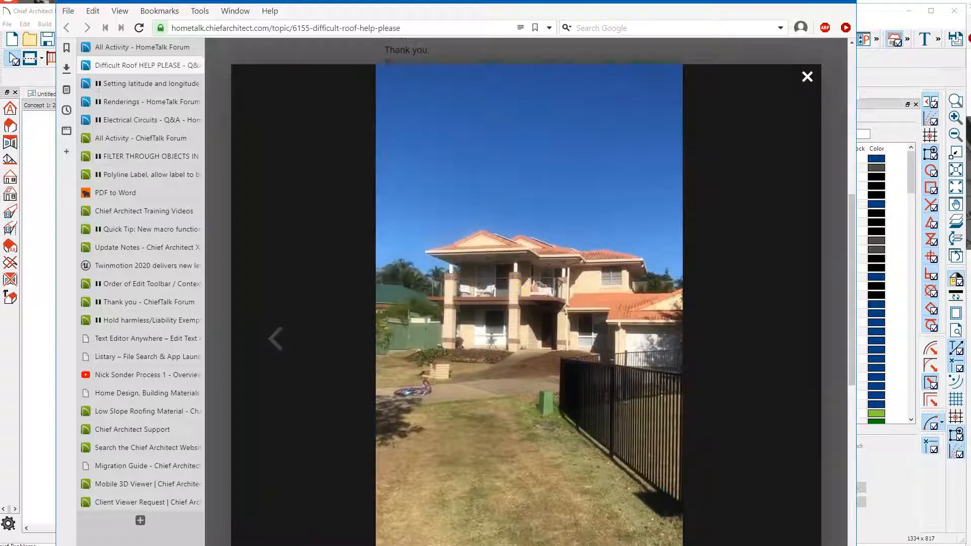
left_click(39, 447)
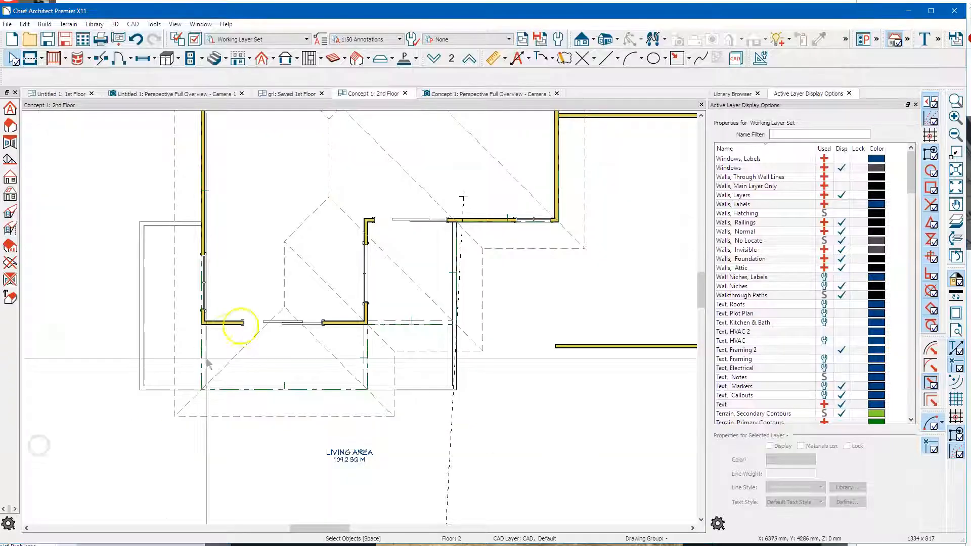
- Inspect the invisible walls and the room areas that divide the front balcony on the 2nd floor plan
left_click(410, 324)
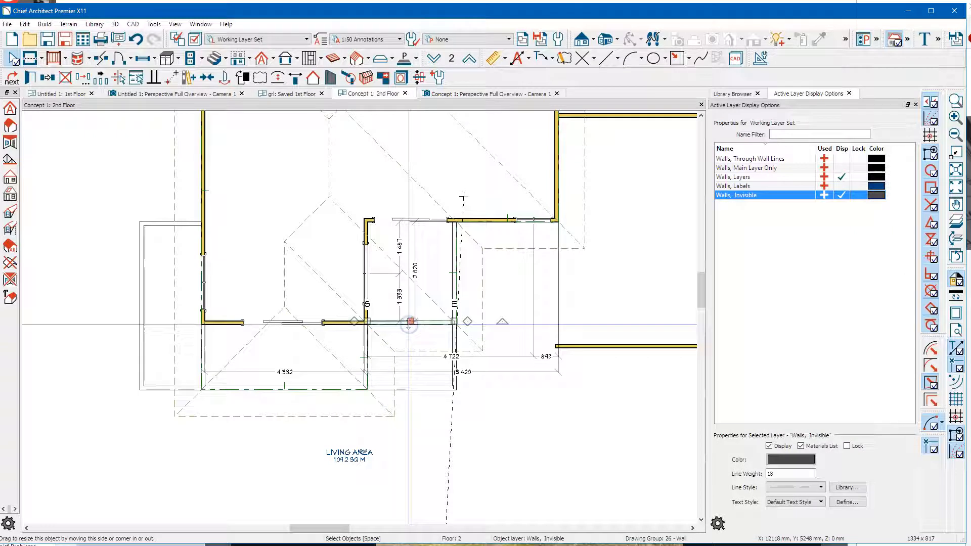
left_click(368, 348)
left_click(200, 342)
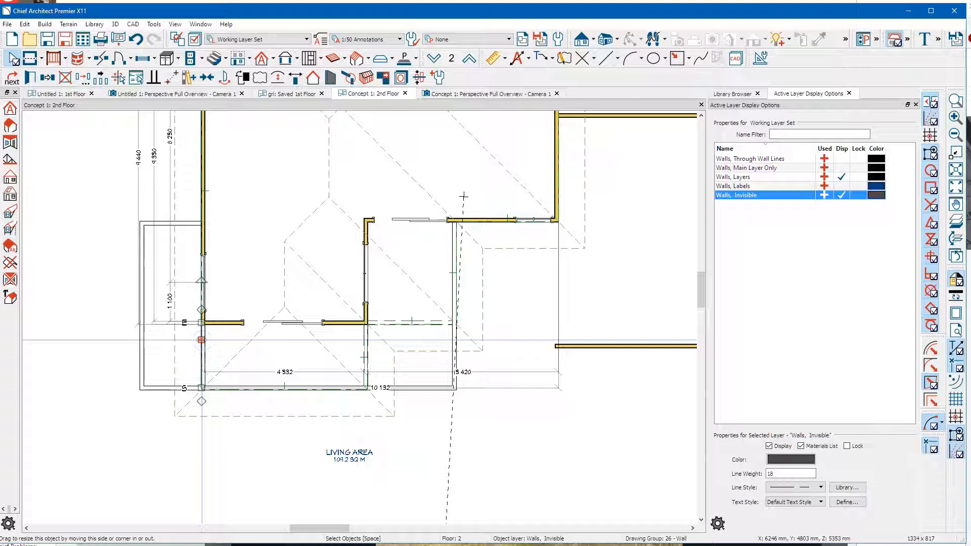
left_click(204, 346)
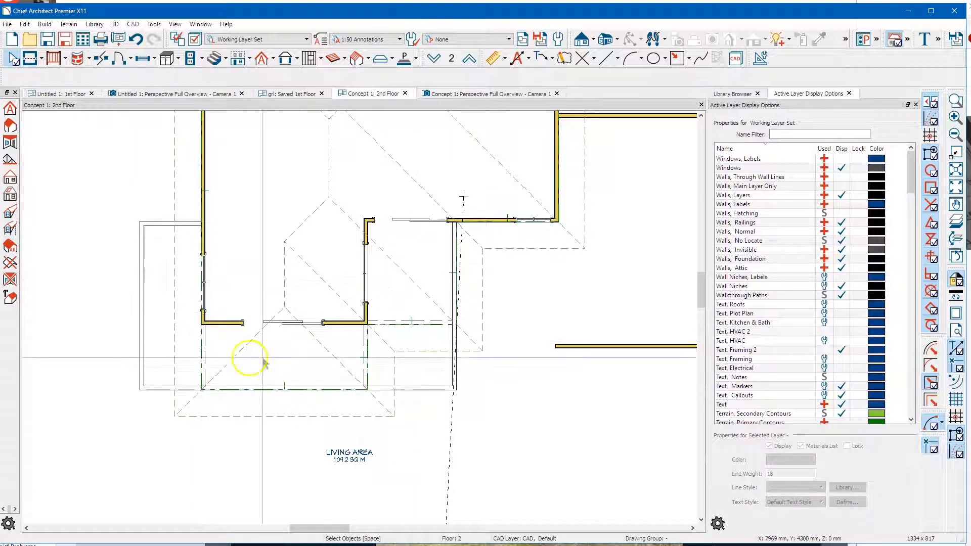
left_click(156, 343)
left_click(429, 365)
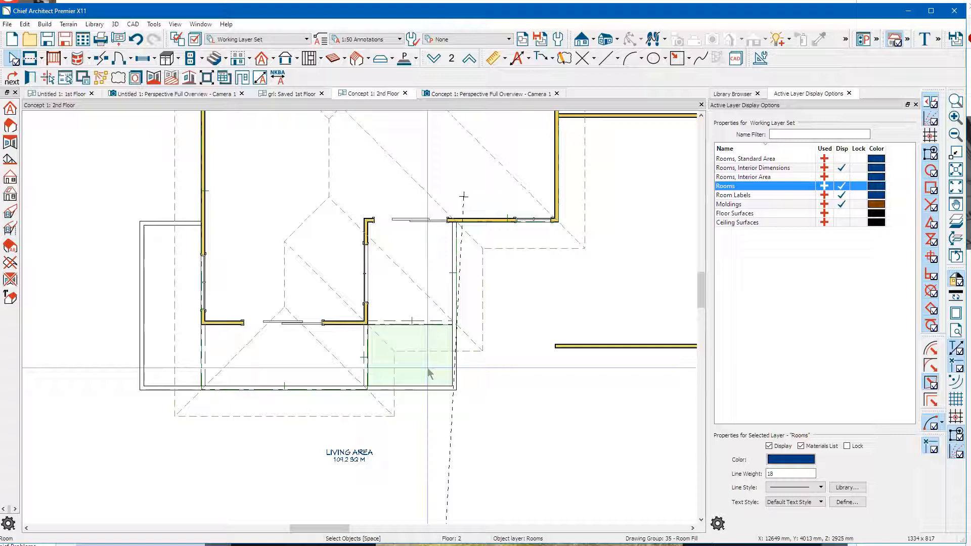
- Examine the stepped hip roof planes from above and from the front in the Perspective Full Overview
left_click(457, 95)
left_click_drag(359, 269, 328, 273)
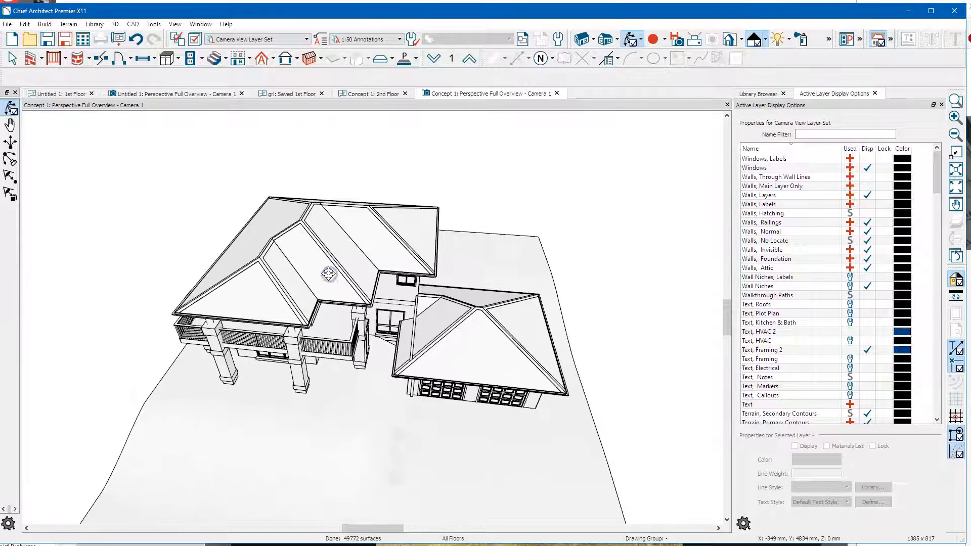
left_click_drag(288, 152, 317, 282)
left_click(379, 241)
left_click_drag(293, 256, 293, 287)
left_click(259, 292)
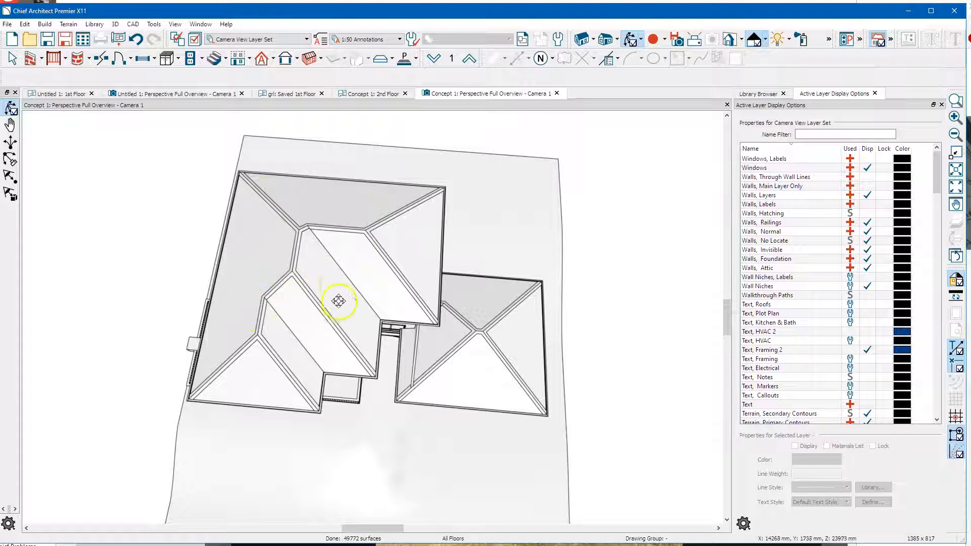
left_click_drag(329, 299, 357, 301)
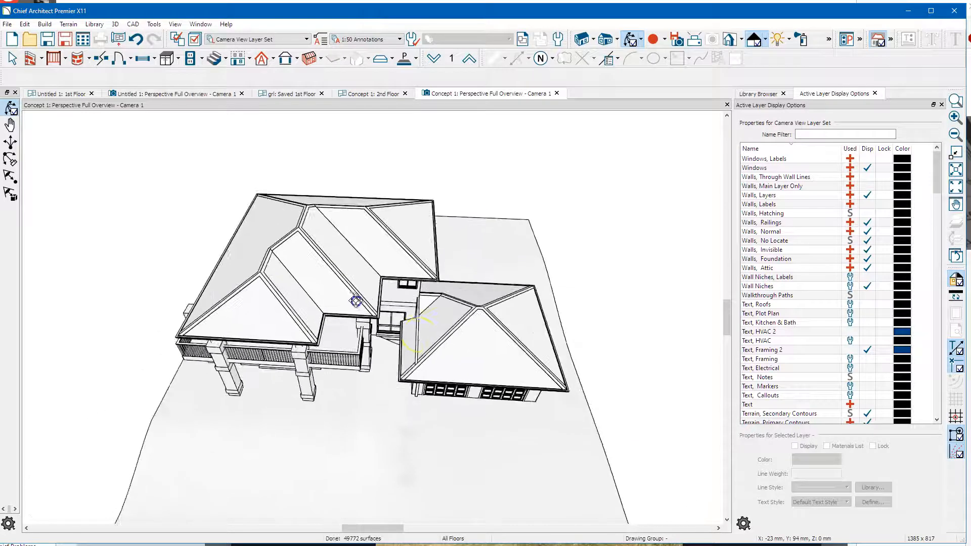
left_click_drag(472, 349, 477, 332)
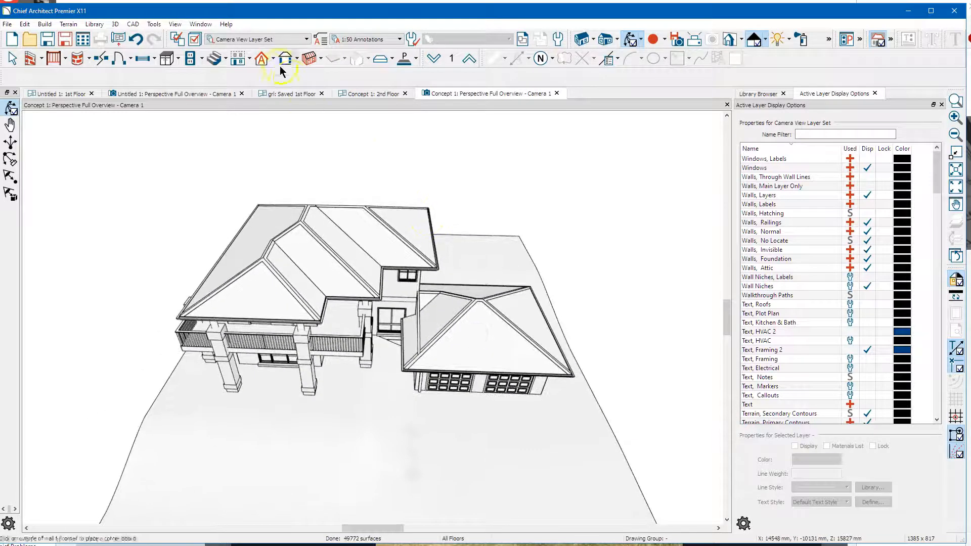
- Turn off Auto Rebuild Roofs in the roof build settings
left_click(261, 58)
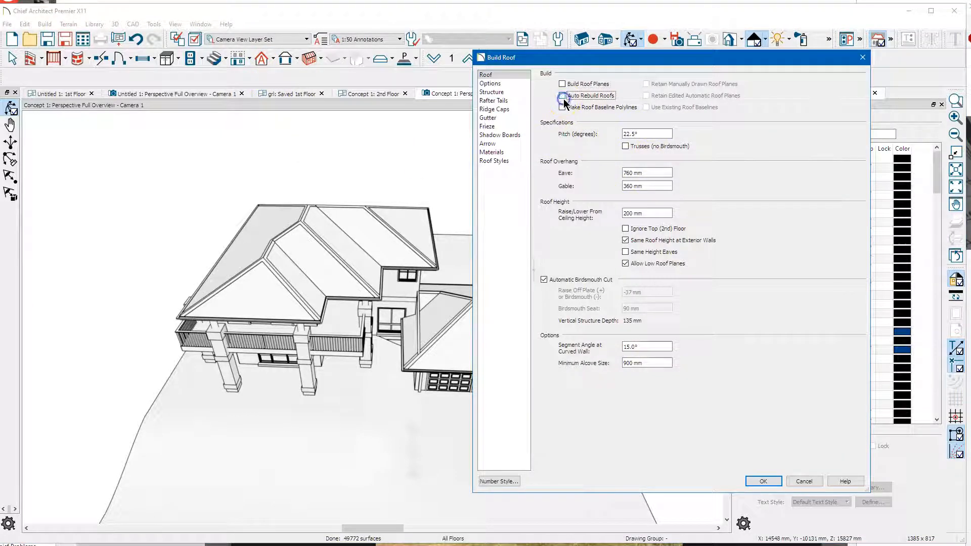
left_click(765, 483)
- Cut back the front hip roof plane by adding a break on its hip edge and moving its peak down to the opposite hip
left_click_drag(485, 327, 303, 322)
scroll(304, 322, "up", 6)
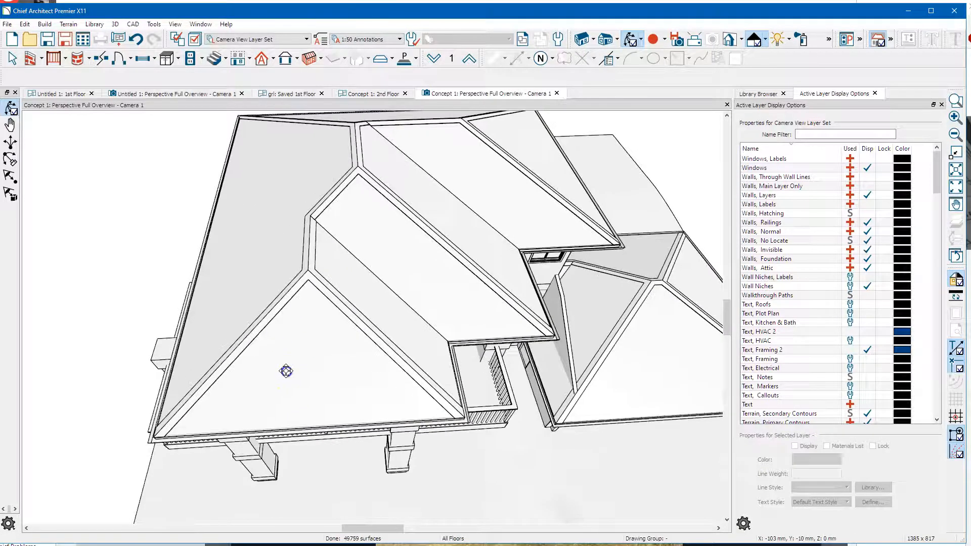
key("space")
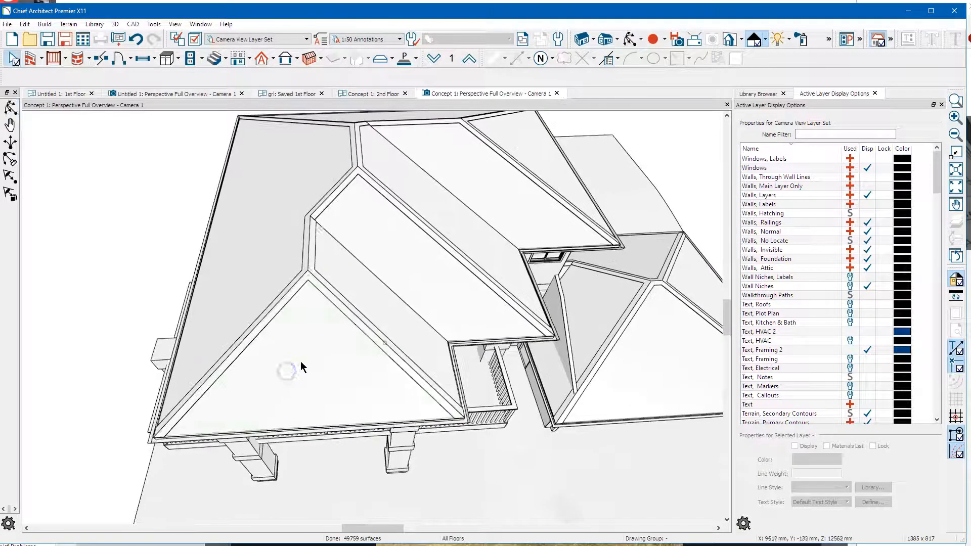
left_click(301, 361)
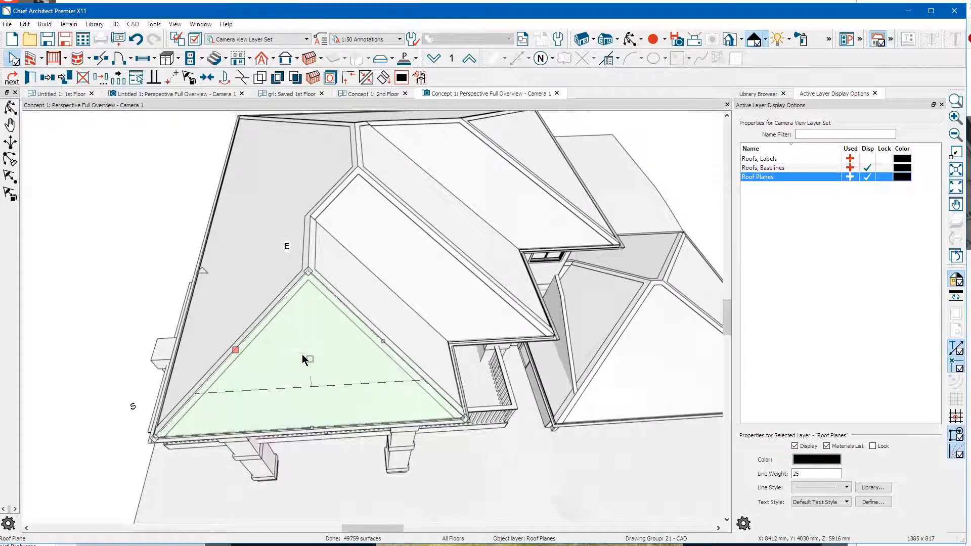
left_click(271, 349)
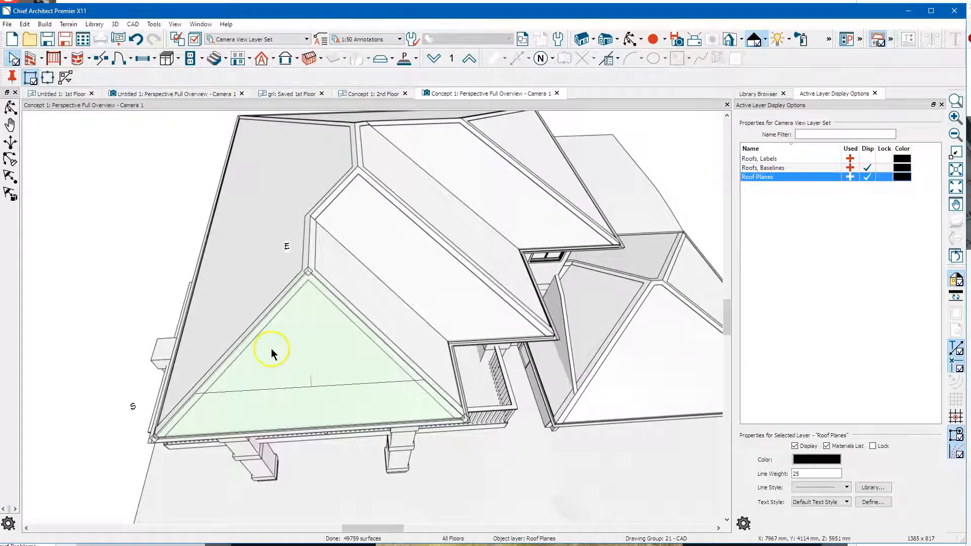
left_click(225, 365)
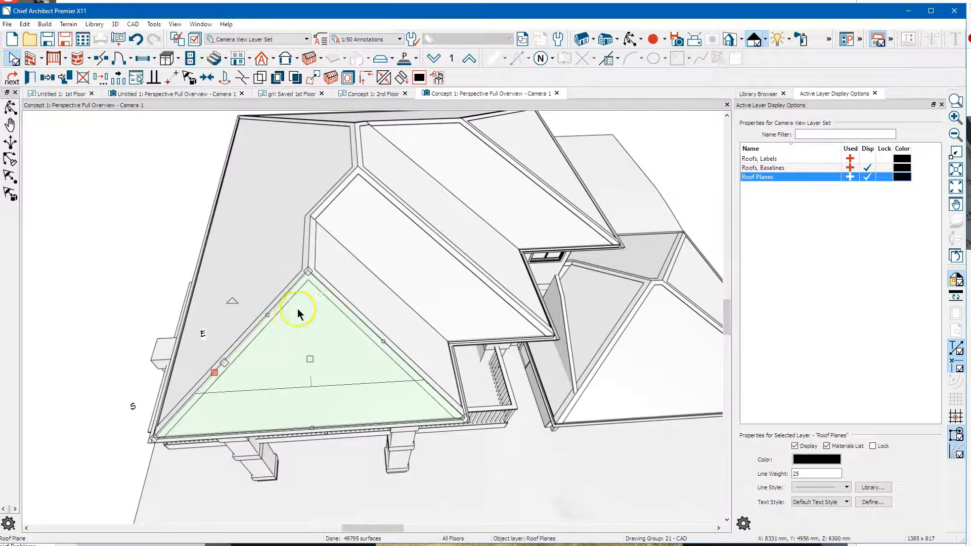
left_click_drag(310, 272, 393, 353)
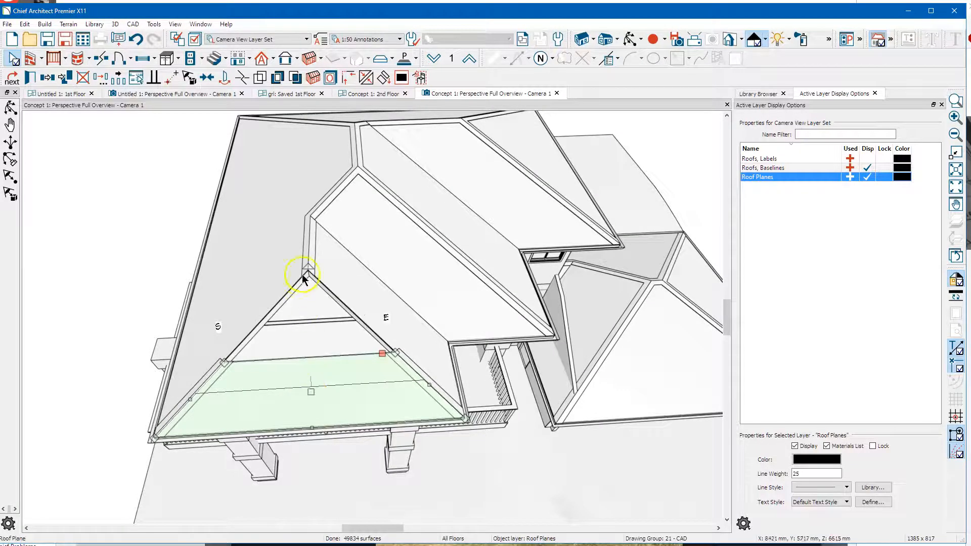
- Add a break to the long side roof plane's front hip edge and pull its ridge corner forward over the cut-back front plane
left_click(287, 290)
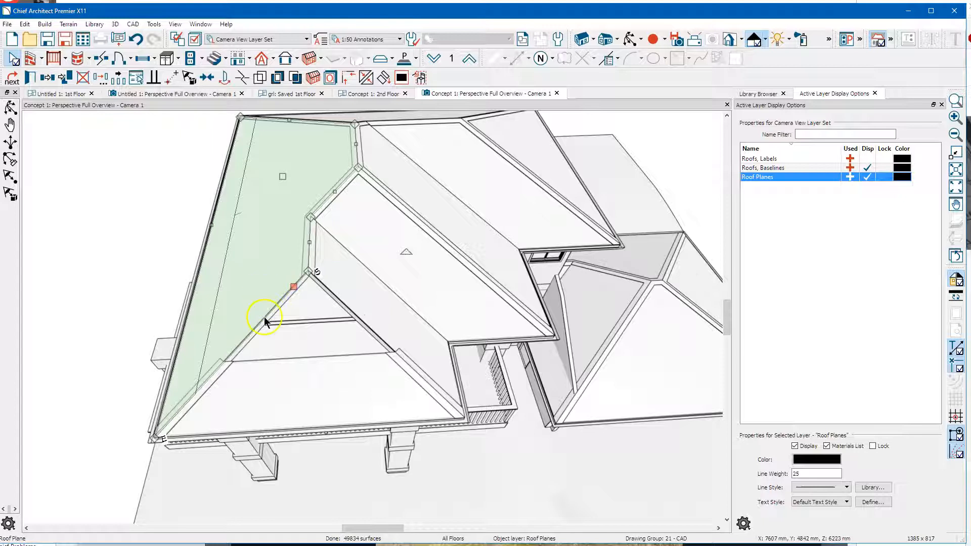
left_click(256, 330)
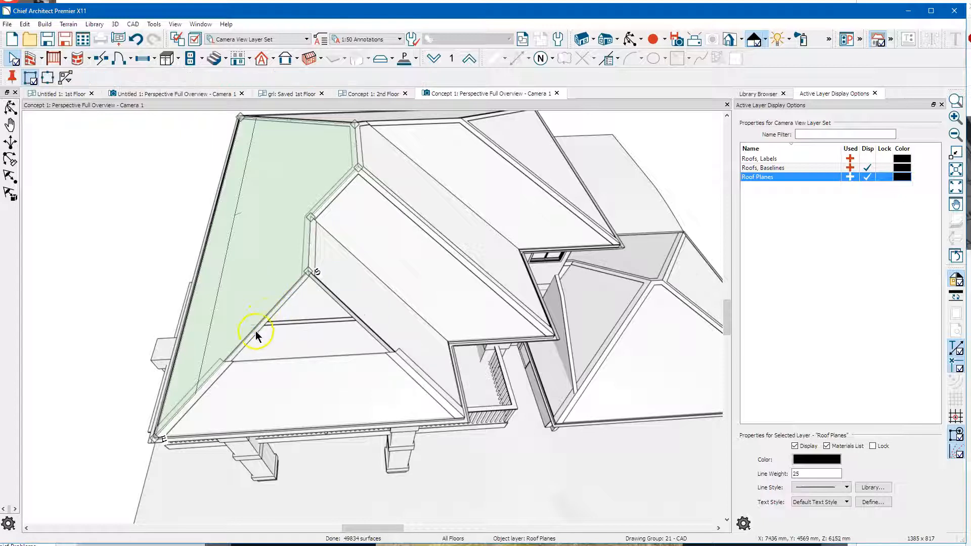
left_click(224, 355)
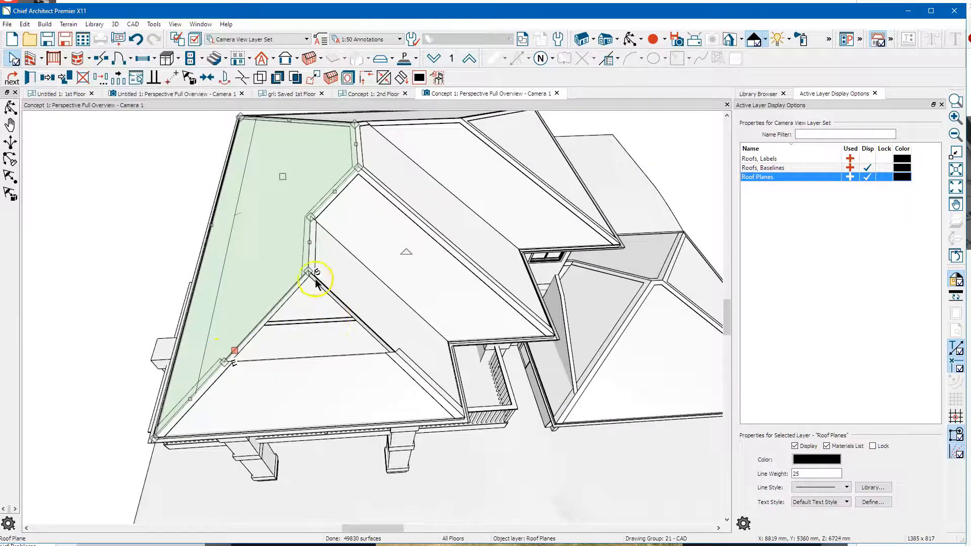
left_click_drag(312, 273, 335, 330)
- Add a break to the opposite front side plane's hip edge and extend its ridge corner forward to meet the long side plane
left_click(344, 304)
left_click(390, 354)
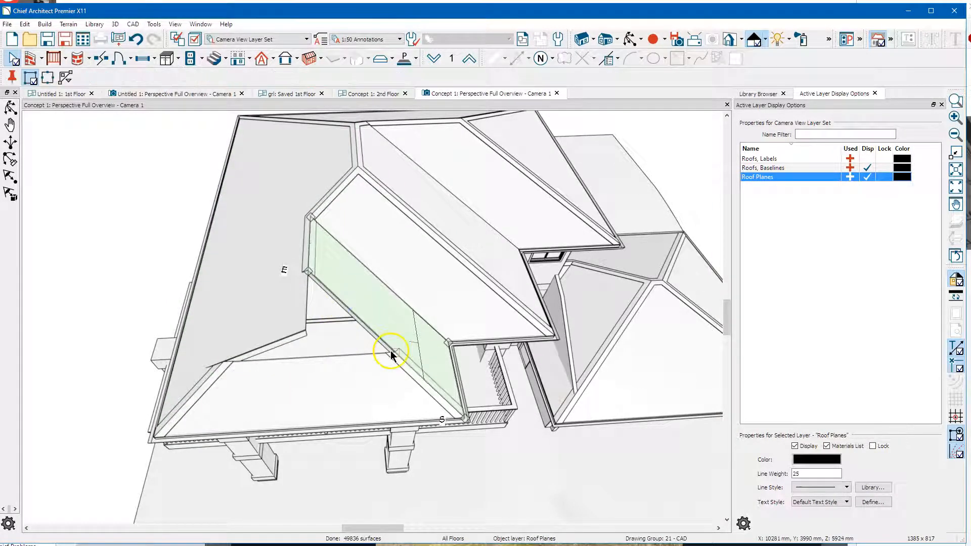
left_click(299, 304)
left_click_drag(308, 271, 312, 328)
left_click_drag(211, 372, 307, 308)
- Pull the long side roof plane's ridge corner forward over the peak of the middle hip plane
middle_click_drag(372, 222, 321, 273)
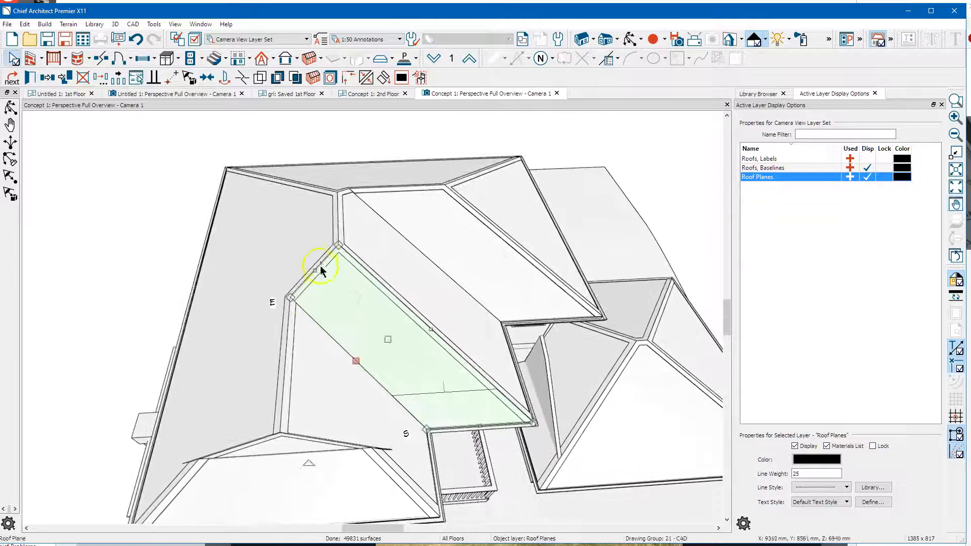
left_click(329, 247)
left_click(335, 247)
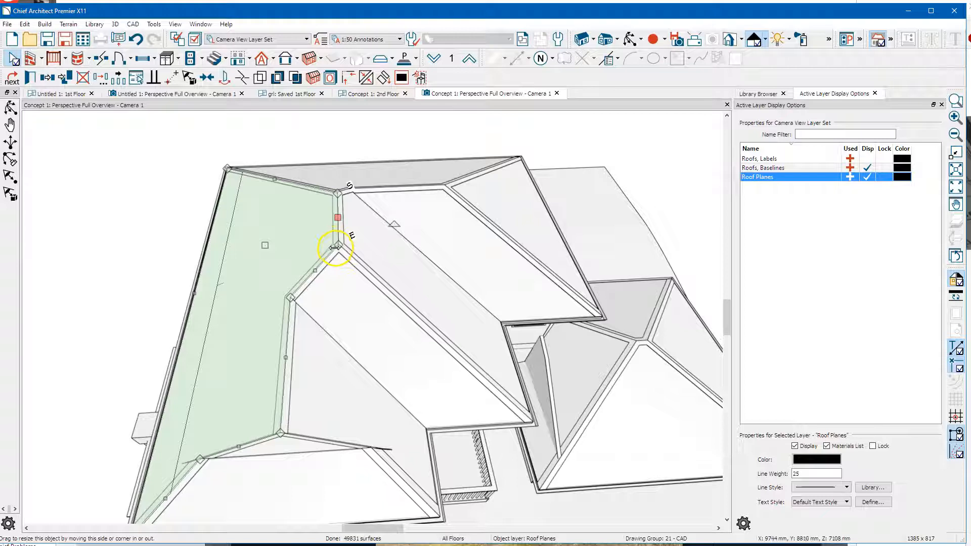
left_click_drag(335, 247, 340, 281)
- Add a break to the side plane beside the middle hip and extend its ridge corner forward, keeping its height and pitch
left_click(373, 265)
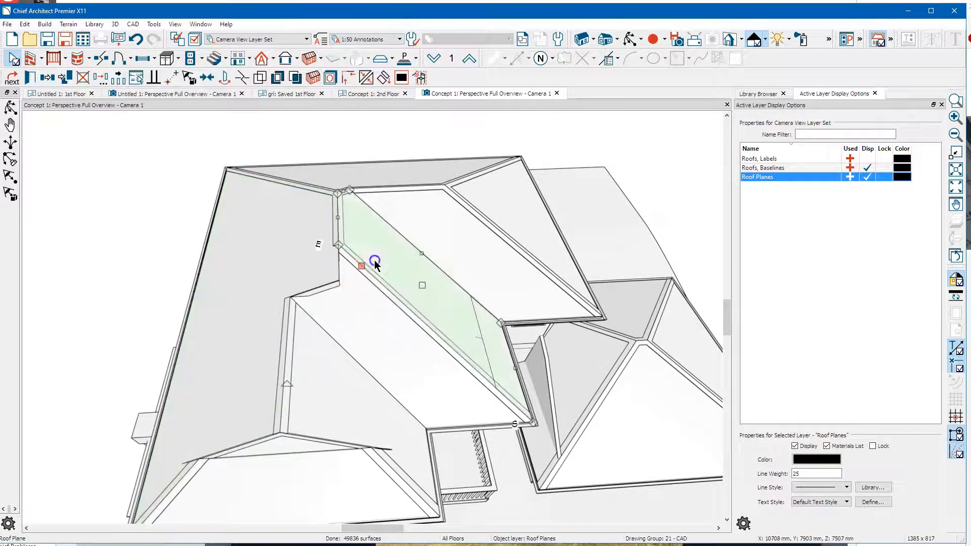
left_click(376, 270)
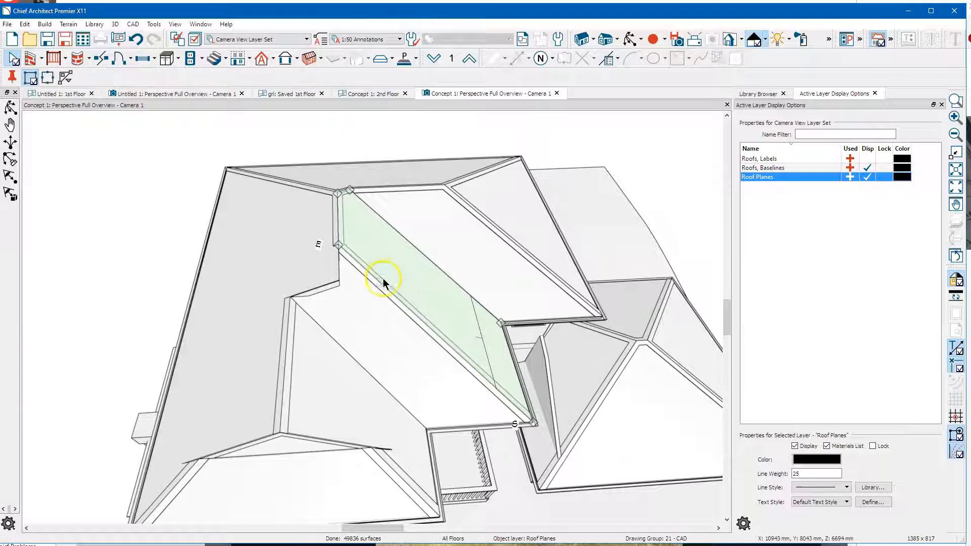
left_click(336, 250)
double_click(337, 243)
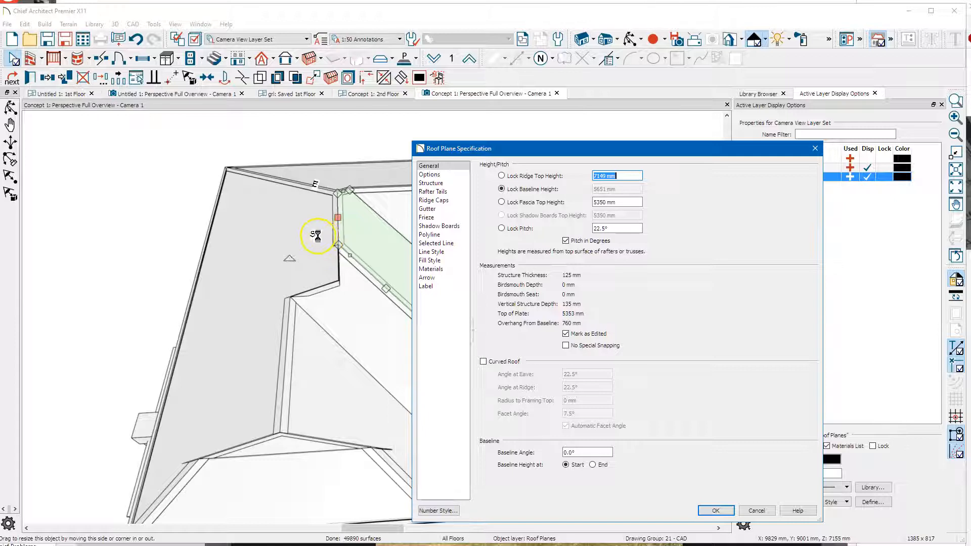
key("Return")
left_click_drag(337, 243, 339, 276)
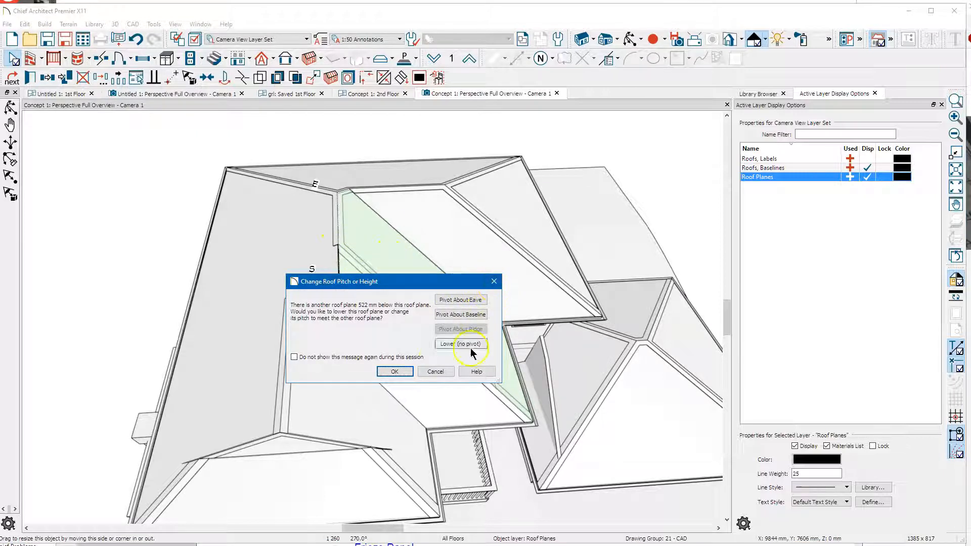
left_click(435, 373)
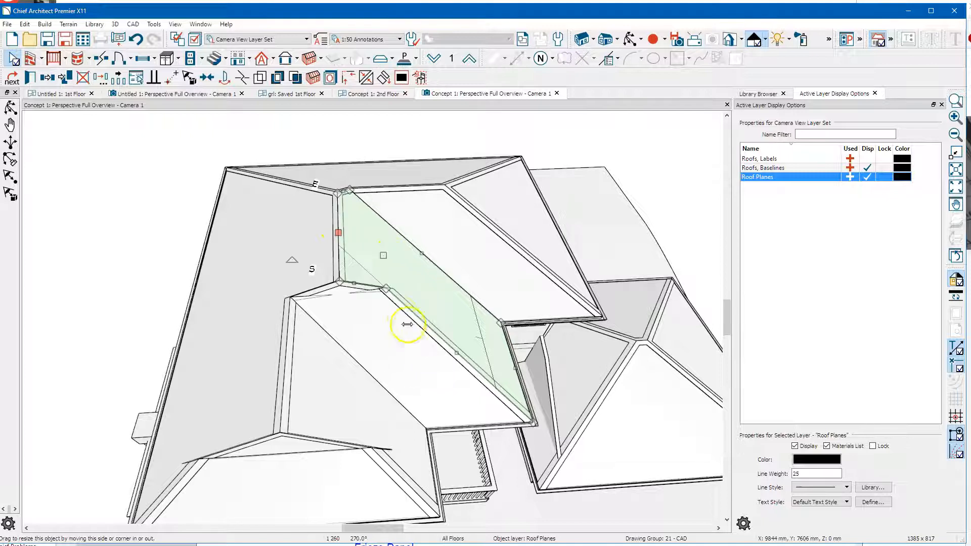
- Cut the middle hip plane's peak back to a straight horizontal top edge below the ridge
left_click(379, 320)
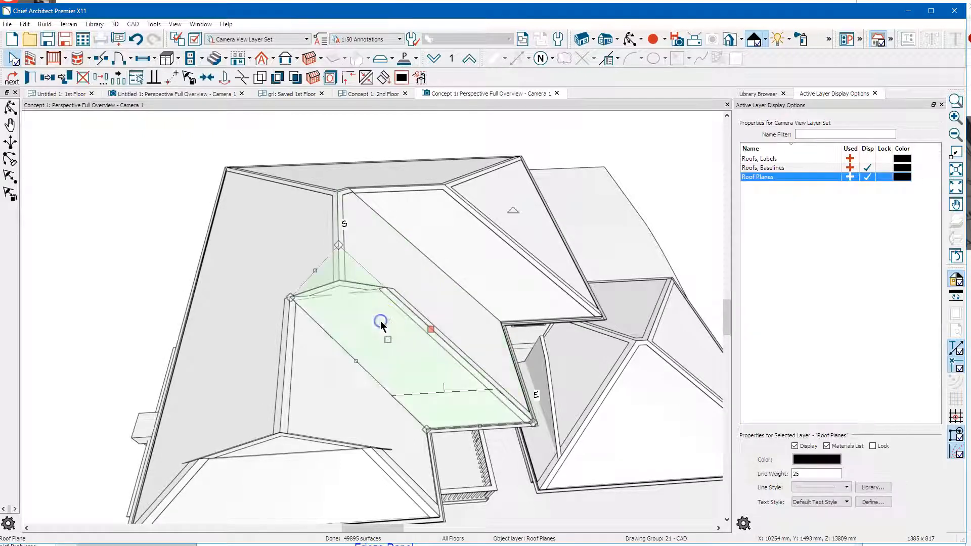
left_click_drag(351, 259, 353, 278)
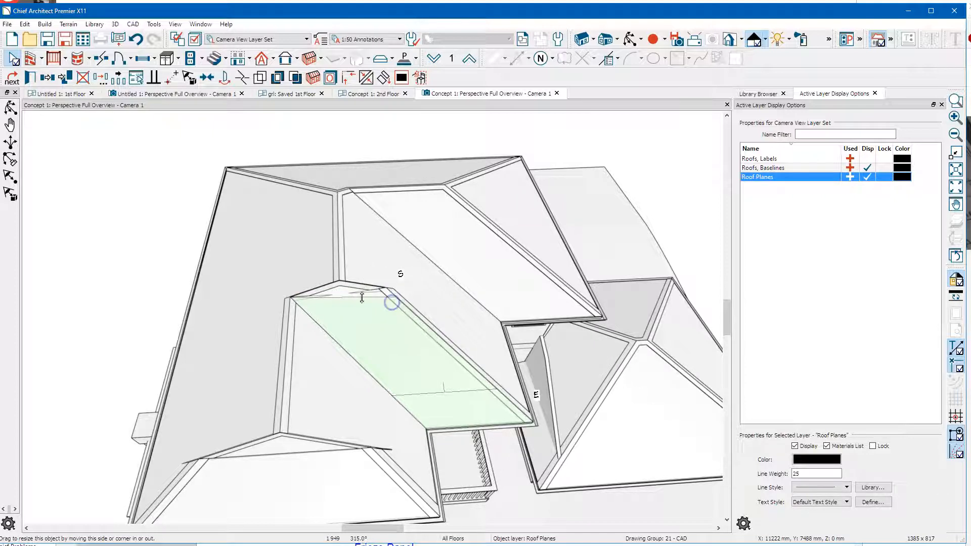
key("Escape")
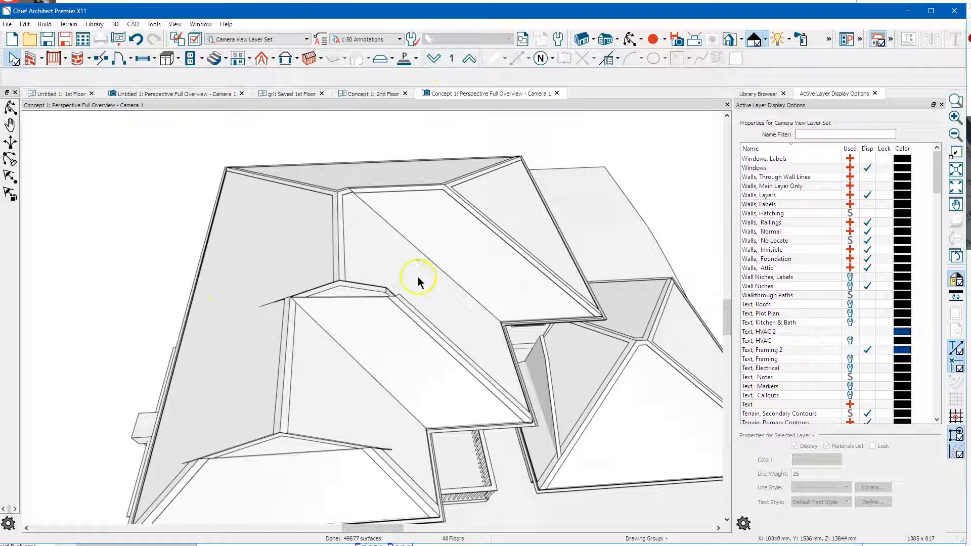
- On the 2nd floor plan, pull both front side planes' ridge corners about 165 mm forward, level with the front hip plane's top edge
scroll(420, 266, "down", 2)
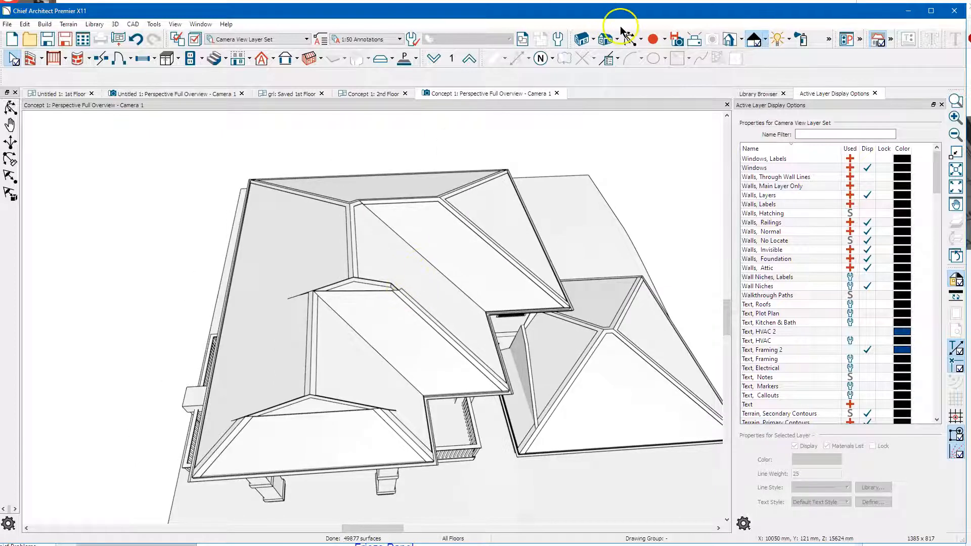
left_click(628, 39)
left_click_drag(475, 279, 426, 192)
left_click_drag(426, 260, 402, 260)
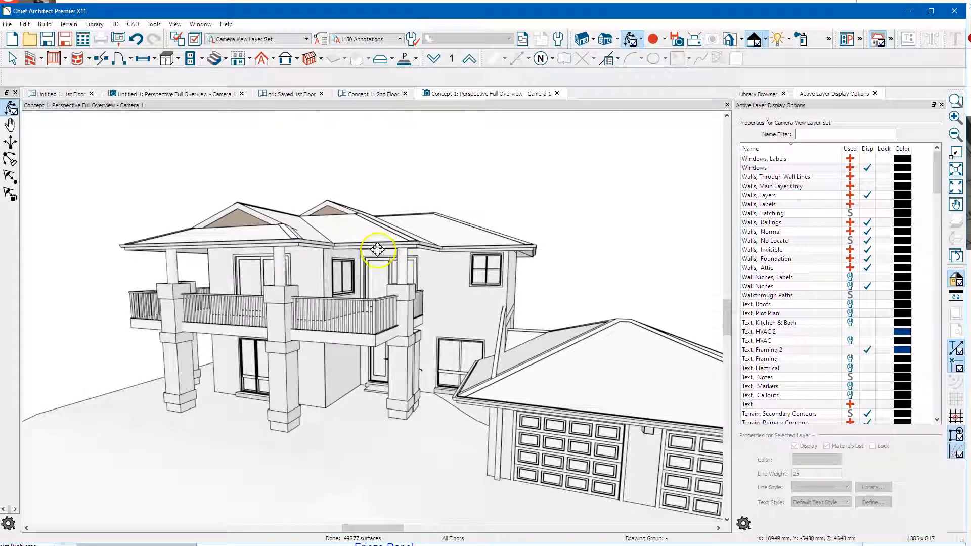
left_click_drag(359, 251, 327, 250)
left_click_drag(287, 245, 222, 286)
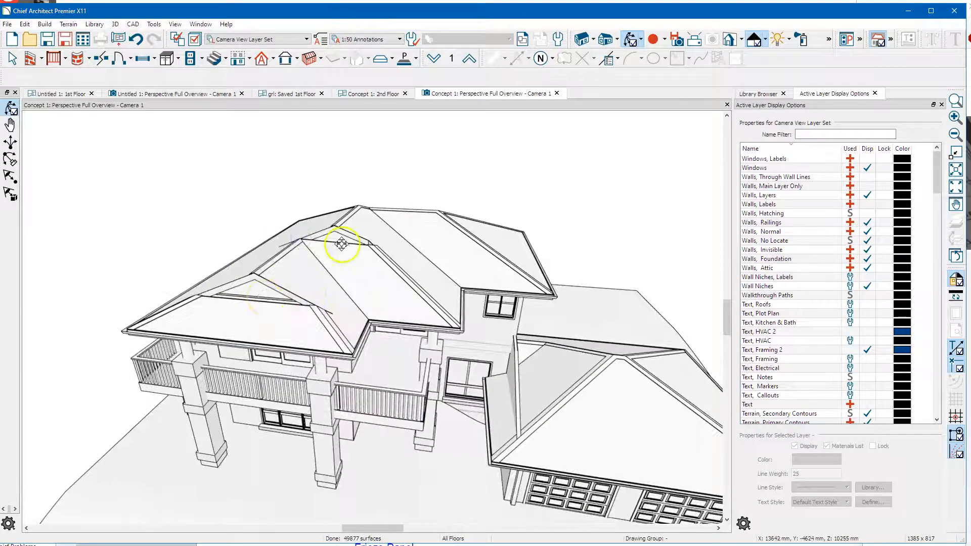
left_click(368, 94)
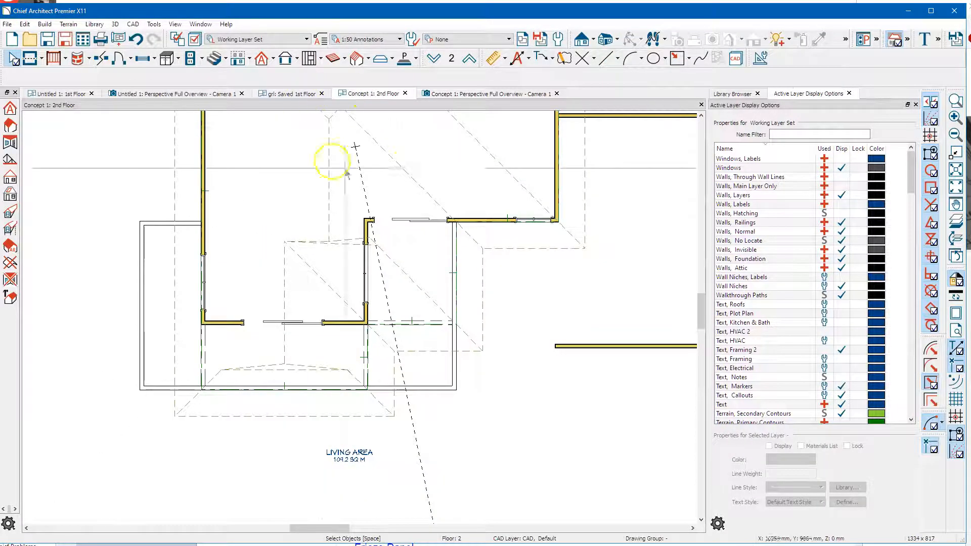
scroll(248, 397, "up", 5)
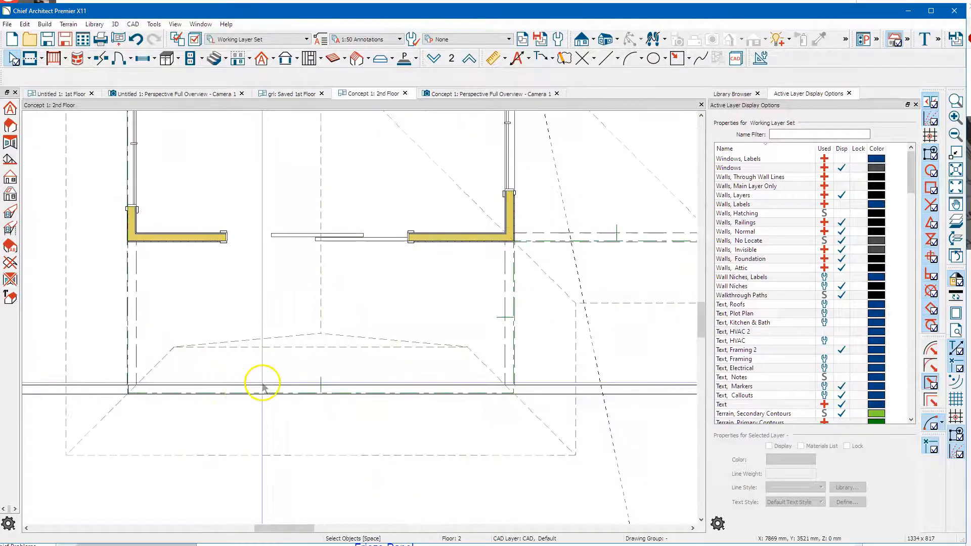
left_click(296, 331)
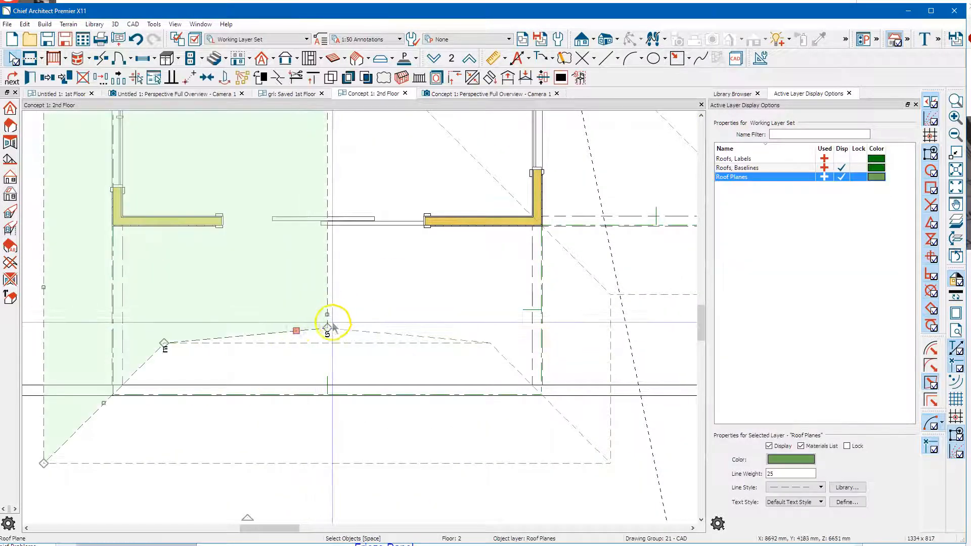
left_click_drag(327, 333, 327, 338)
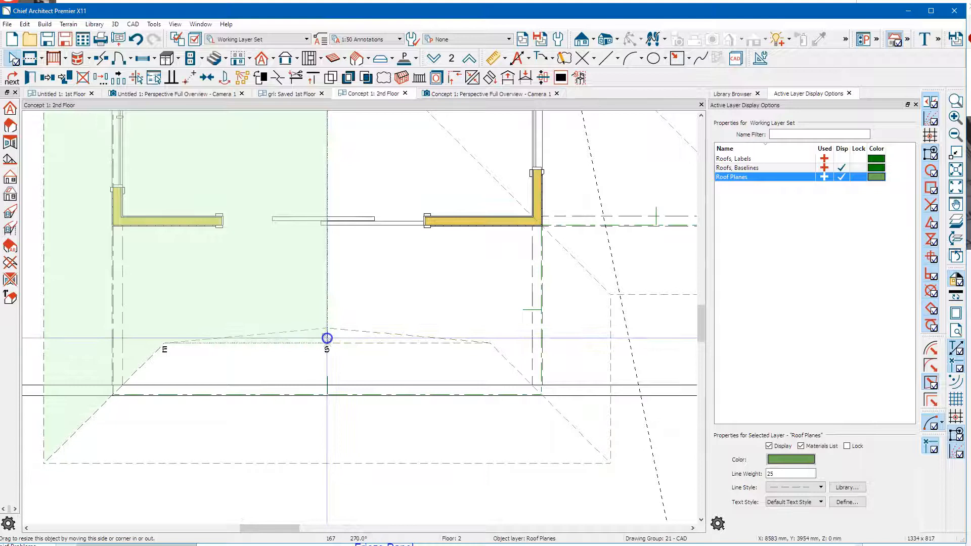
left_click(348, 330)
left_click_drag(327, 329, 329, 339)
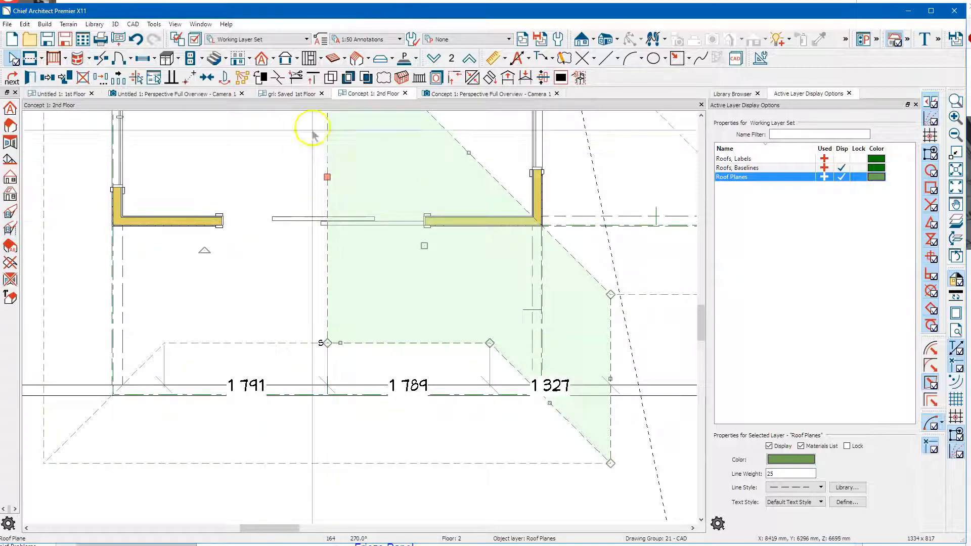
- Open the attic floor plan with the reference display turned on to show the floor below
left_click(470, 59)
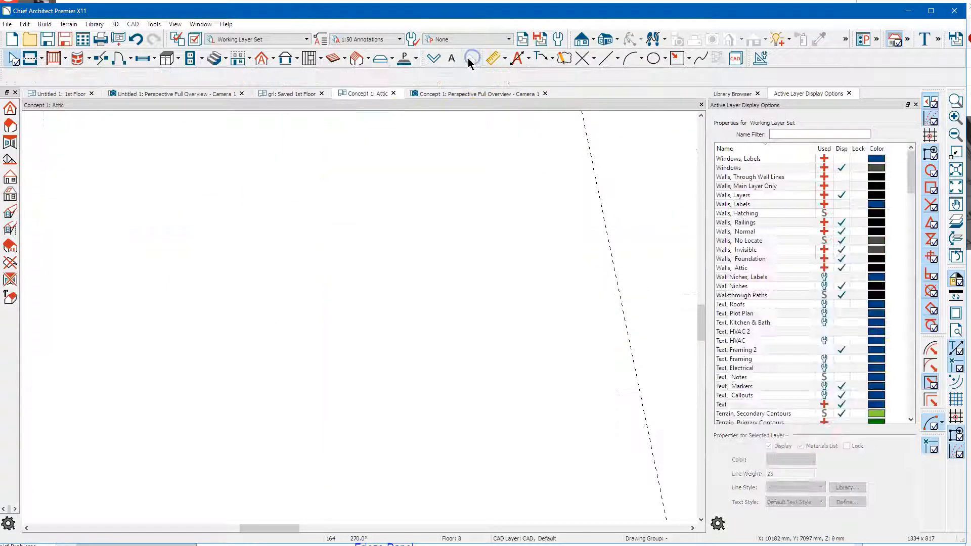
key("F9")
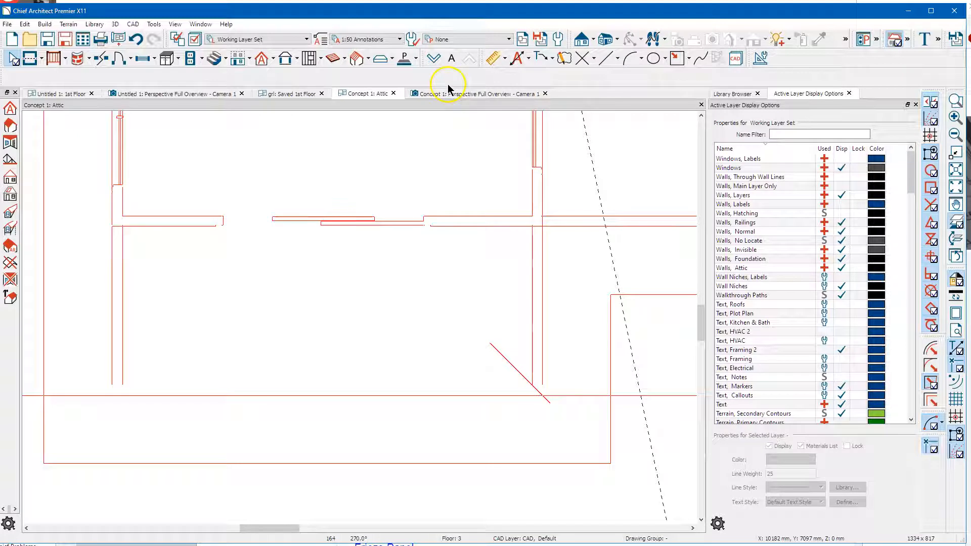
left_click(435, 59)
left_click(469, 59)
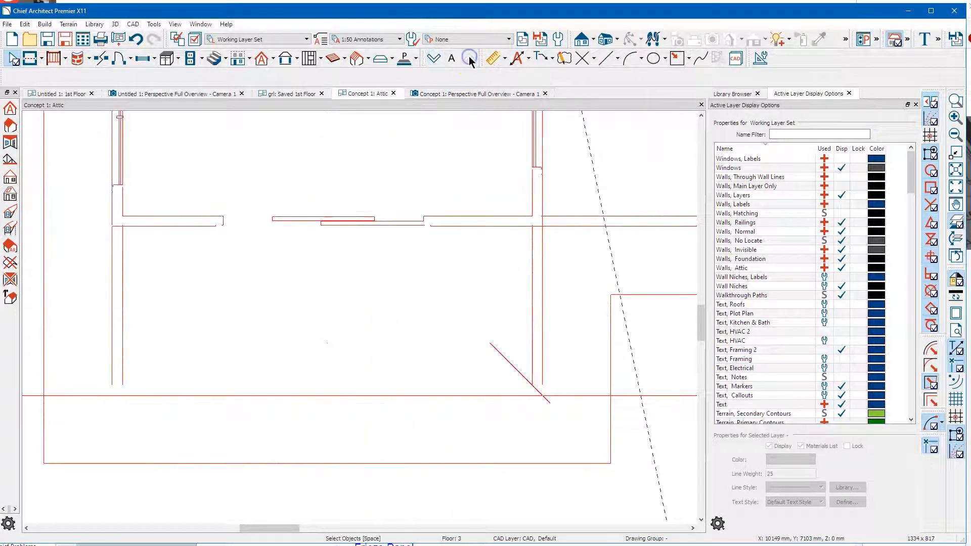
scroll(364, 344, "down", 2)
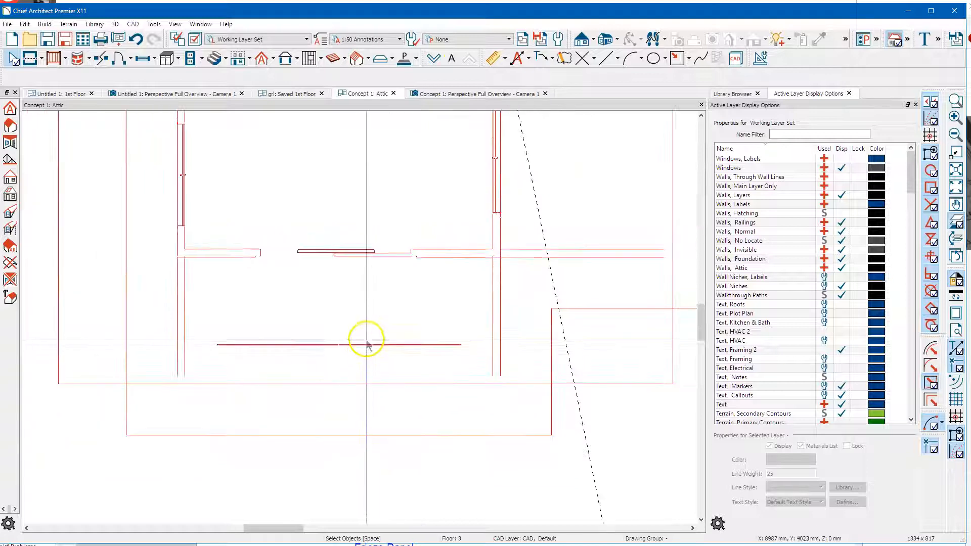
scroll(357, 344, "down", 4)
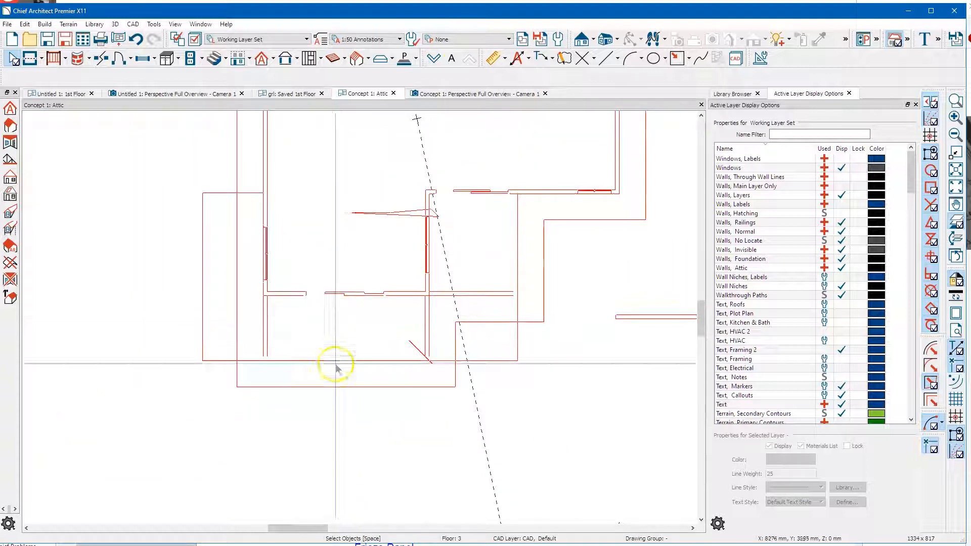
scroll(333, 375, "up", 3)
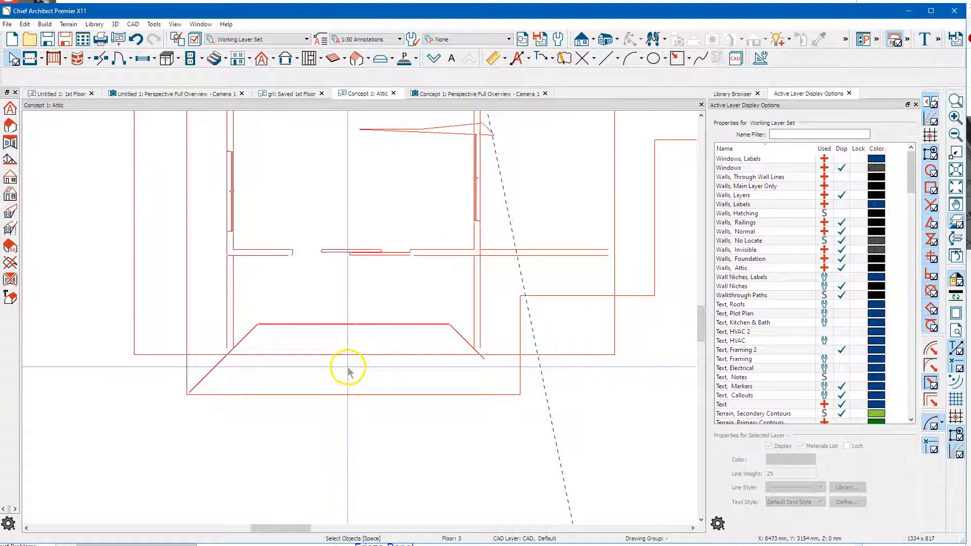
scroll(346, 364, "down", 4)
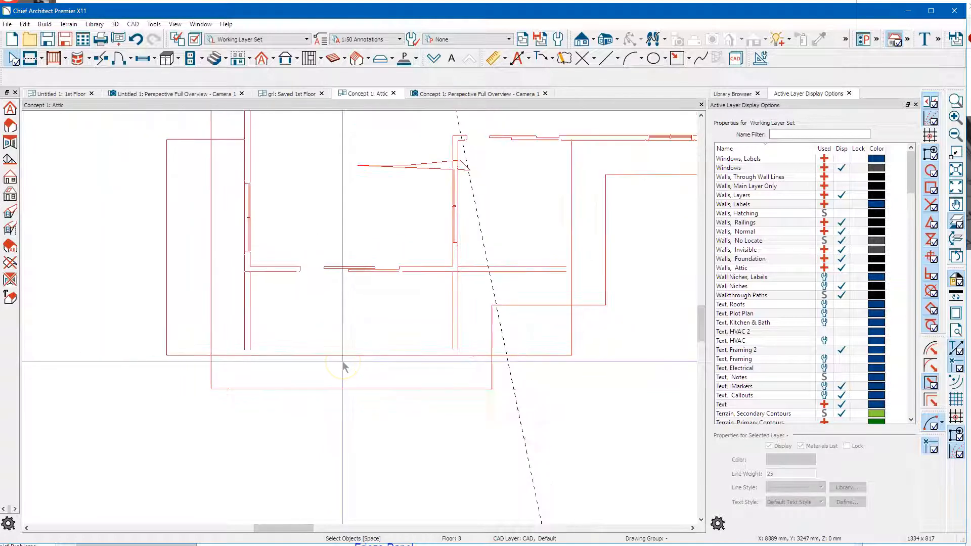
scroll(343, 346, "down", 3)
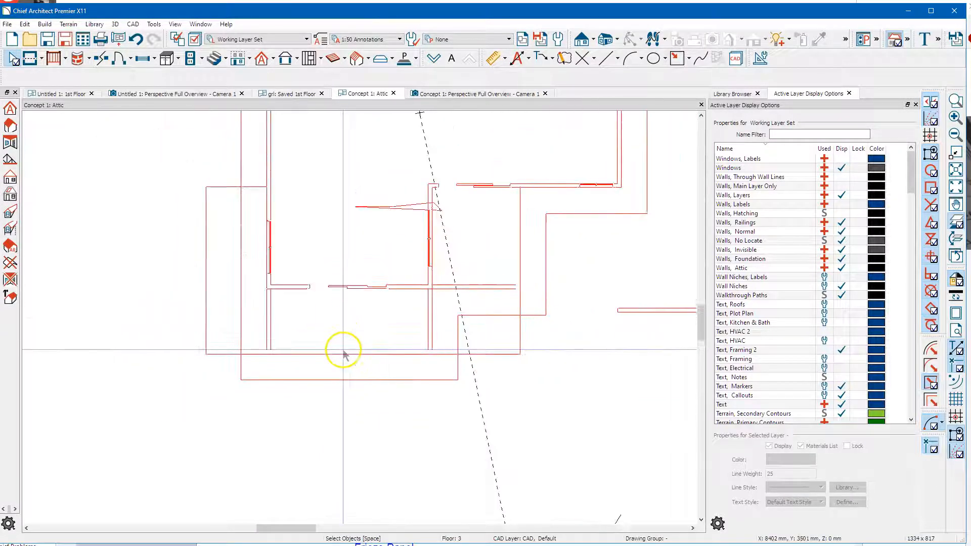
scroll(343, 353, "up", 2)
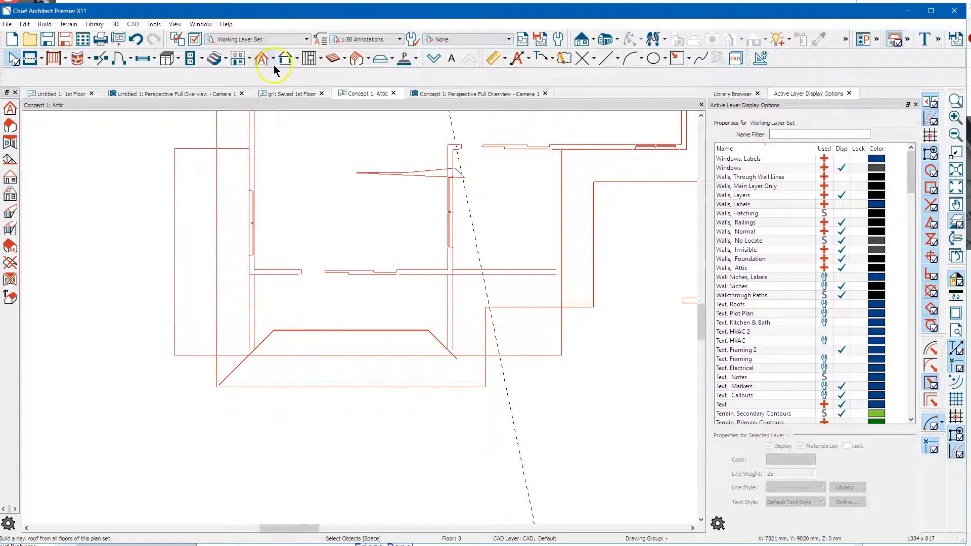
- Draw a straight exterior wall about 3544 mm long on the attic floor along the front hip plane's top edge
left_click(37, 59)
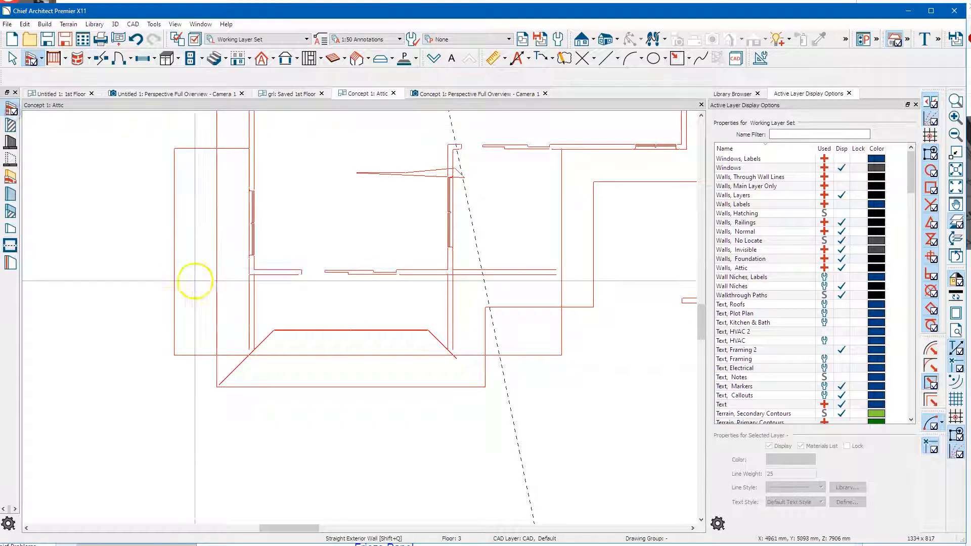
left_click_drag(427, 330, 275, 325)
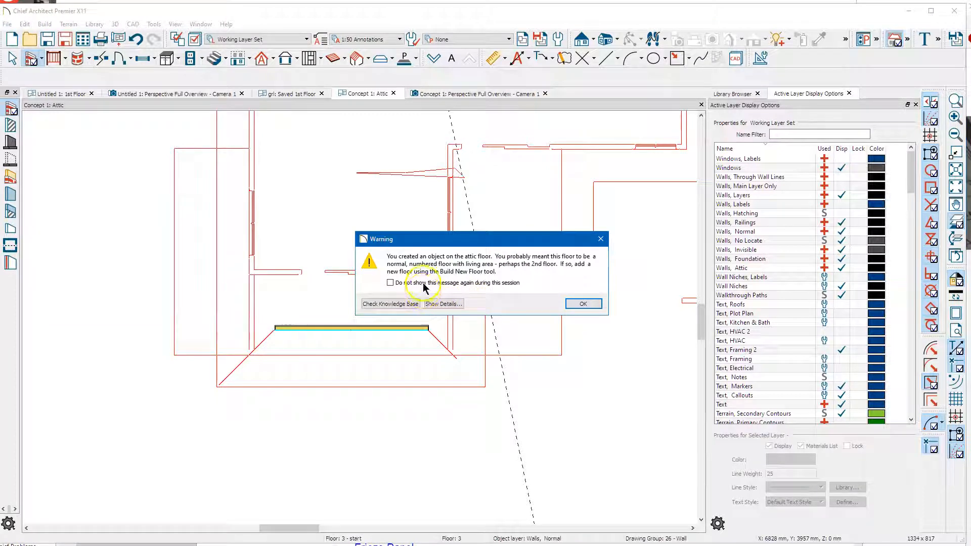
left_click(567, 304)
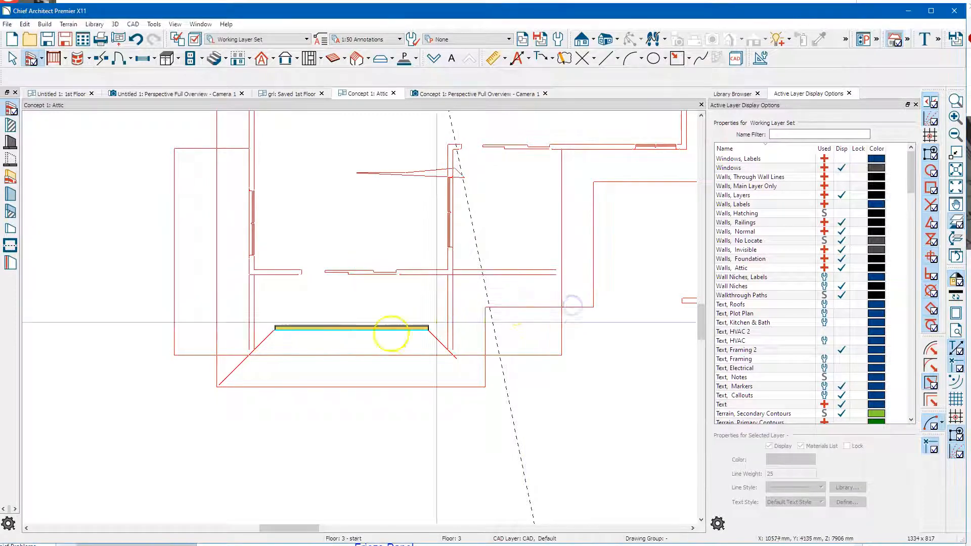
- Define the new front gable wall as an Attic Wall in its specification
key("space")
left_click(374, 329)
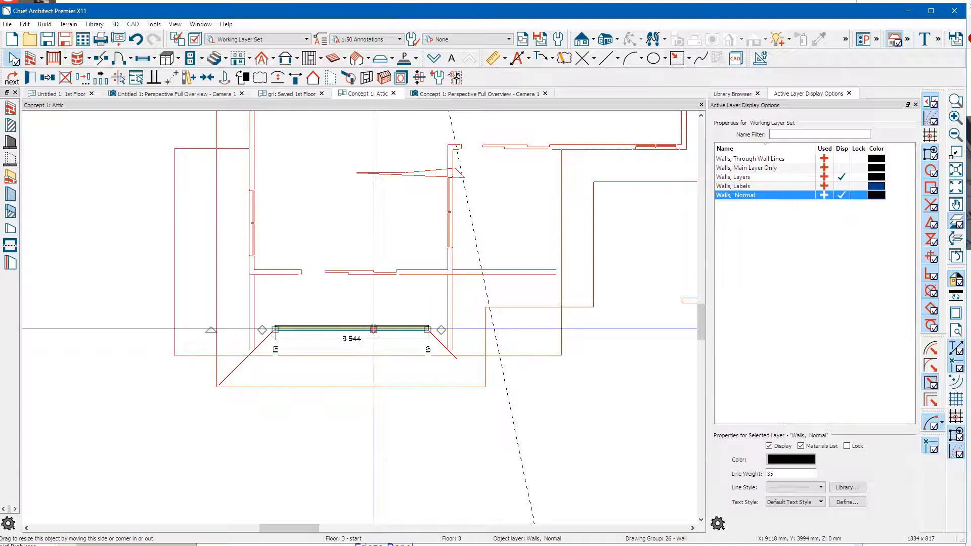
double_click(374, 330)
left_click(187, 176)
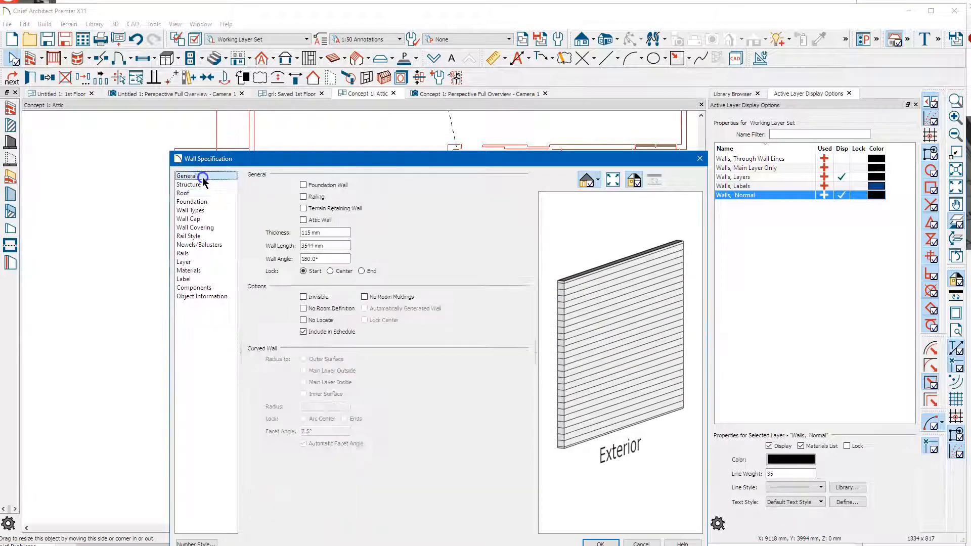
left_click(312, 221)
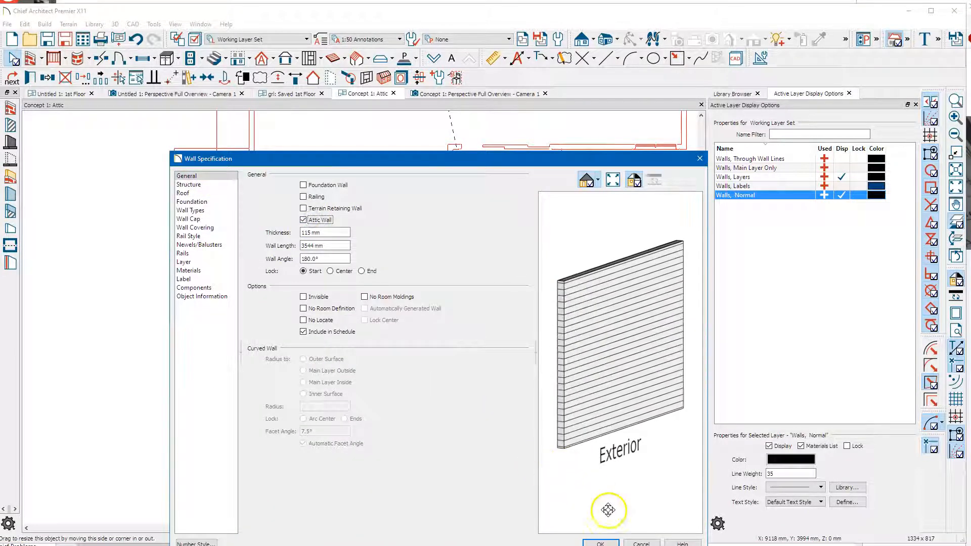
left_click(597, 542)
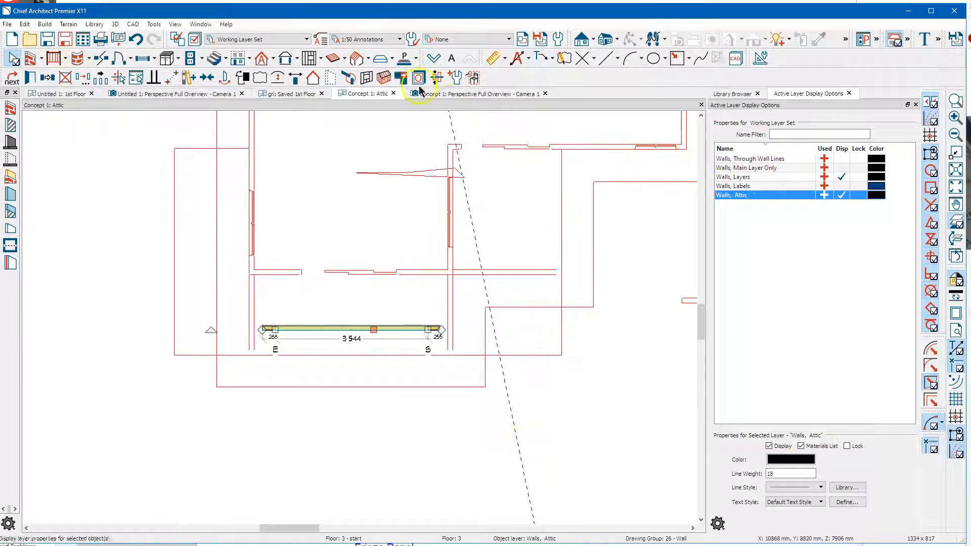
- On the 2nd floor plan, move both front side planes' gable edges about 250 mm forward past the attic wall
left_click(452, 95)
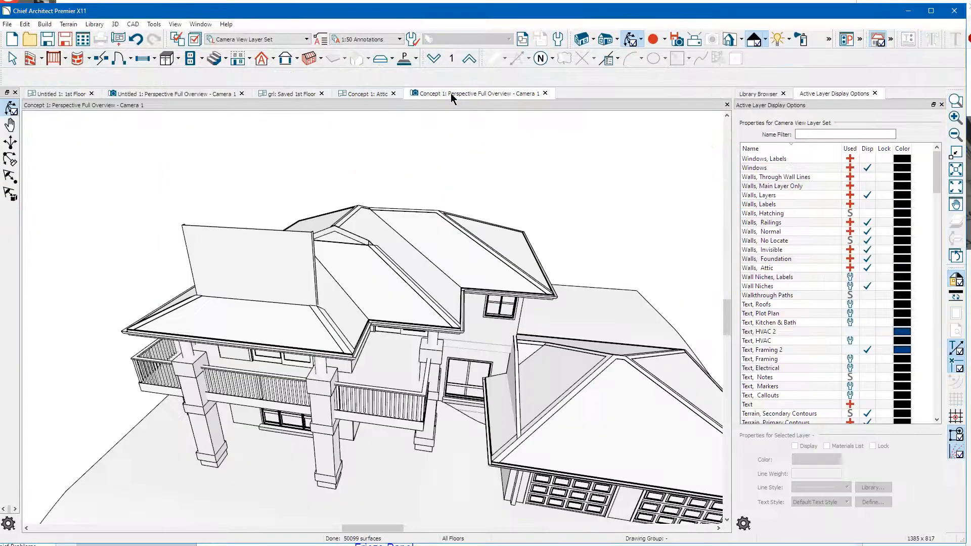
left_click_drag(280, 286, 284, 379)
left_click(425, 251)
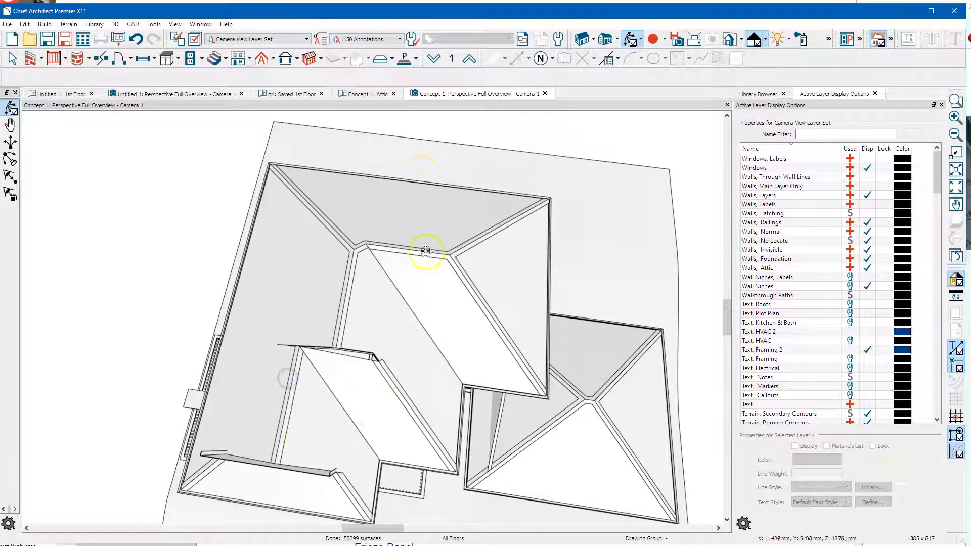
left_click(372, 98)
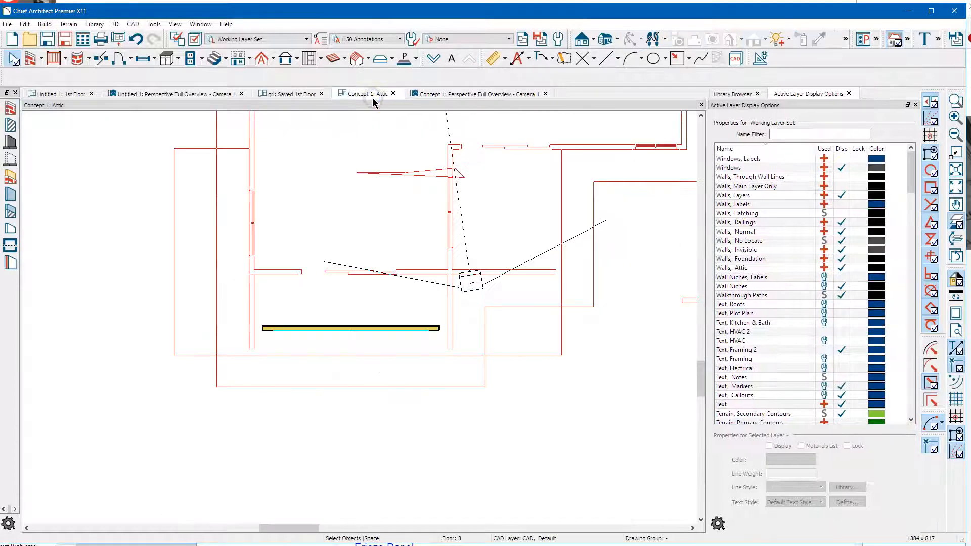
left_click(431, 61)
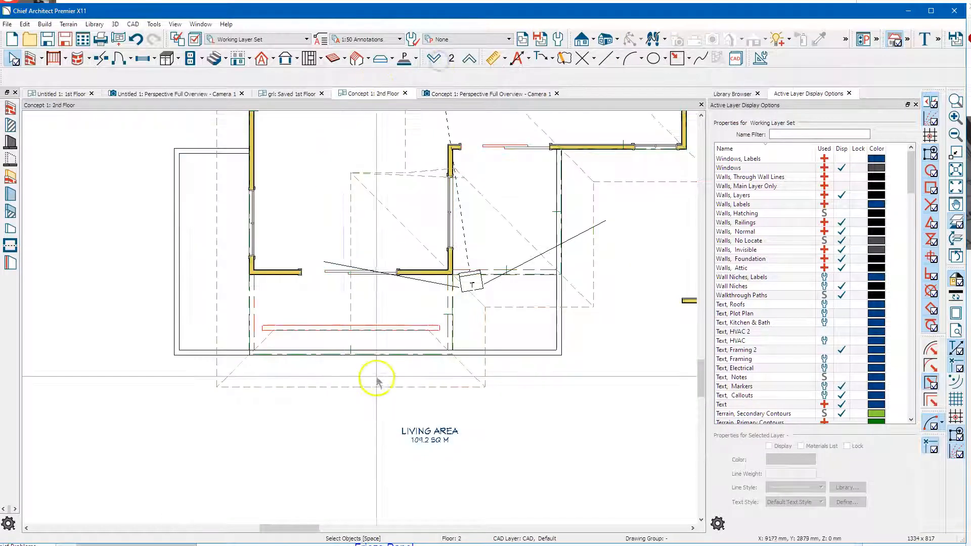
scroll(374, 379, "up", 4)
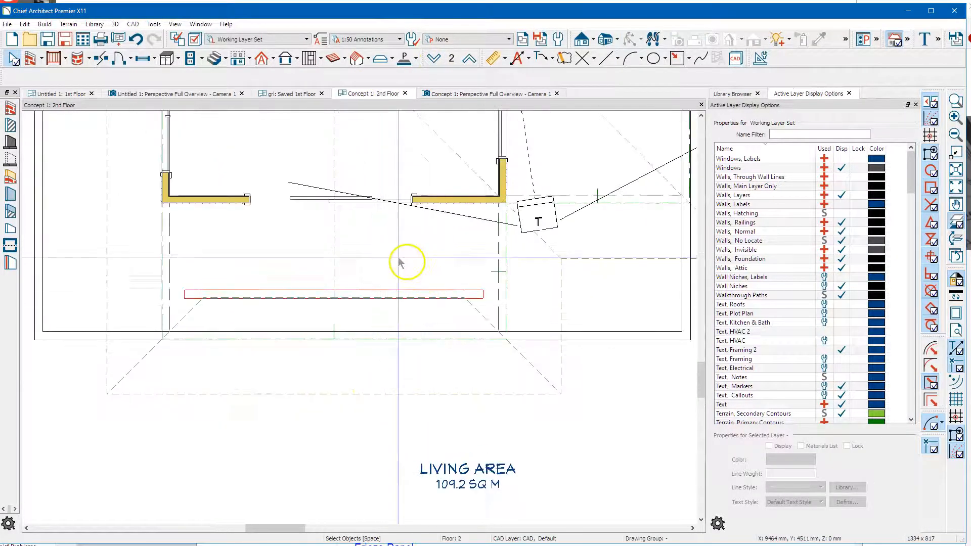
left_click(334, 257)
left_click_drag(396, 294, 347, 314)
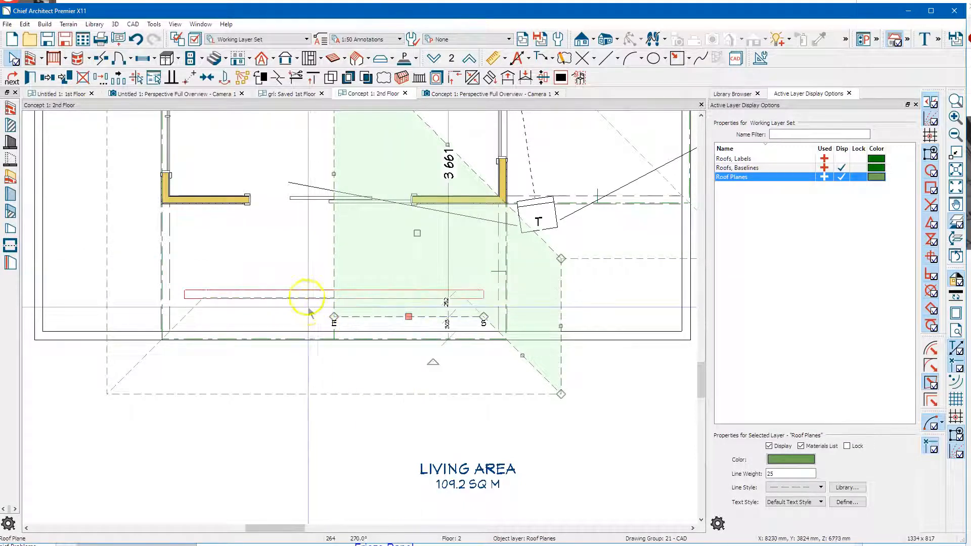
left_click(329, 264)
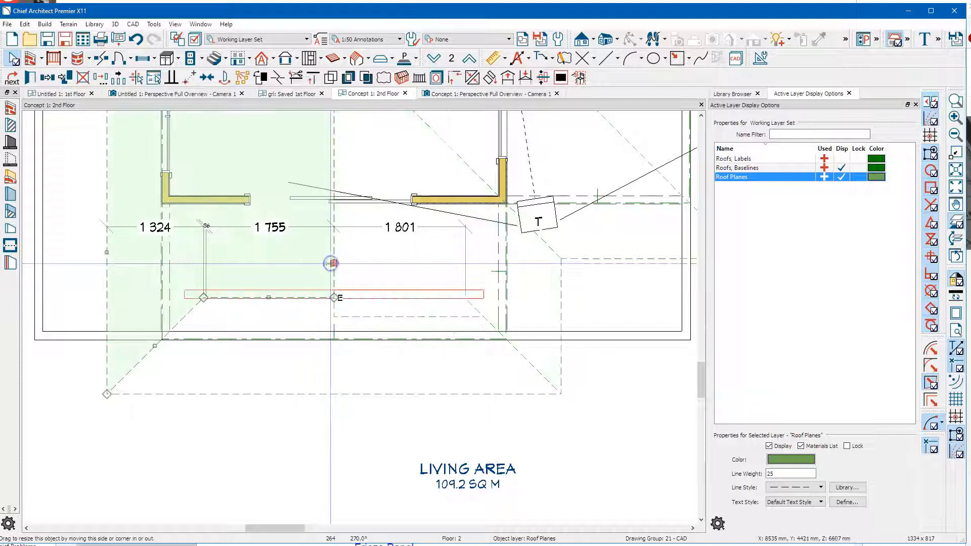
left_click_drag(274, 299, 333, 317)
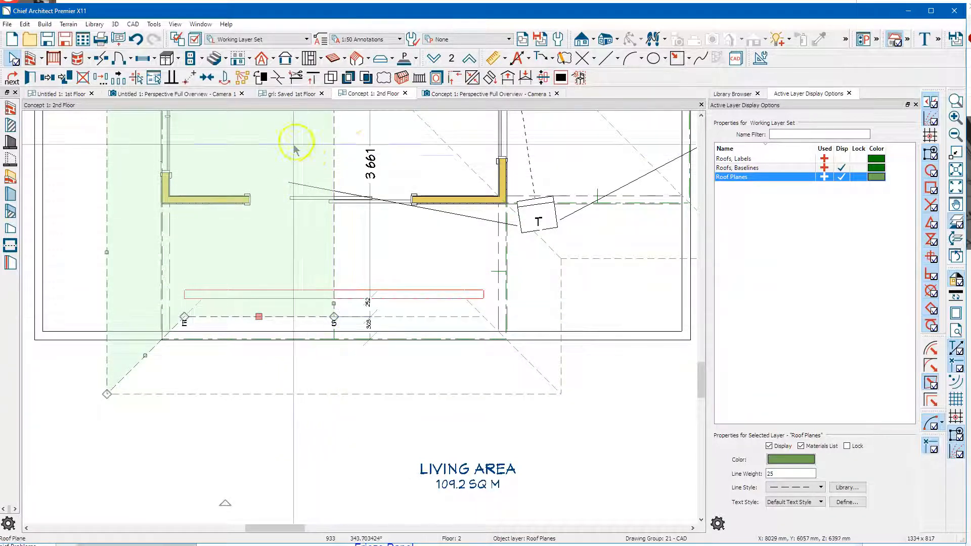
- Examine both Dutch gables in the 3D perspective overview with the Standard rendering technique, from ground level and from above
left_click(450, 94)
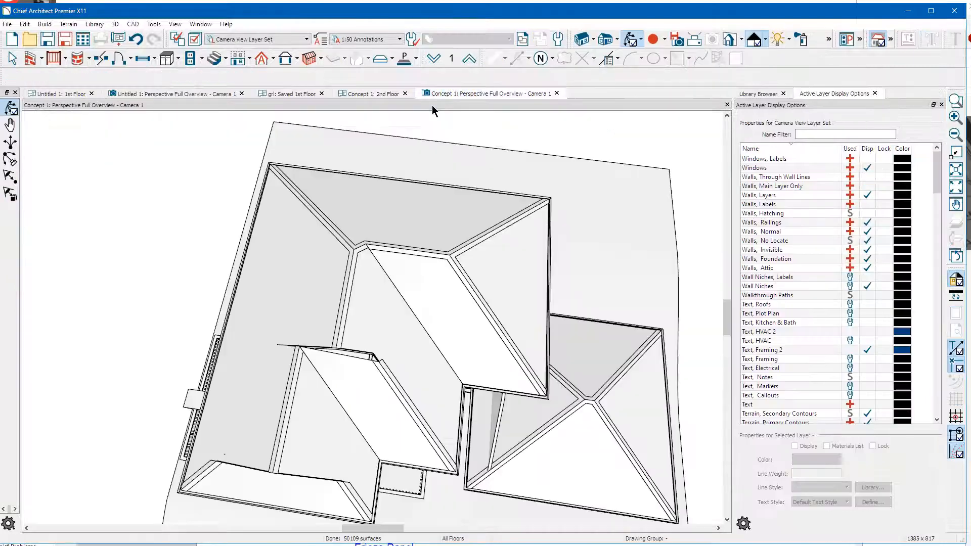
left_click_drag(393, 353, 391, 242)
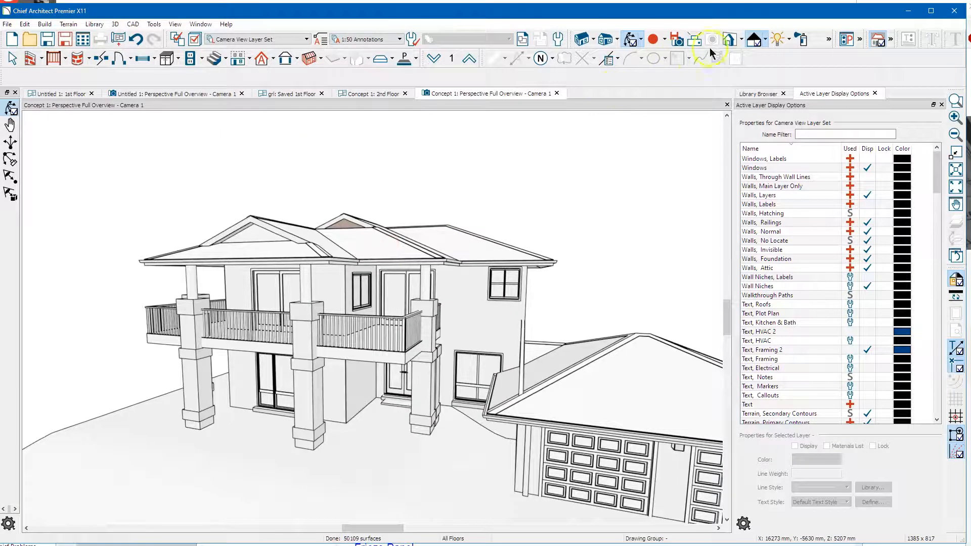
left_click(766, 42)
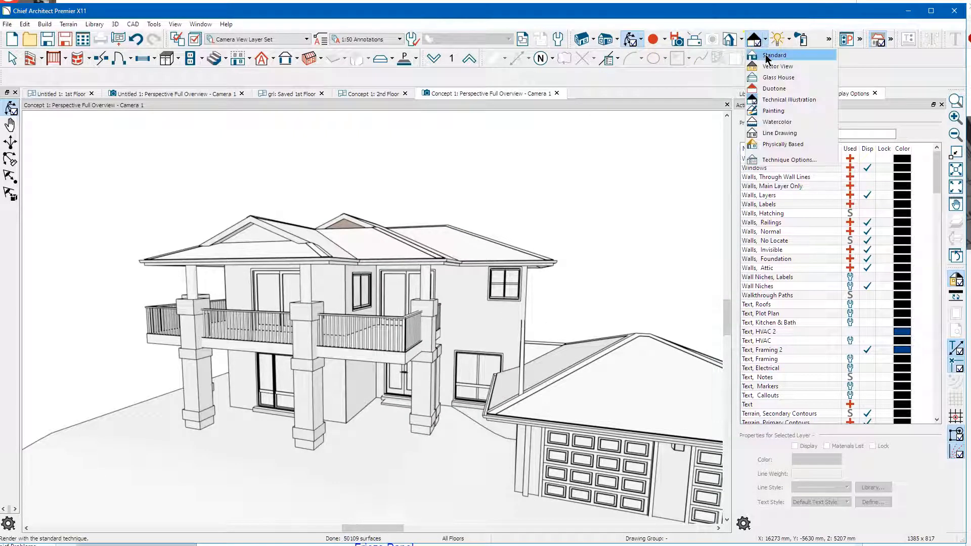
left_click(765, 57)
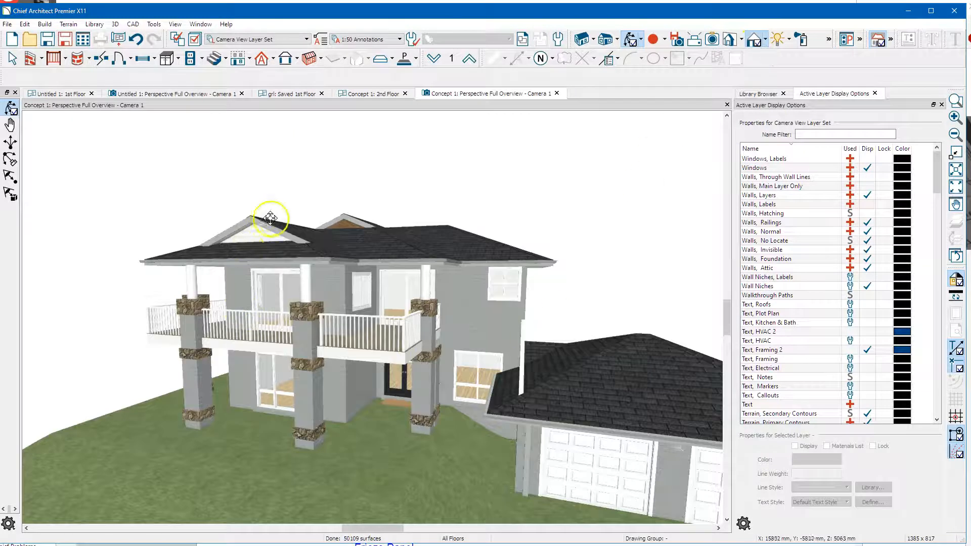
left_click_drag(274, 236, 360, 272)
left_click(332, 238)
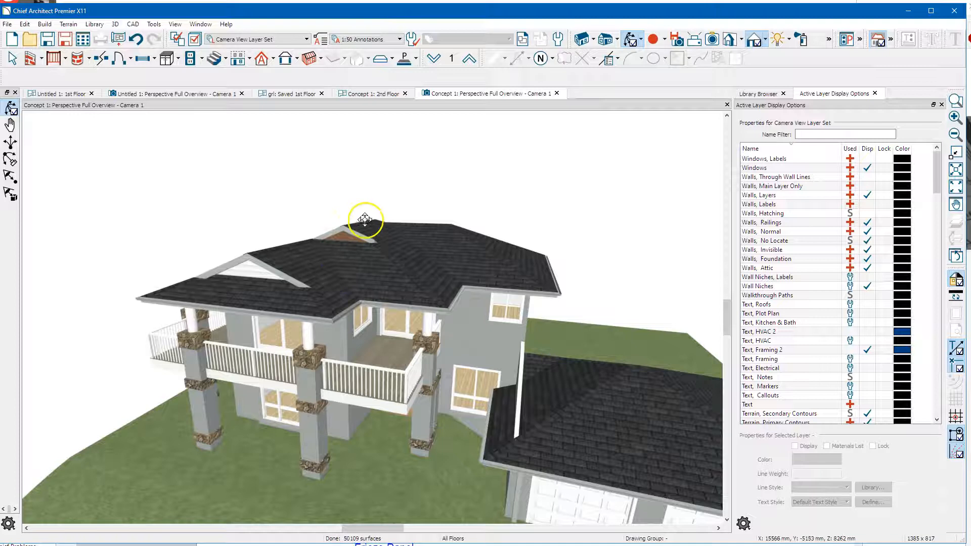
left_click_drag(368, 227, 356, 281)
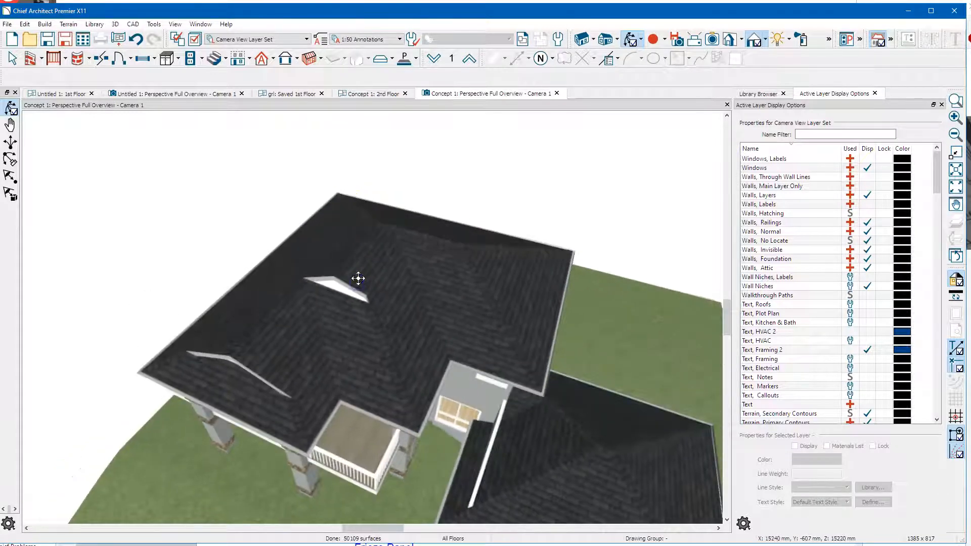
- Pull the gable edges of the two side roof planes at the rear Dutch gable forward in the 3D view
key("space")
left_click(352, 281)
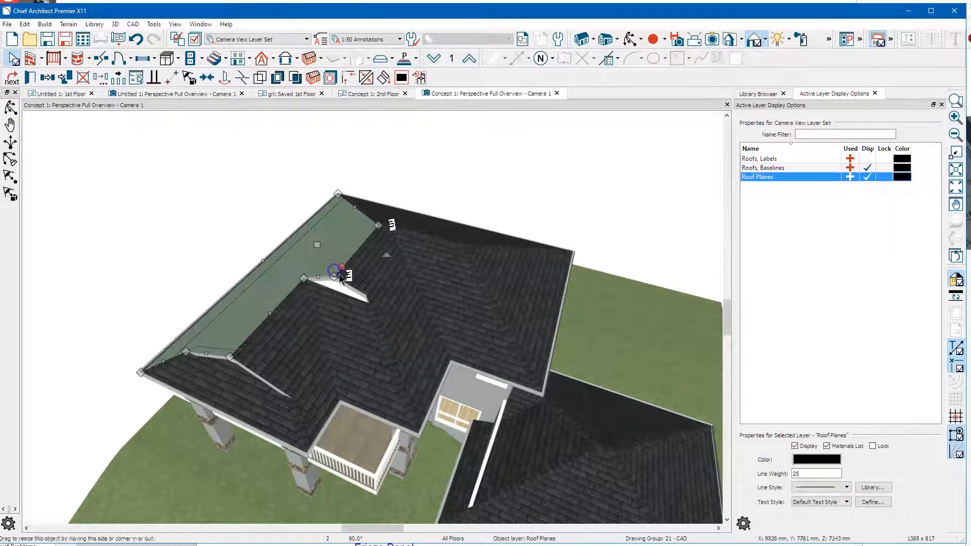
left_click(345, 285)
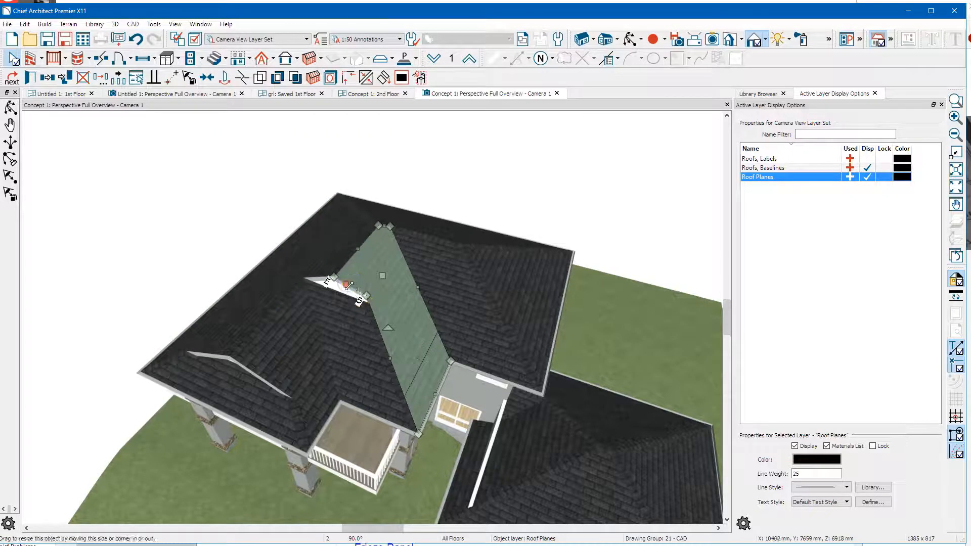
left_click(322, 276)
left_click_drag(319, 274, 312, 281)
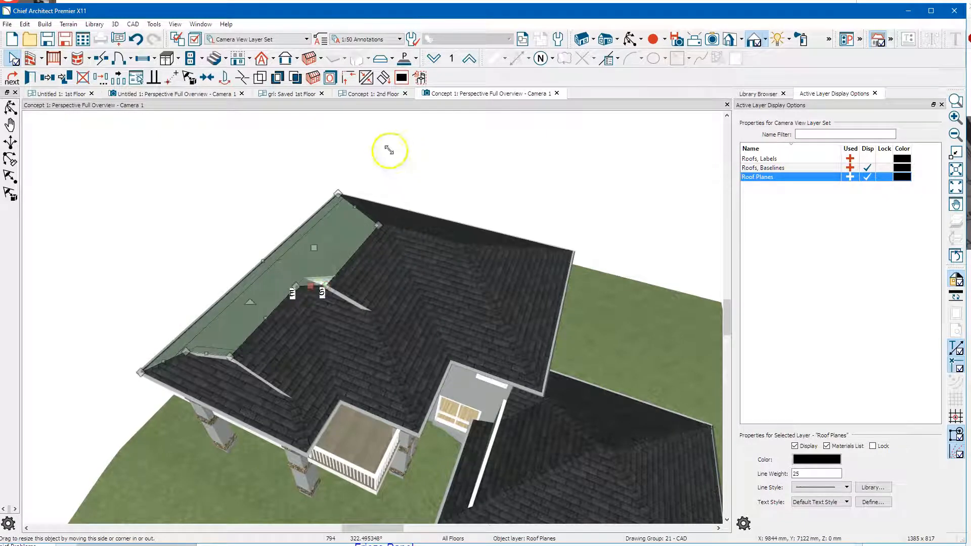
- On the 2nd floor plan, straighten the top edge of the hip plane beneath the rear gable so it runs horizontally
left_click(369, 94)
scroll(337, 293, "down", 3)
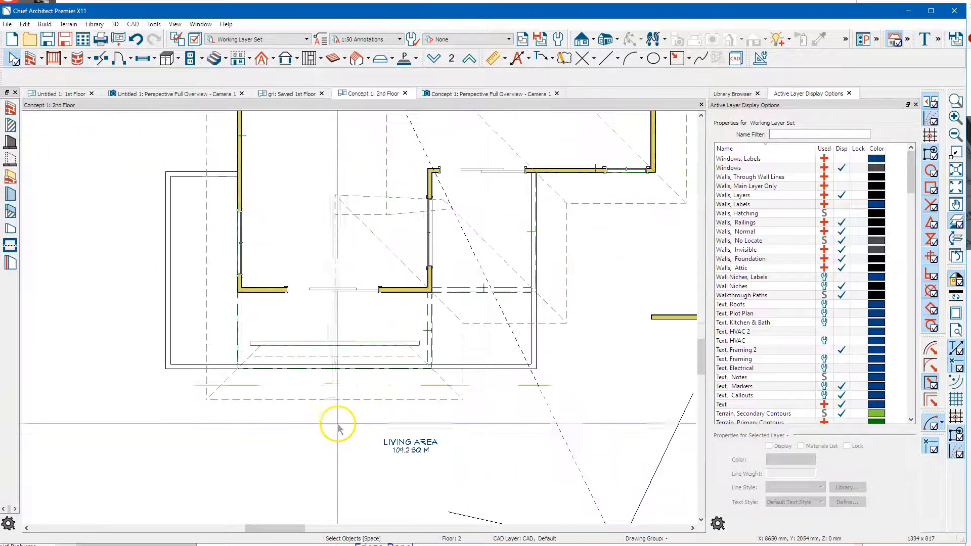
scroll(353, 288, "up", 2)
scroll(399, 298, "up", 3)
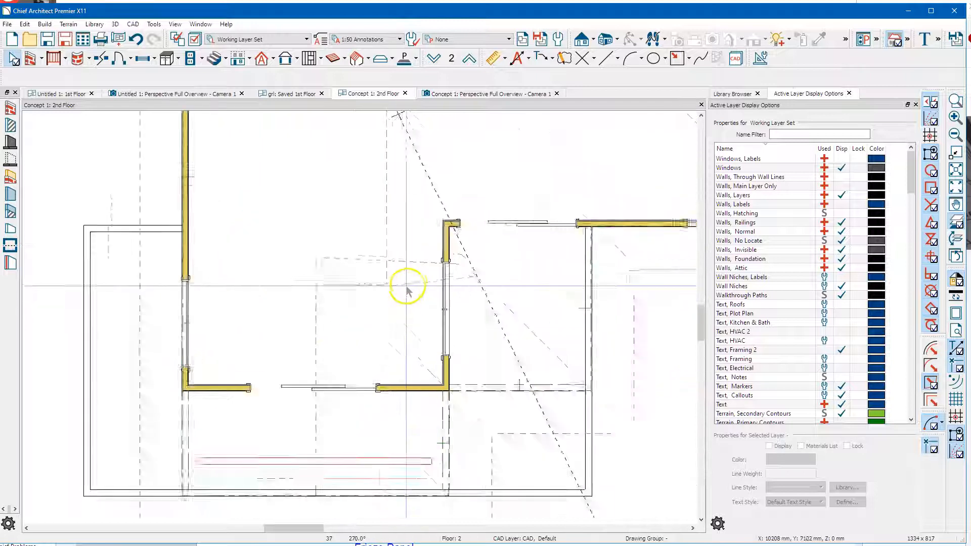
left_click(412, 251)
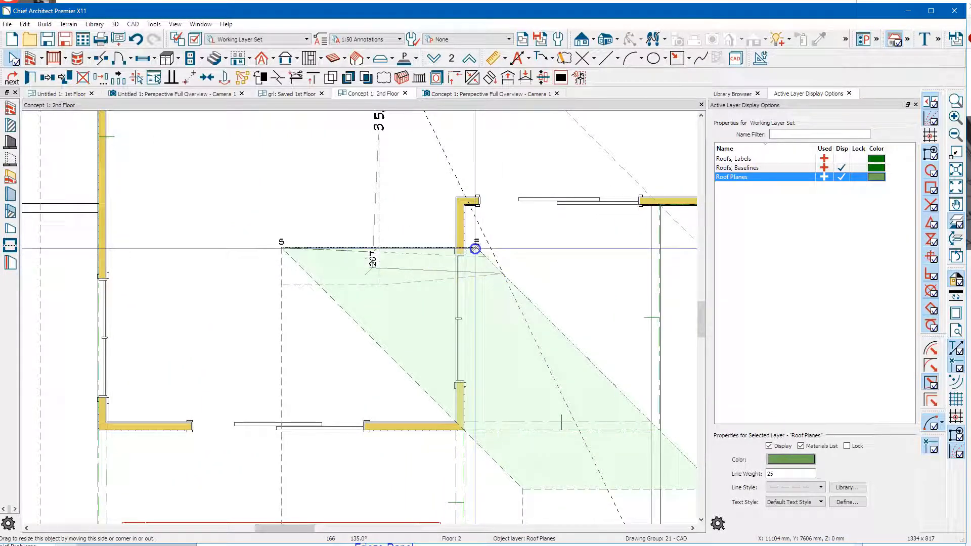
left_click_drag(475, 248, 402, 281)
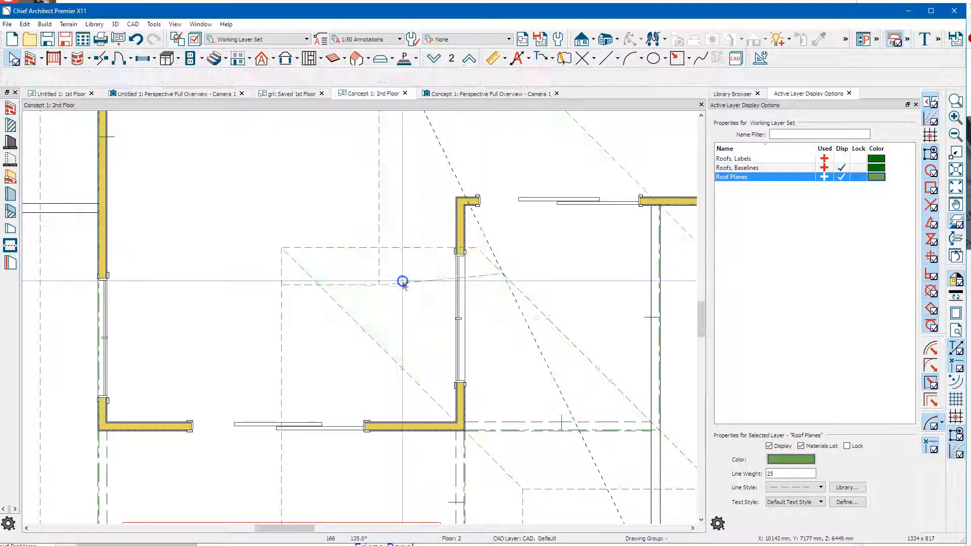
- Square the rear gable's skewed side plane edge to horizontal and align its outer corner with the hip line below
left_click(484, 286)
left_click_drag(503, 275, 513, 285)
left_click(496, 303)
scroll(496, 304, "up", 2)
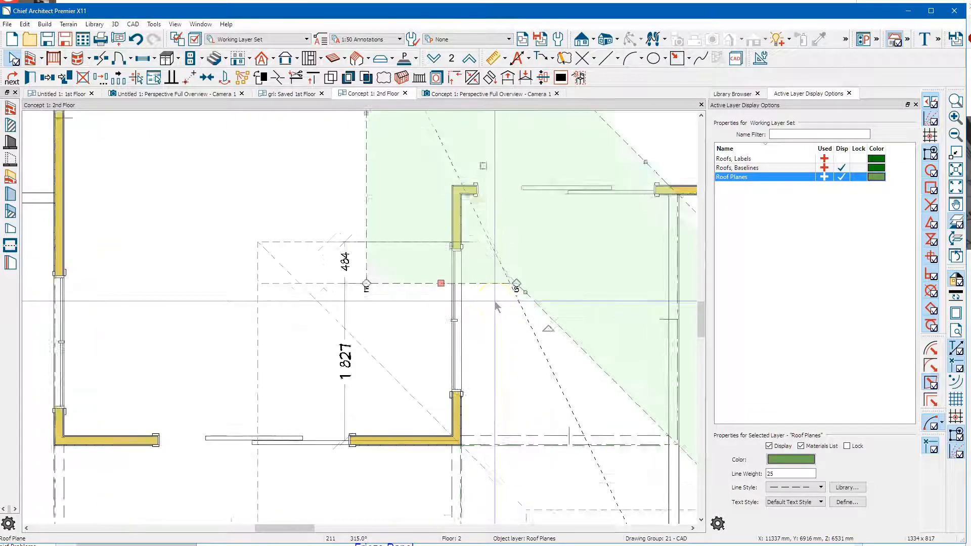
scroll(311, 313, "up", 2)
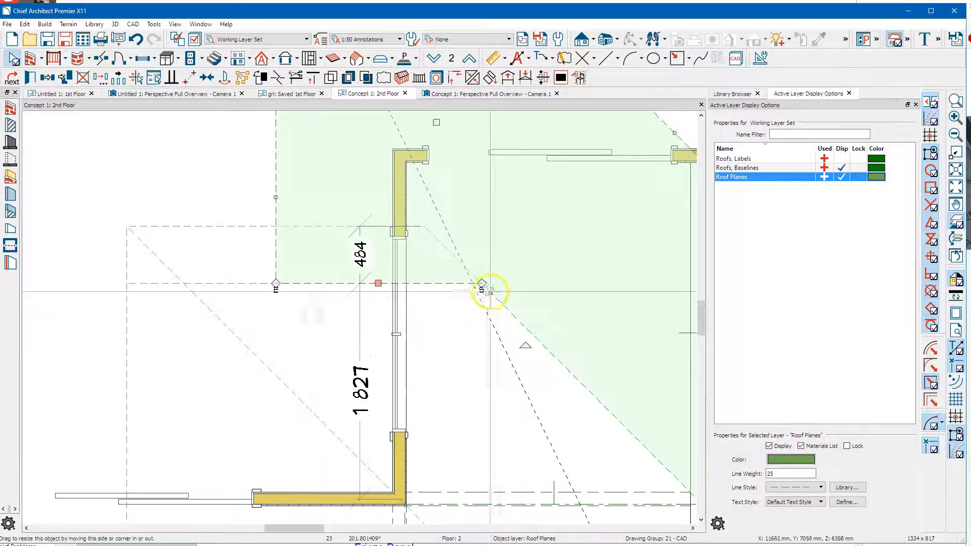
mouse_move(481, 282)
left_mouse_down()
mouse_move(447, 247)
mouse_move(441, 263)
mouse_move(446, 250)
mouse_move(478, 286)
left_mouse_up()
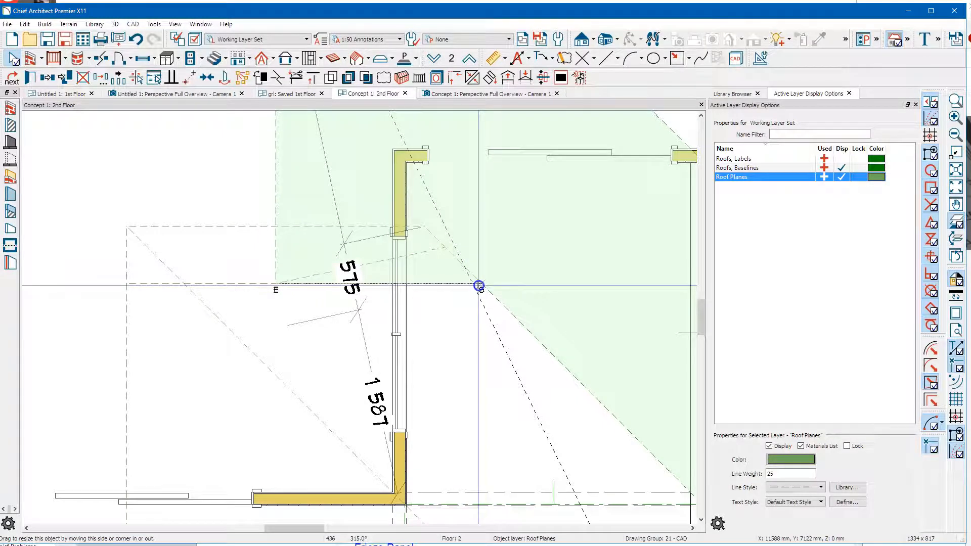
left_click_drag(478, 286, 476, 283)
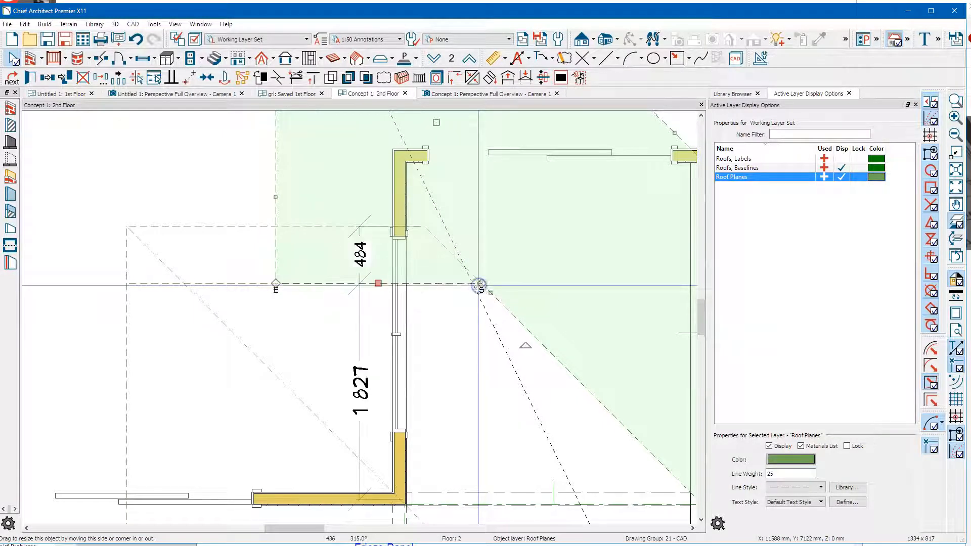
scroll(445, 335, "down", 1)
scroll(444, 336, "down", 4)
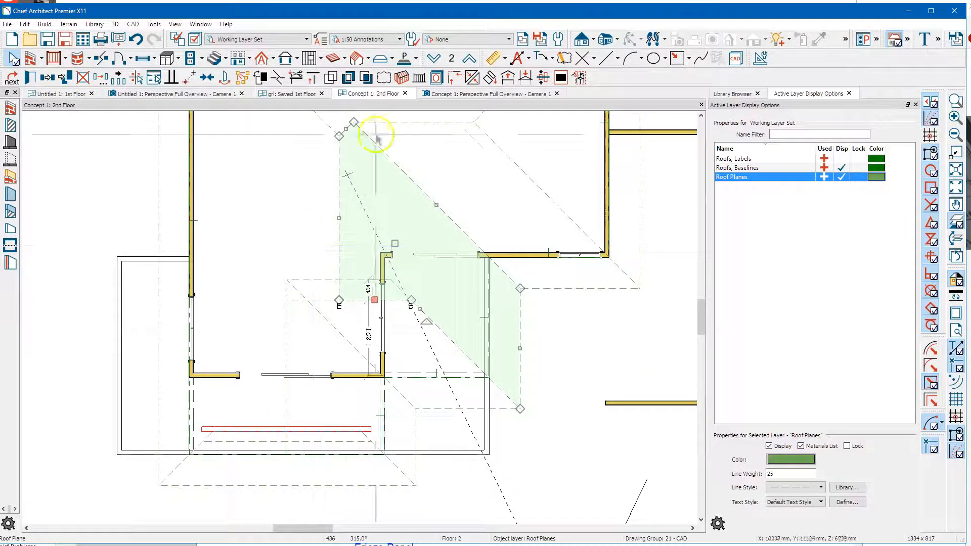
- Examine the corrected gables in the 3D overview with the Technical Illustration technique, from above and from ground level
left_click(443, 94)
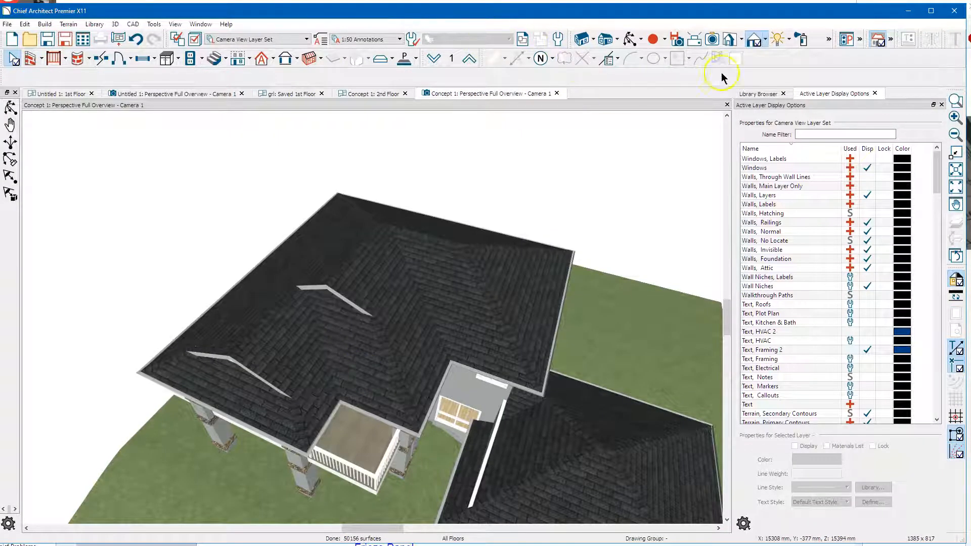
left_click(763, 39)
left_click(781, 96)
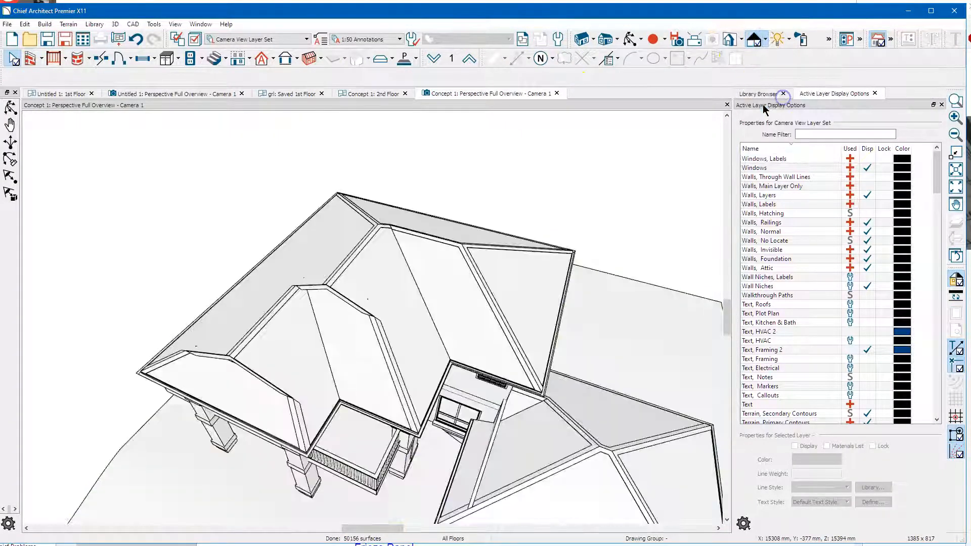
left_click(630, 39)
left_click_drag(450, 349, 275, 278)
left_click_drag(320, 308, 305, 250)
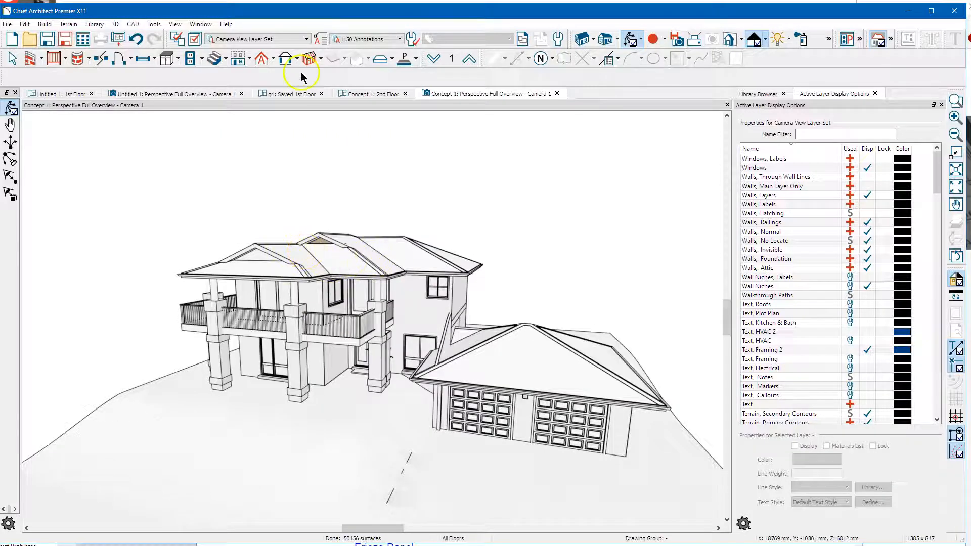
- Review the pitch, overhang and height settings in the Build Roof dialog without making changes
left_click(262, 59)
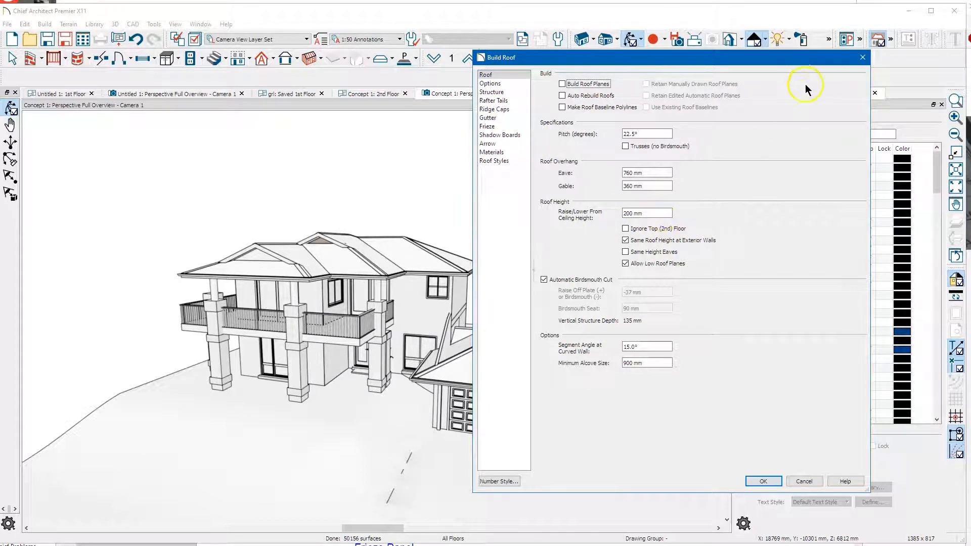
left_click(864, 58)
left_click_drag(422, 258, 428, 348)
- Switch to the browser and compare the modelled roof and garage gable with the forum's reference photos of the house
key("alt+Tab")
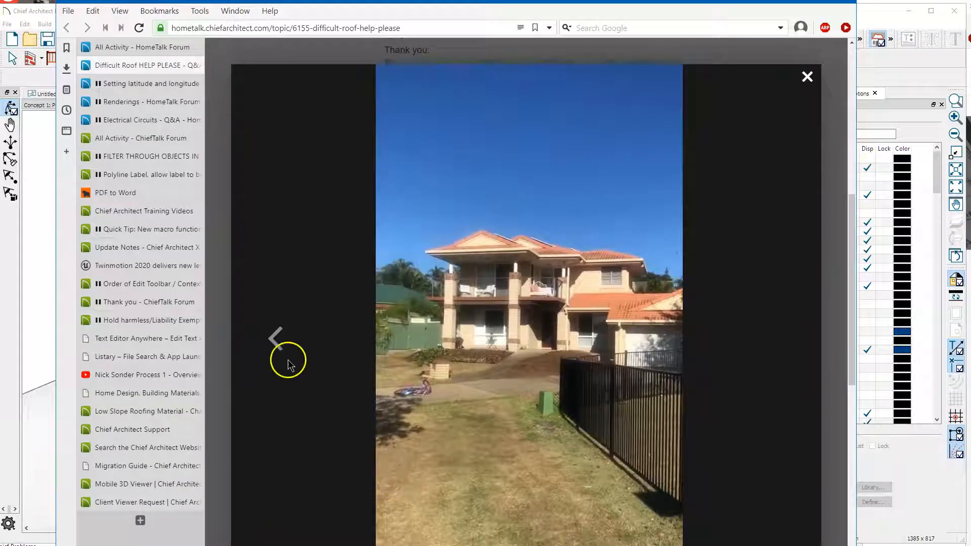
left_click(274, 338)
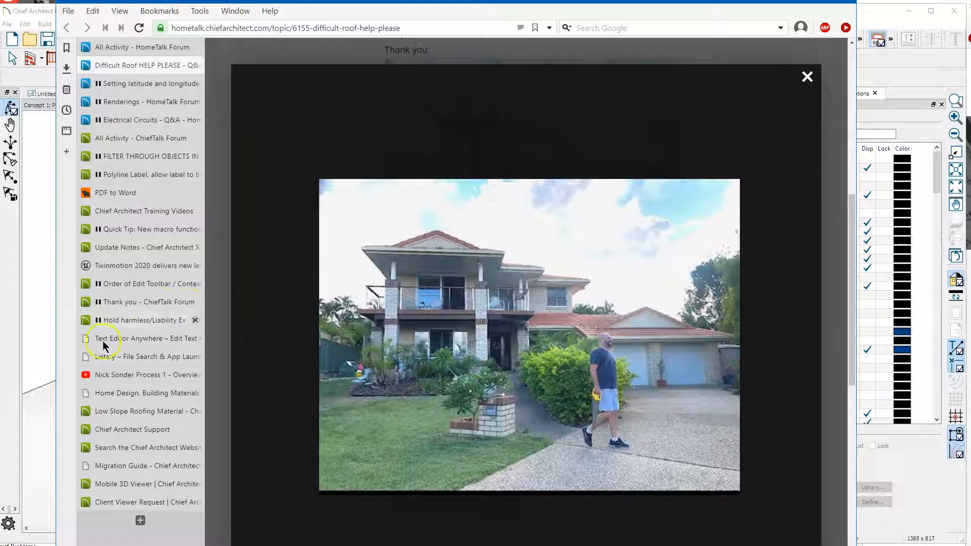
left_click(36, 335)
- In the Chief Architect 3D view, lower the top edge of the garage's front hip plane to a short distance above the eave
left_click_drag(378, 354, 393, 385)
key("space")
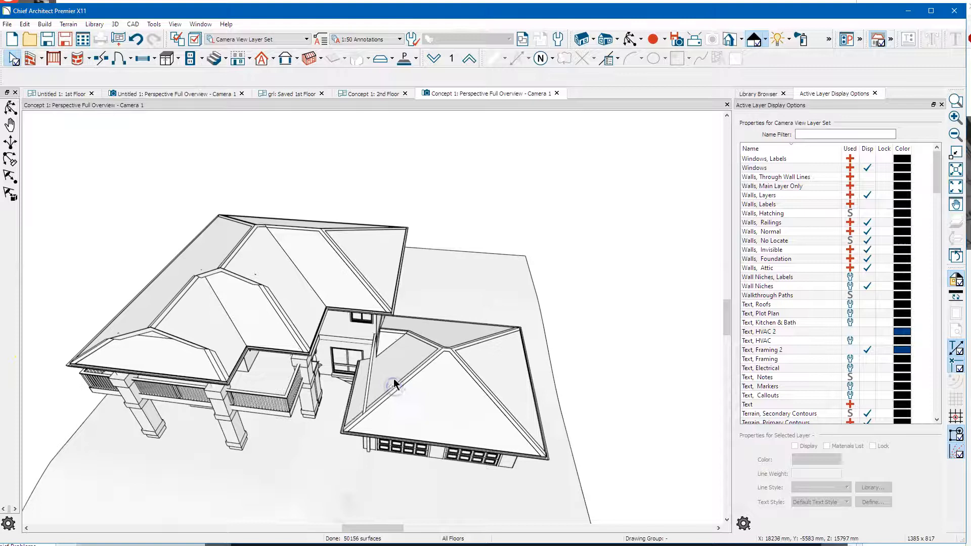
left_click(393, 382)
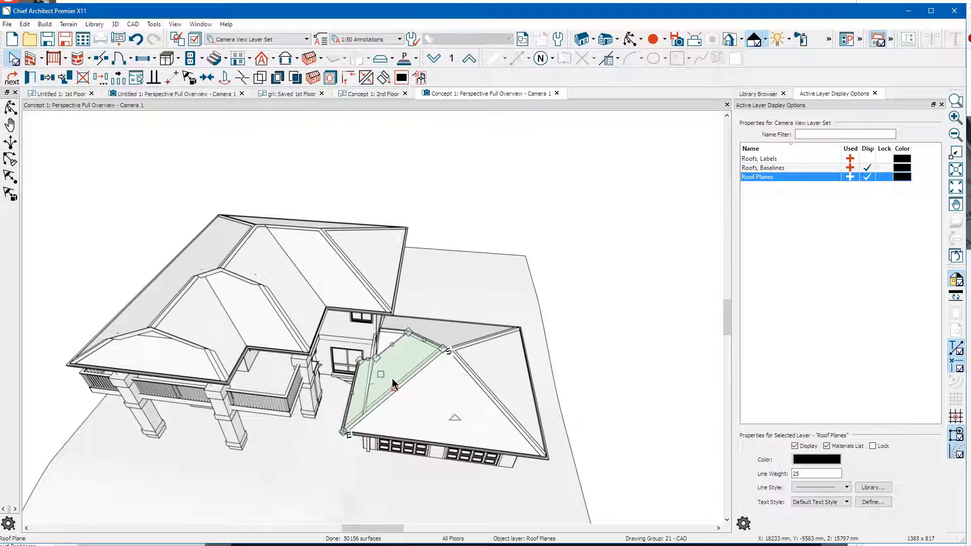
left_click(372, 336)
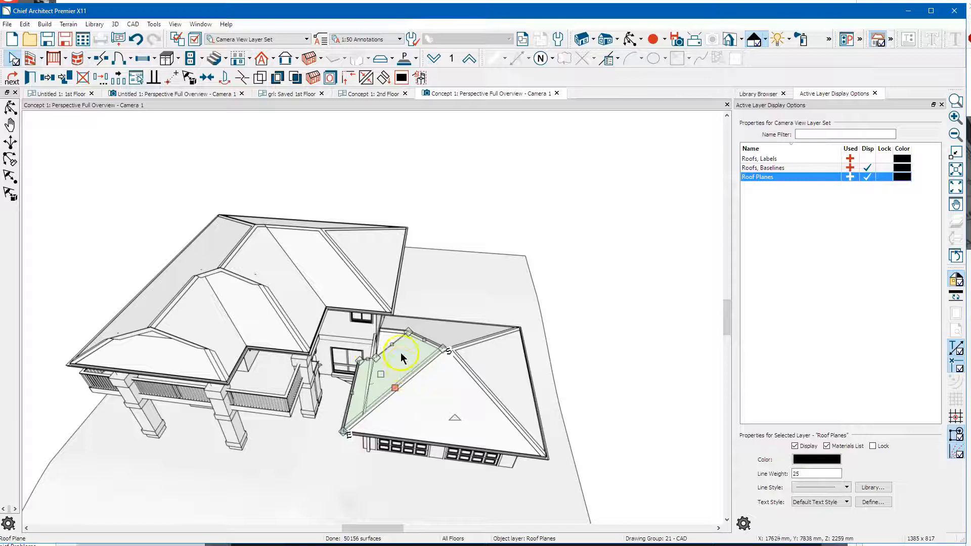
scroll(435, 303, "up", 2)
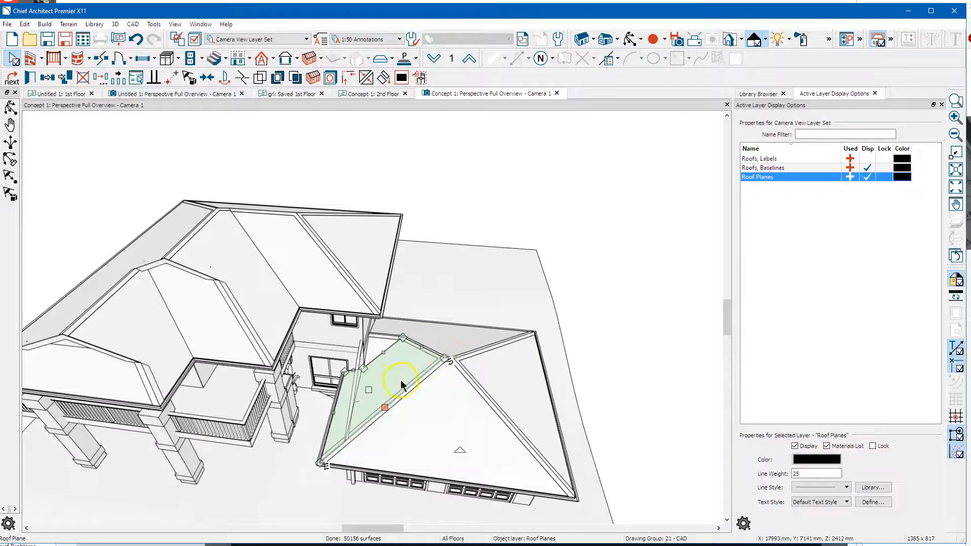
left_click(438, 390)
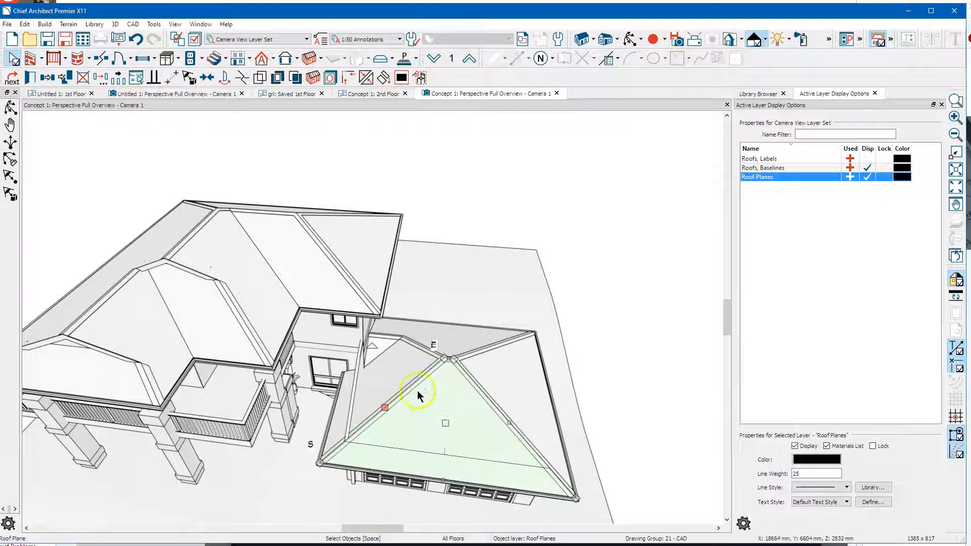
left_click_drag(449, 360, 451, 444)
- On the garage roof plane nearest the house, pull the eave edge in to the lowered hip plane's corner and move the ridge corner forward
left_click(382, 389)
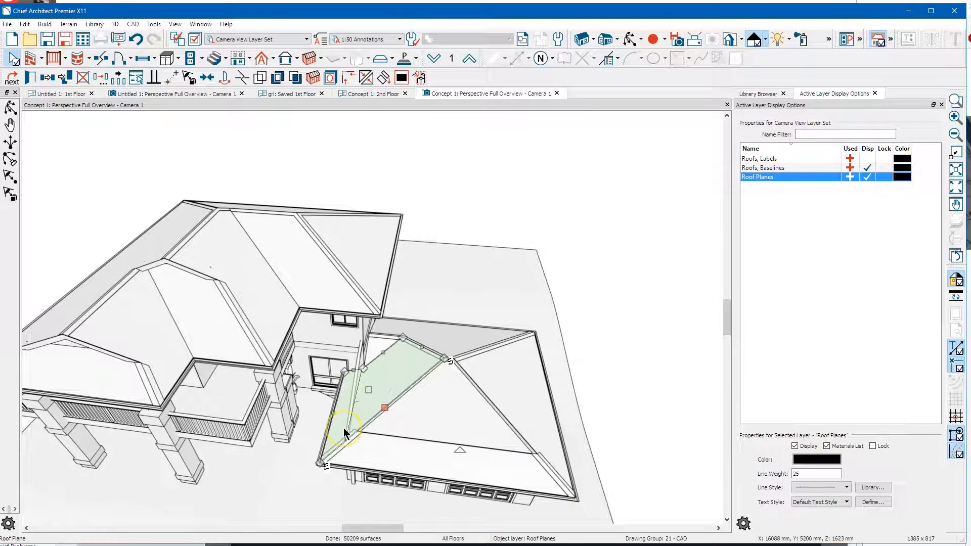
left_click(336, 405)
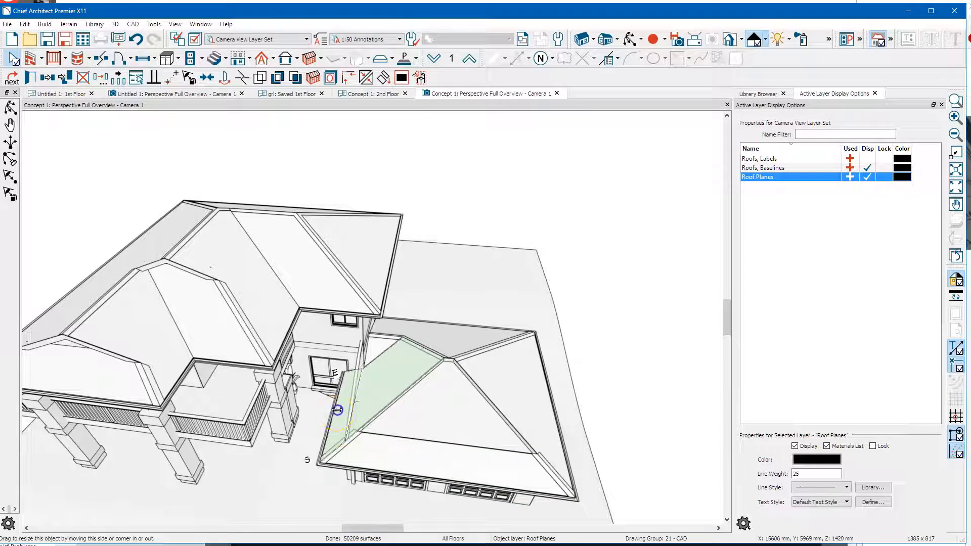
left_click_drag(365, 398, 366, 398)
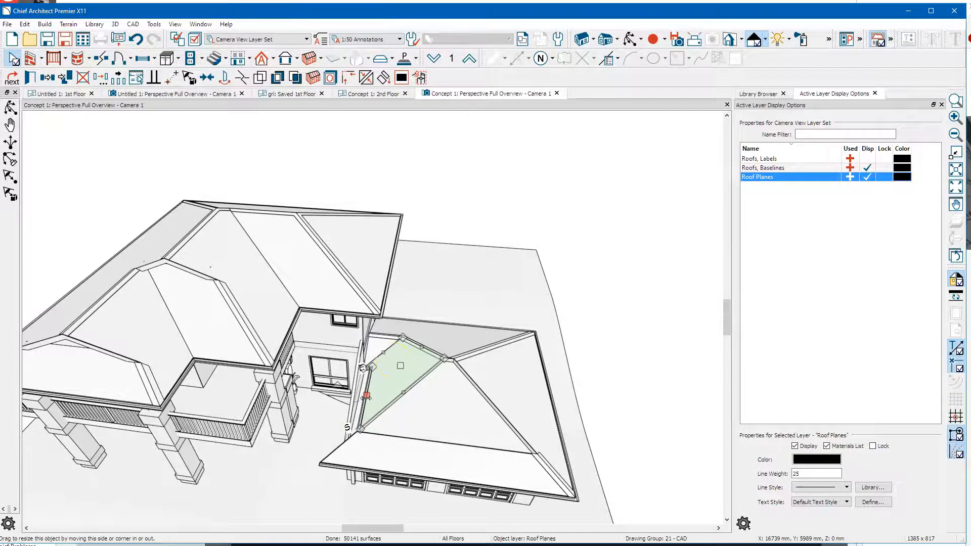
left_click_drag(443, 358, 443, 419)
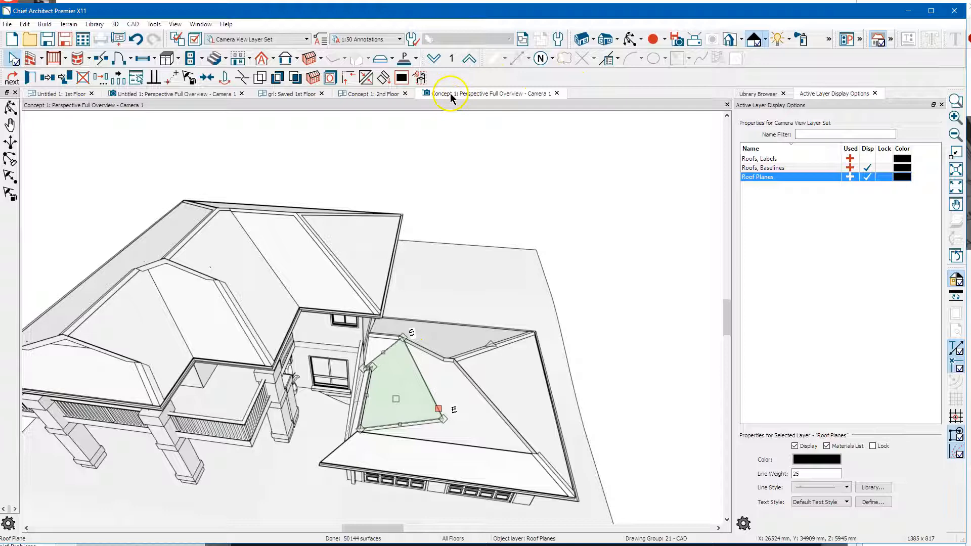
left_click(629, 46)
left_click_drag(444, 385, 406, 369)
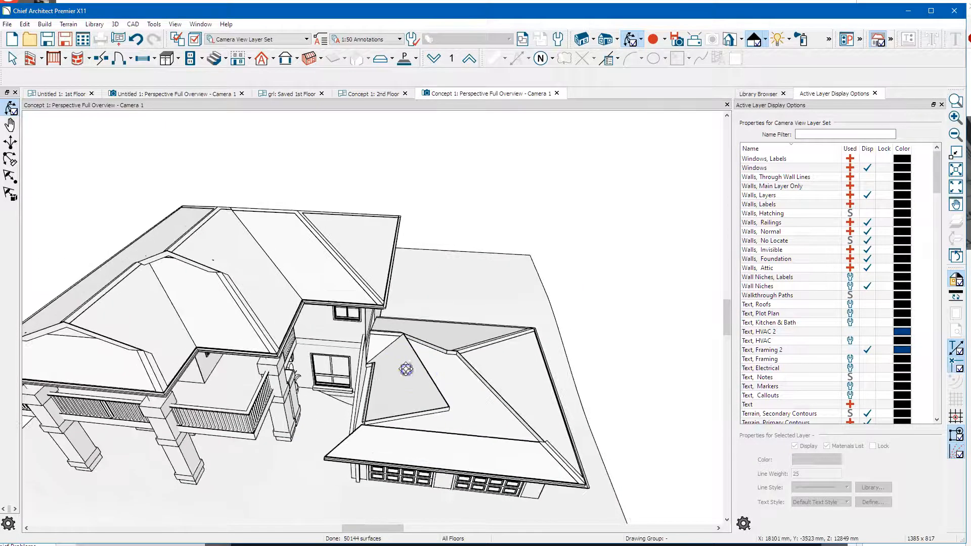
key("space")
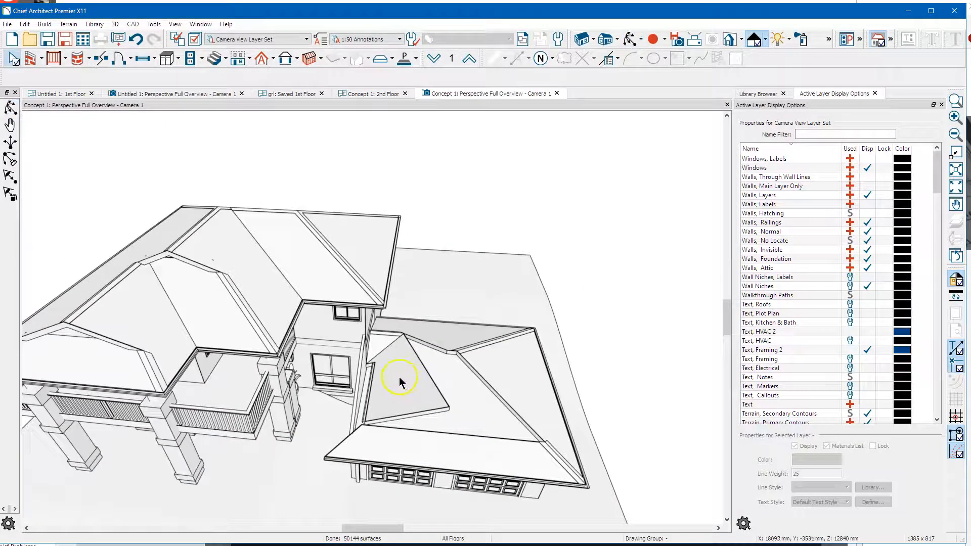
- Move the ridge corner of the garage roof plane nearest the house further along toward the garage hip
left_click(399, 381)
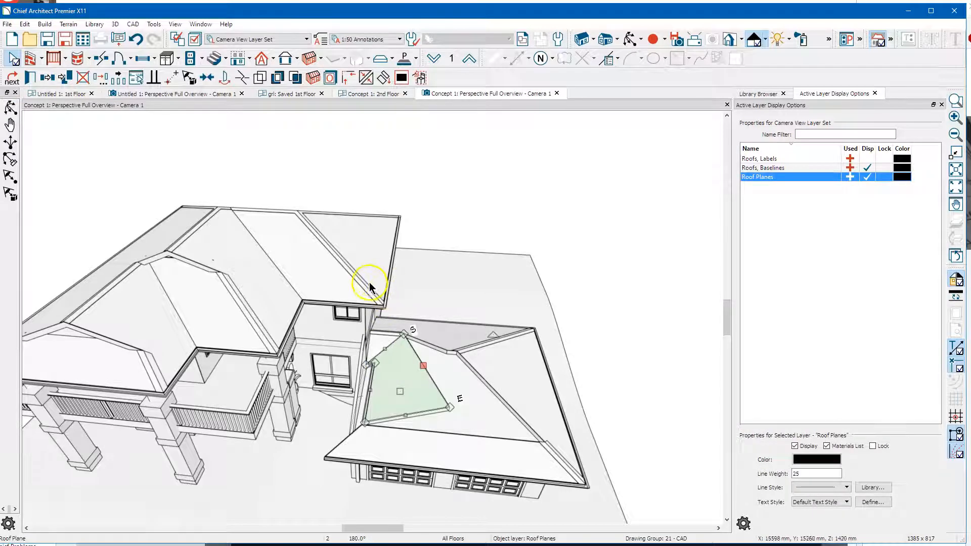
scroll(374, 283, "up", 2)
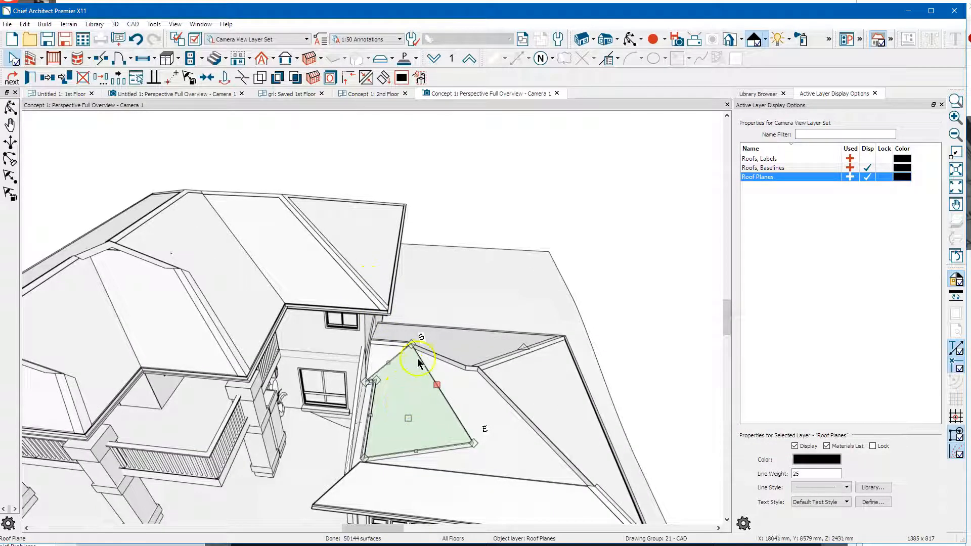
left_click_drag(410, 343, 463, 344)
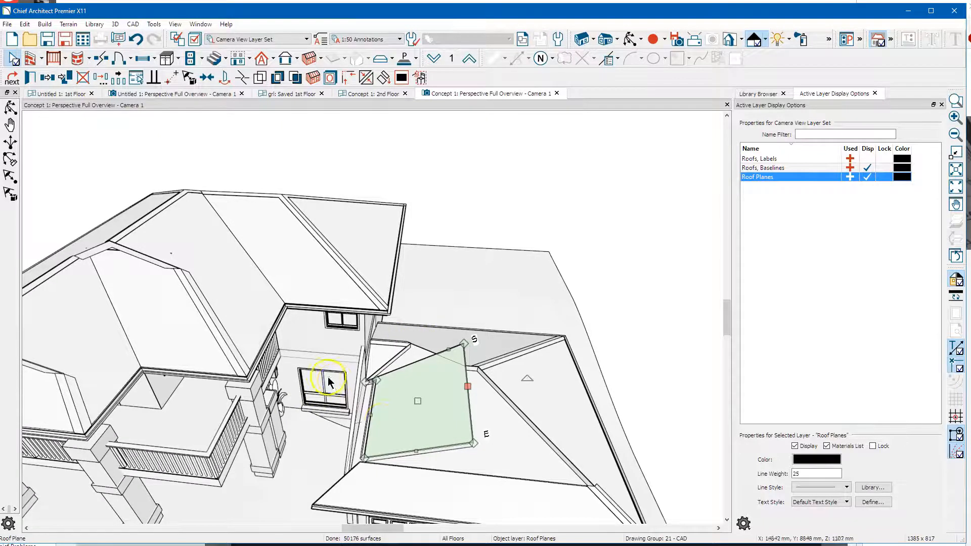
- Join the eave edge and sloping upper edge of that garage roof plane into one corner, deleting the short edge between them
scroll(369, 372, "up", 5)
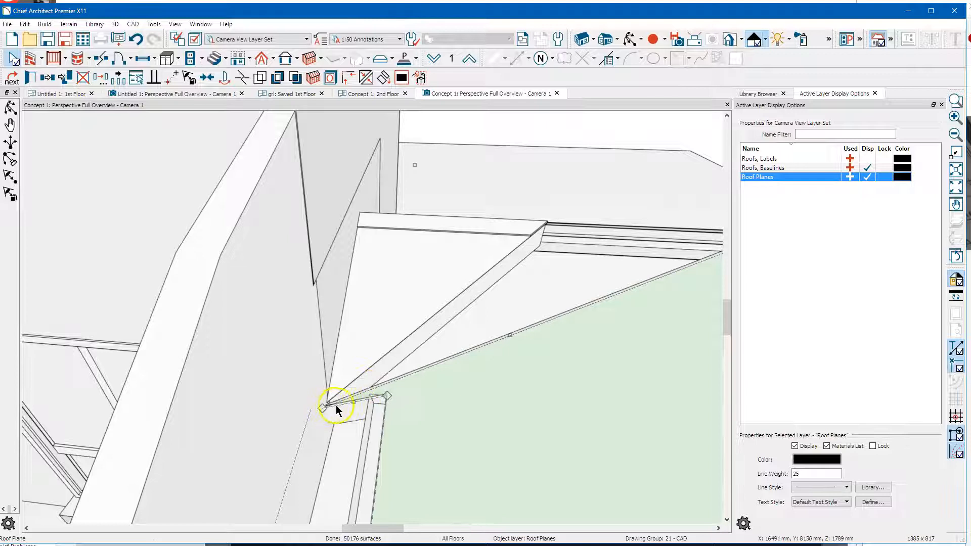
scroll(373, 318, "down", 5)
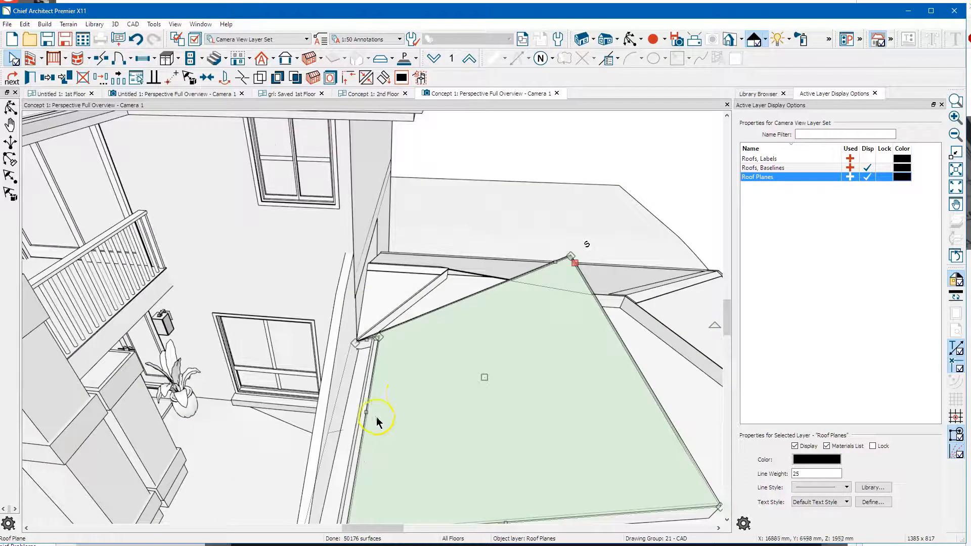
left_click(366, 411)
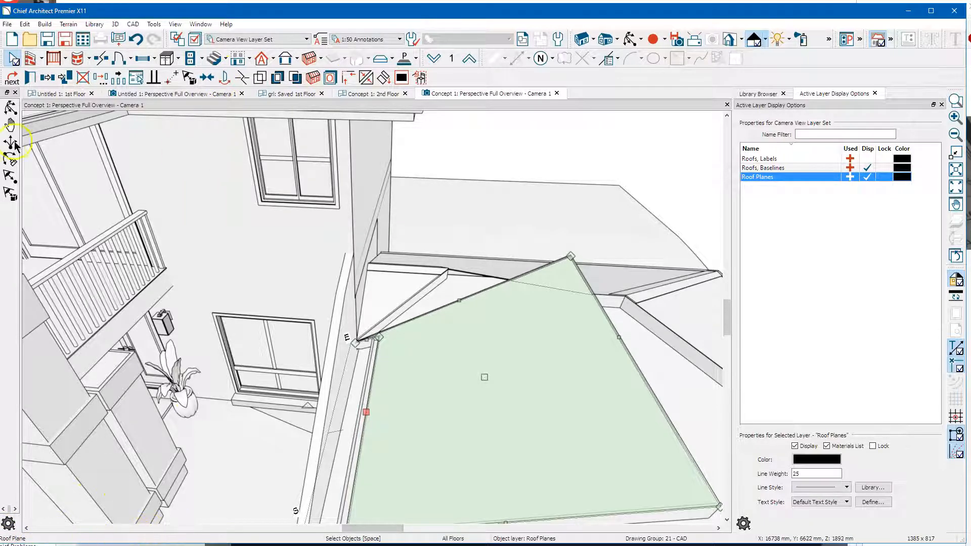
left_click(346, 77)
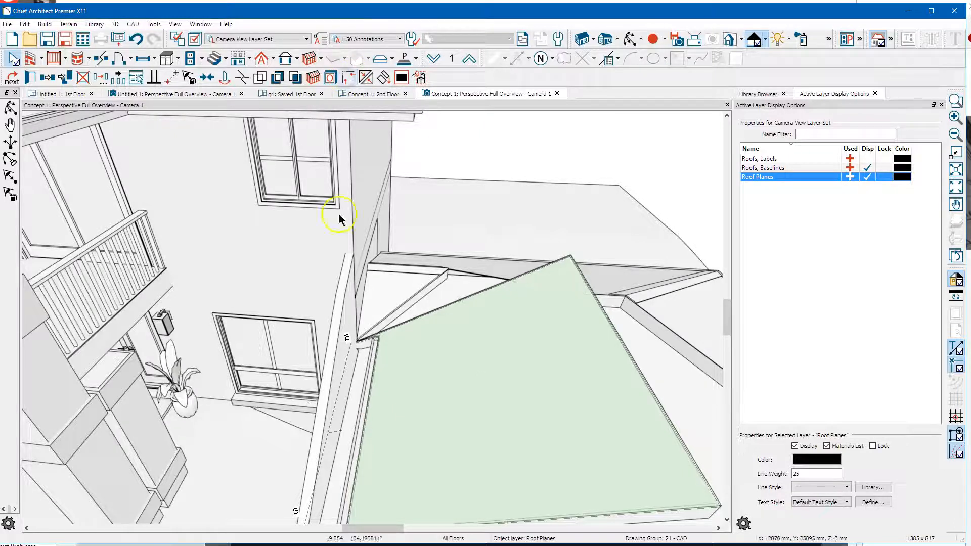
left_click(448, 306)
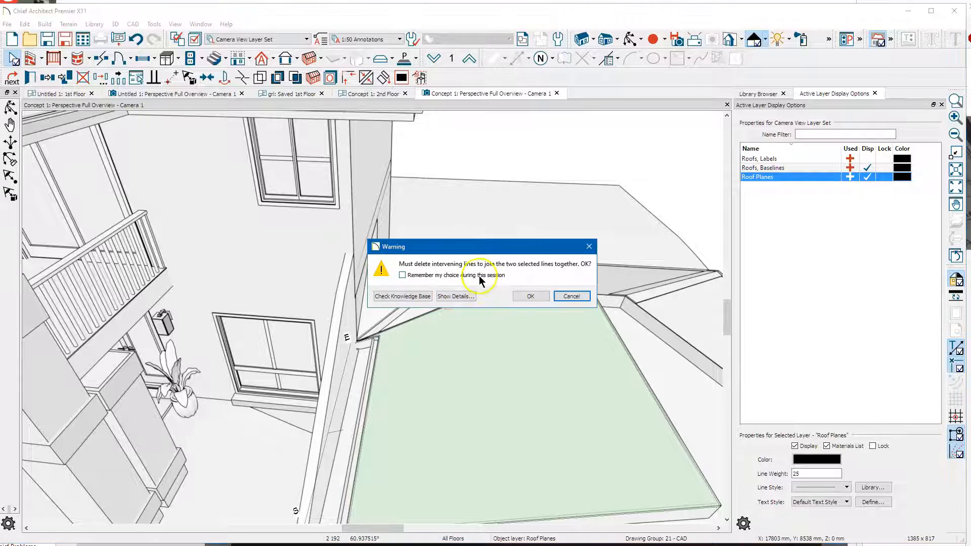
left_click(537, 296)
left_click(435, 335)
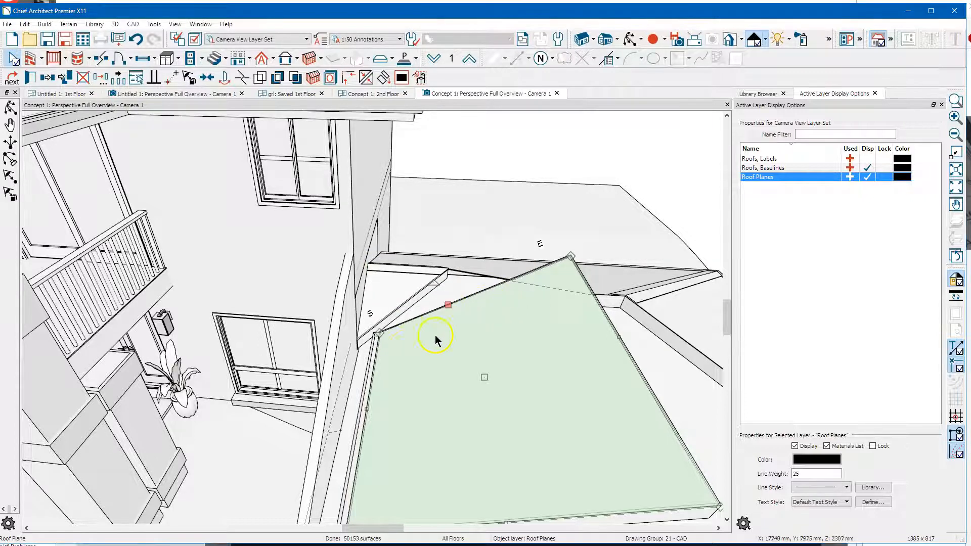
left_click(367, 409)
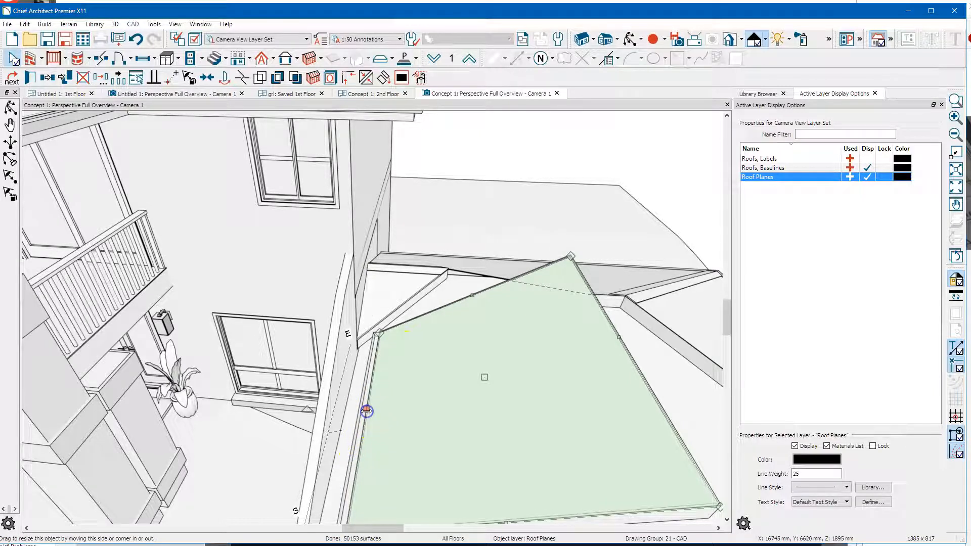
left_click(472, 295)
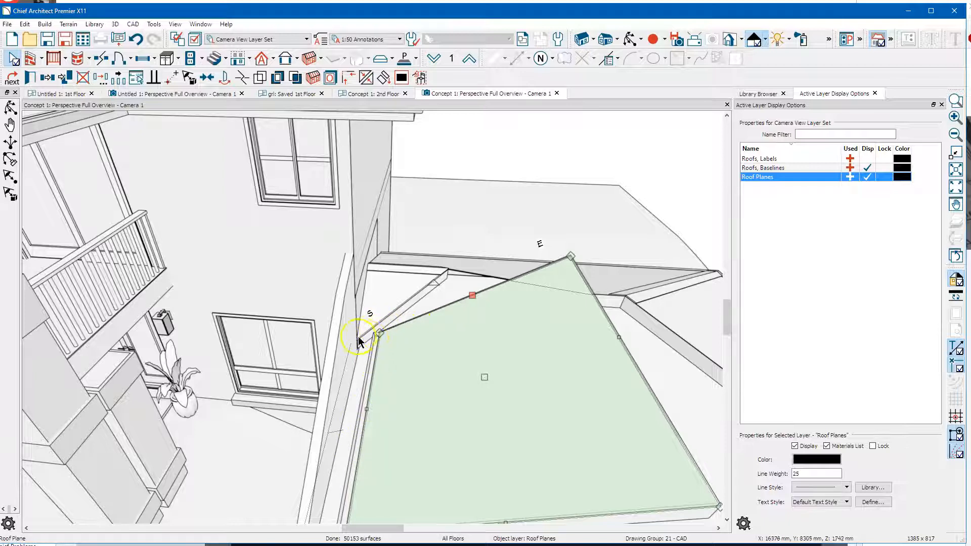
scroll(405, 199, "down", 3)
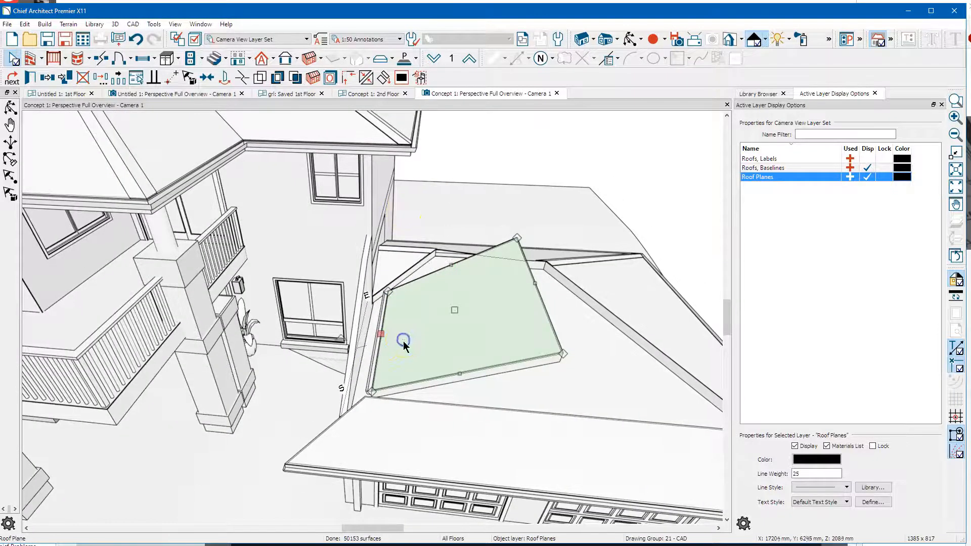
- Extend the house-side end of the garage's front roof plane outward, past the garage side wall
left_click(370, 453)
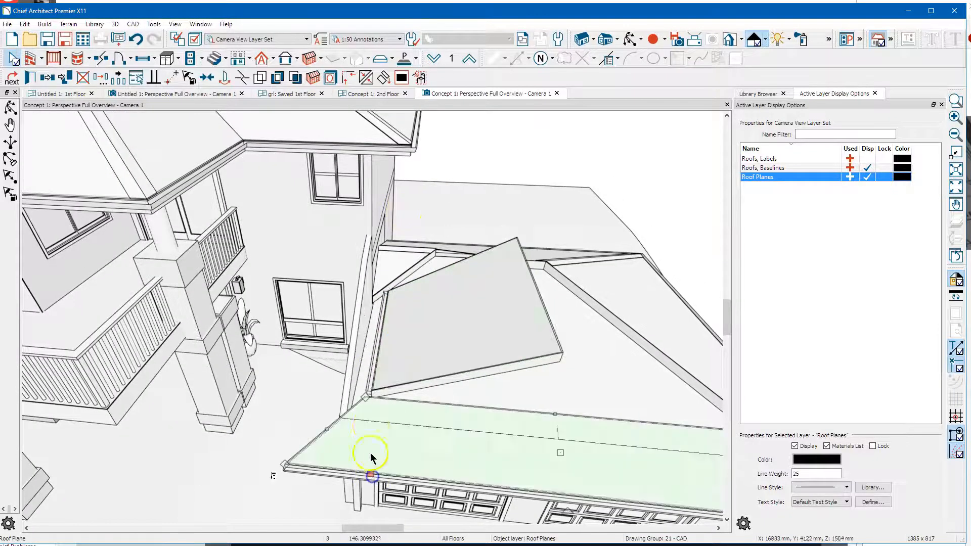
left_click(366, 399)
left_click_drag(367, 398, 318, 393)
scroll(318, 393, "down", 5)
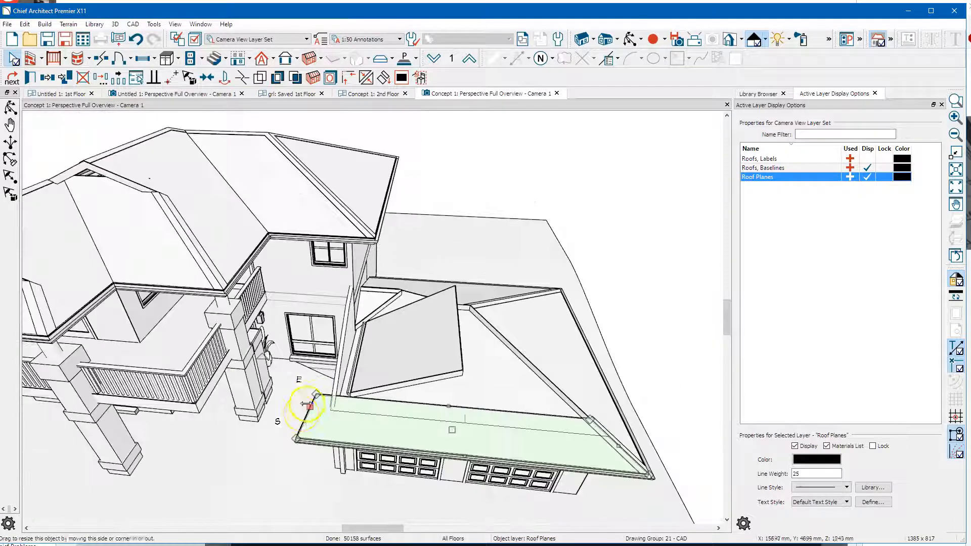
scroll(324, 400, "up", 4)
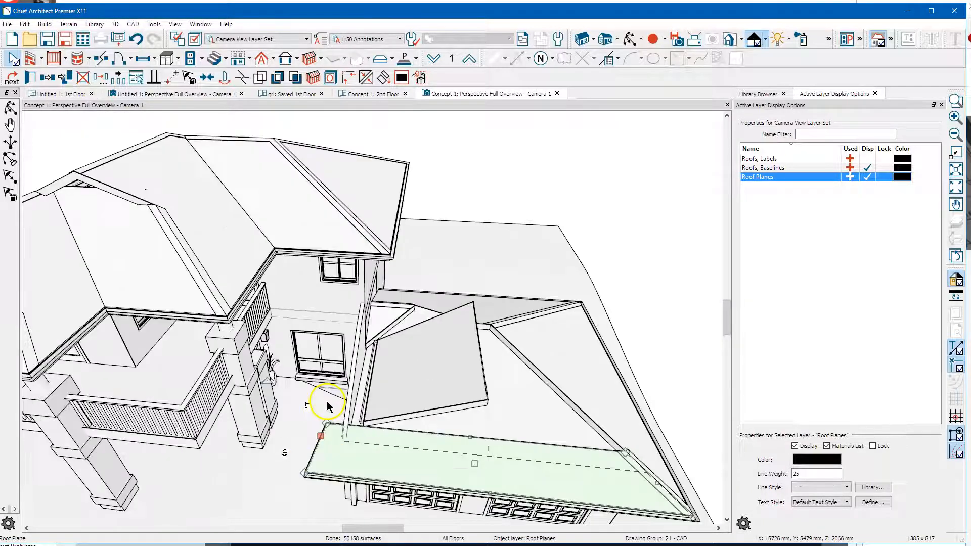
scroll(327, 402, "up", 2)
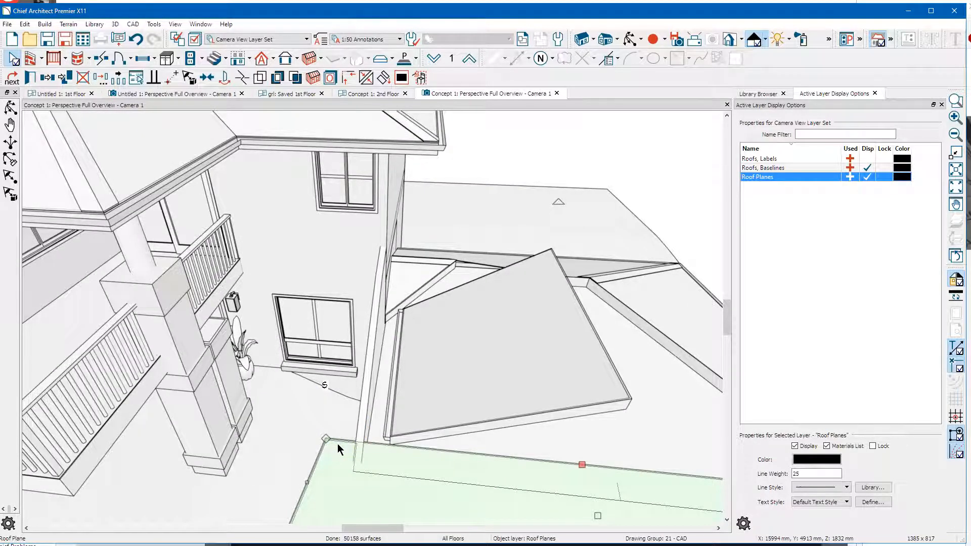
- Break the front roof plane's top edge and extend the new section back along the garage wall and across to the balcony
left_click(343, 443)
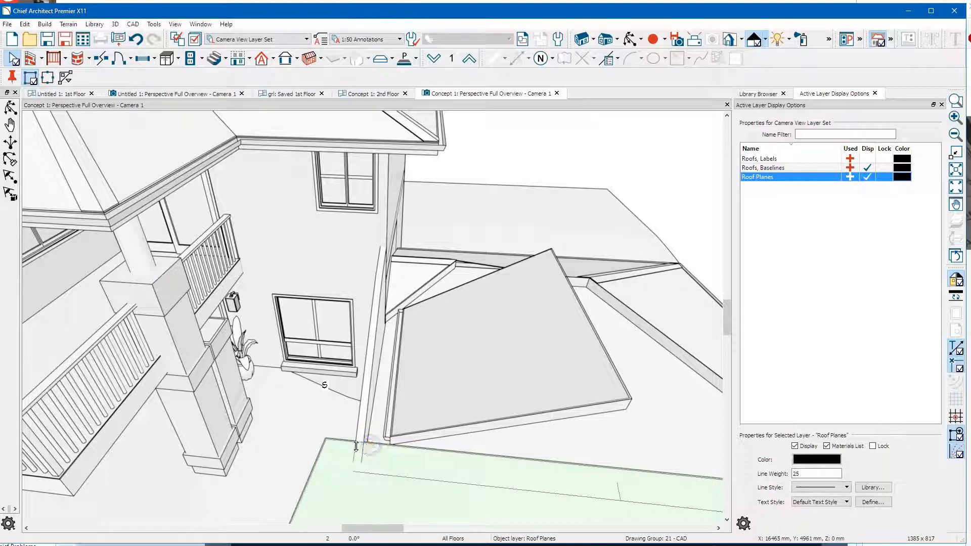
left_click(356, 439)
left_click_drag(356, 439, 371, 245)
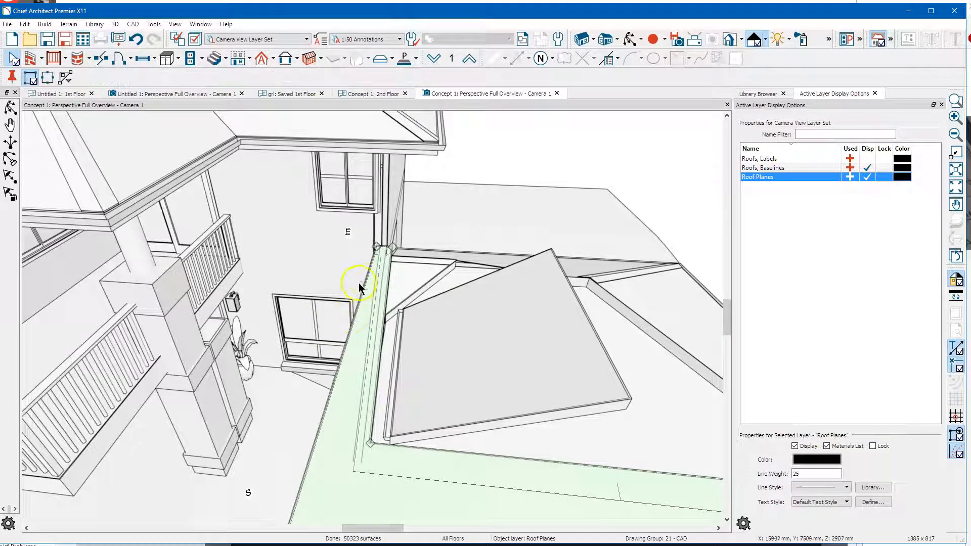
left_click_drag(362, 284, 232, 269)
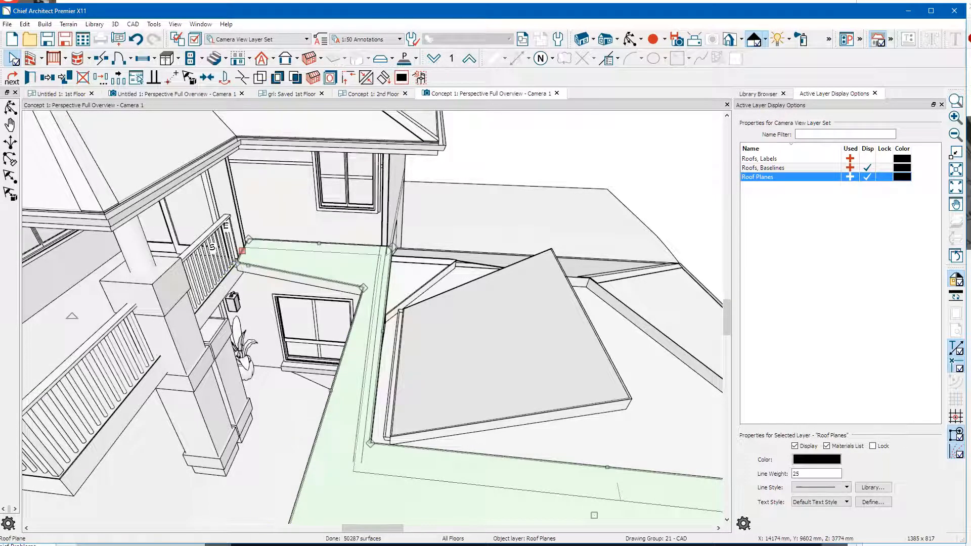
- Consult the forum's reference photo and pull the extended roof section's front edge forward to the entry column
key("alt+Tab")
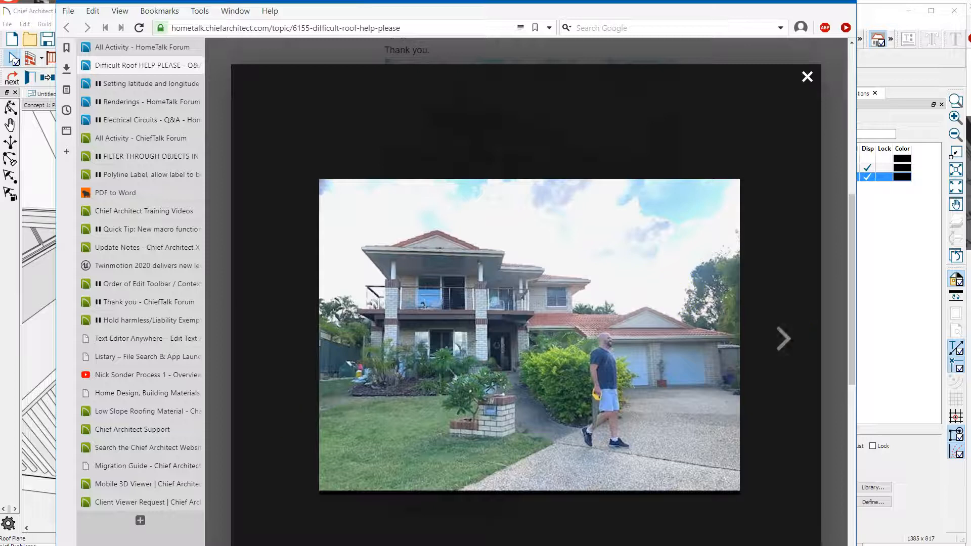
left_click(15, 354)
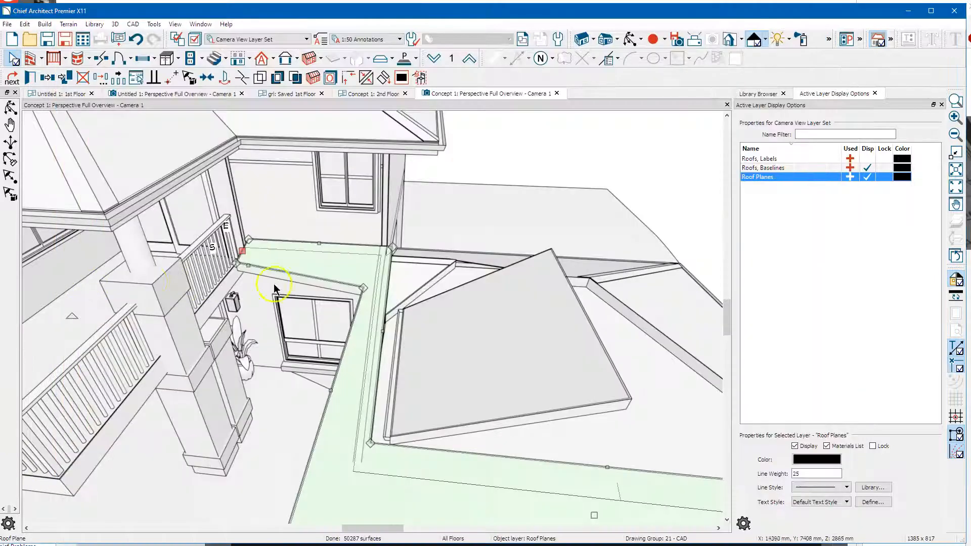
left_click_drag(237, 263, 209, 367)
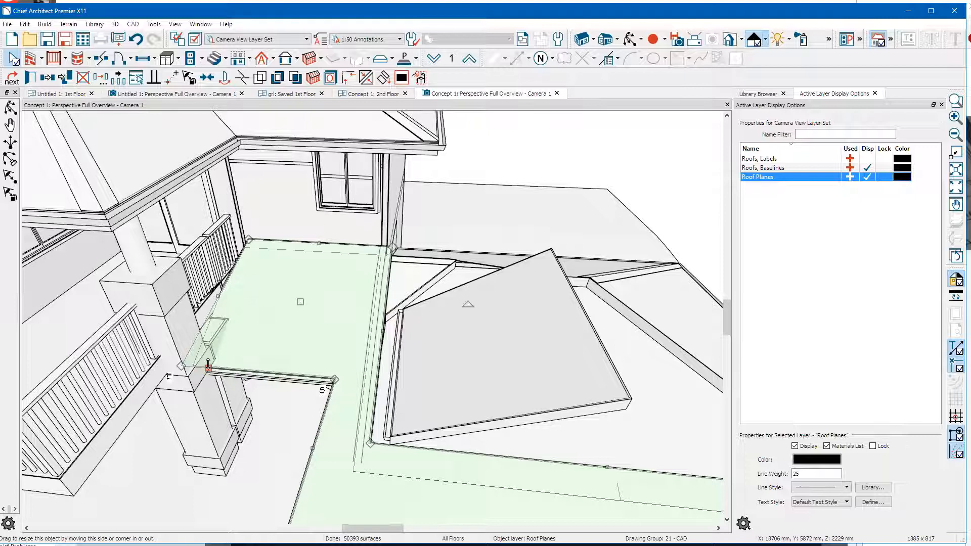
scroll(296, 277, "down", 3)
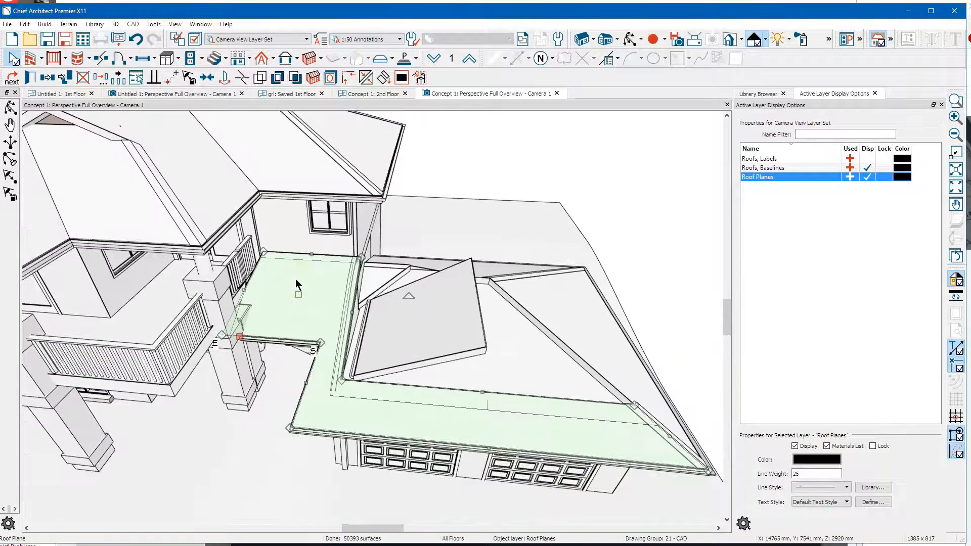
- Pull the house-side edge of the raised garage roof plane in toward its ridge corner
middle_click_drag(295, 278, 377, 300)
left_click(369, 308)
left_click_drag(363, 288, 440, 264)
scroll(440, 266, "up", 5)
scroll(433, 299, "down", 3)
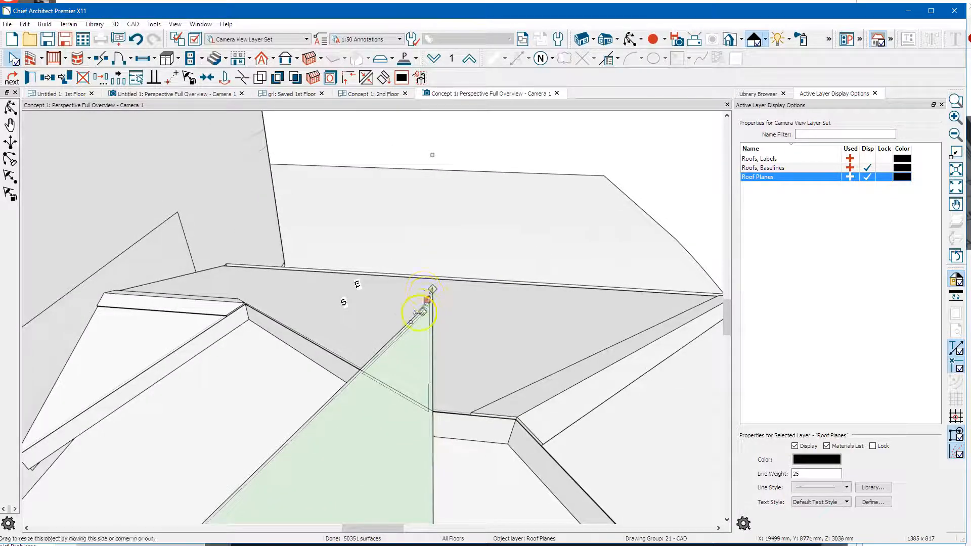
- Join the raised plane's sloping edge to its gable-side edge at a single peak, removing the short edge between them
left_click(410, 323)
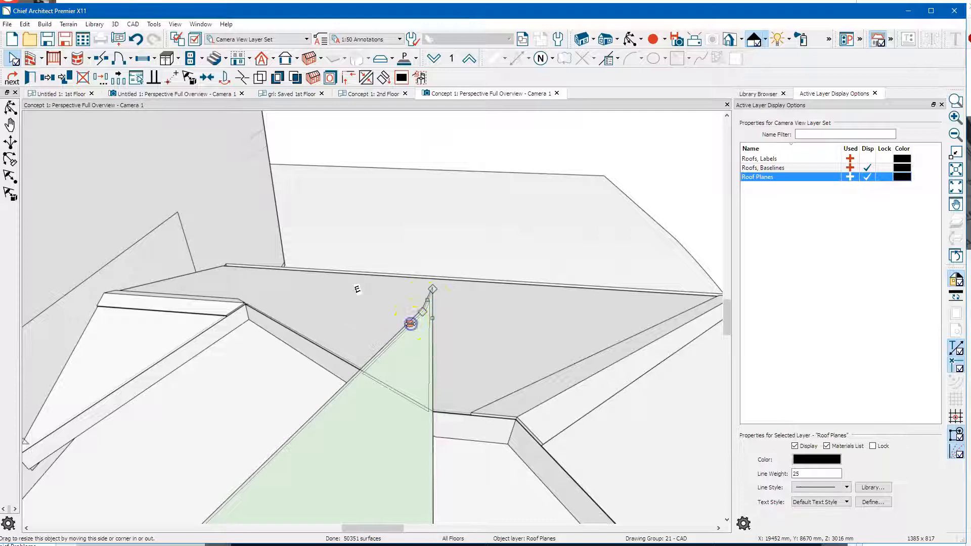
left_click(348, 79)
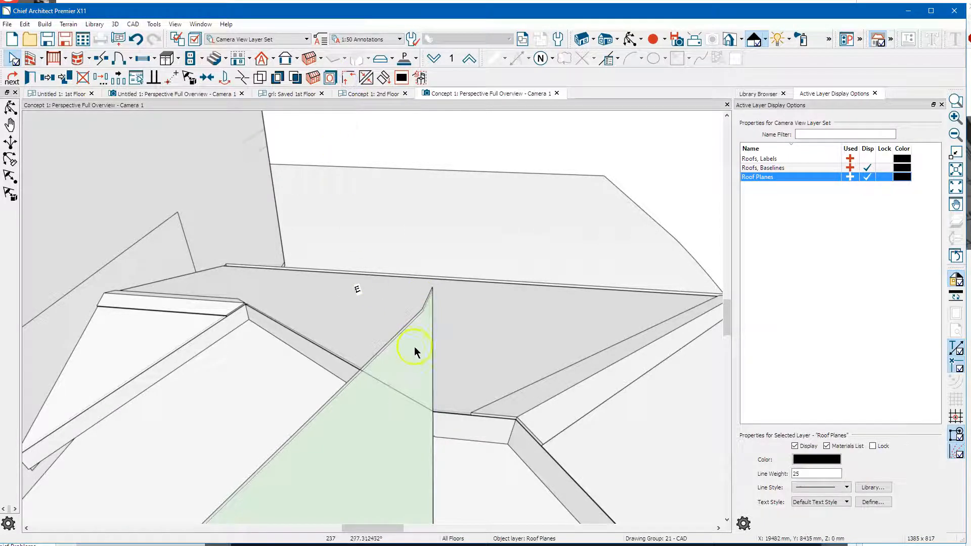
left_click(435, 343)
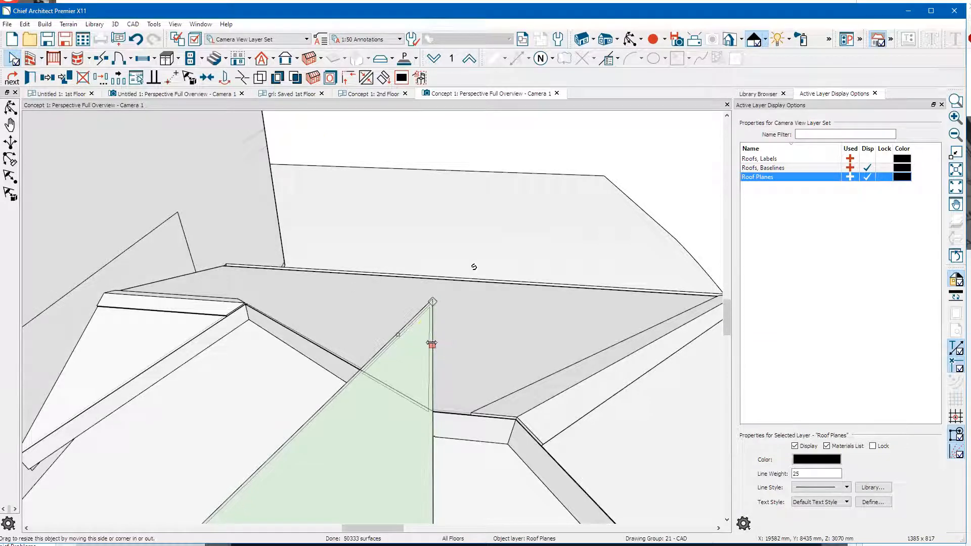
scroll(379, 210, "down", 6)
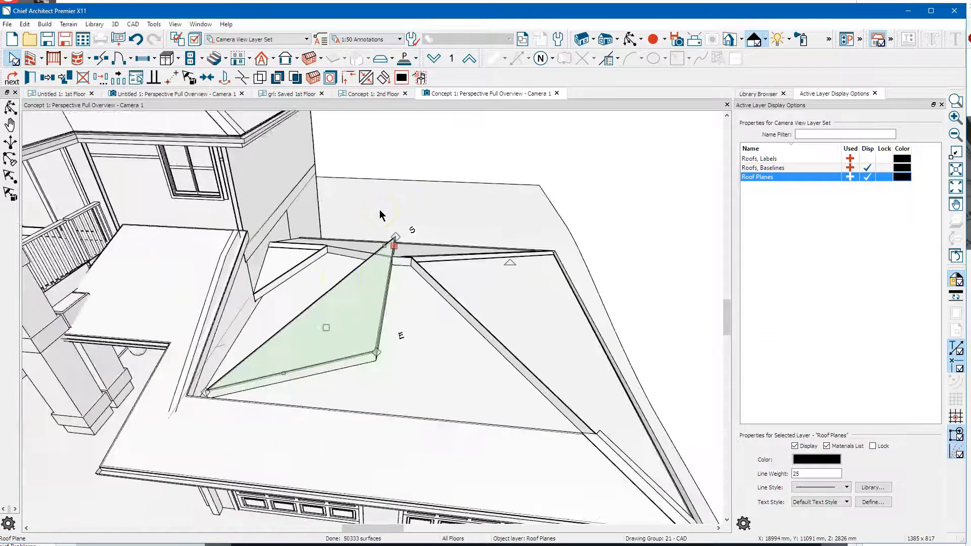
key("Escape")
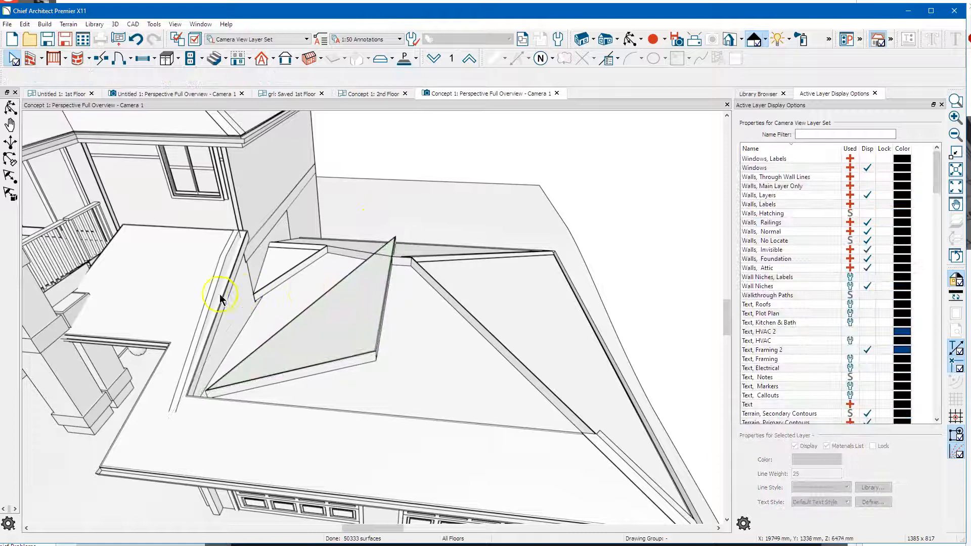
- Join the inner edge of the L-shaped lower roof plane to the raised garage plane's sloping edge
left_click(222, 302)
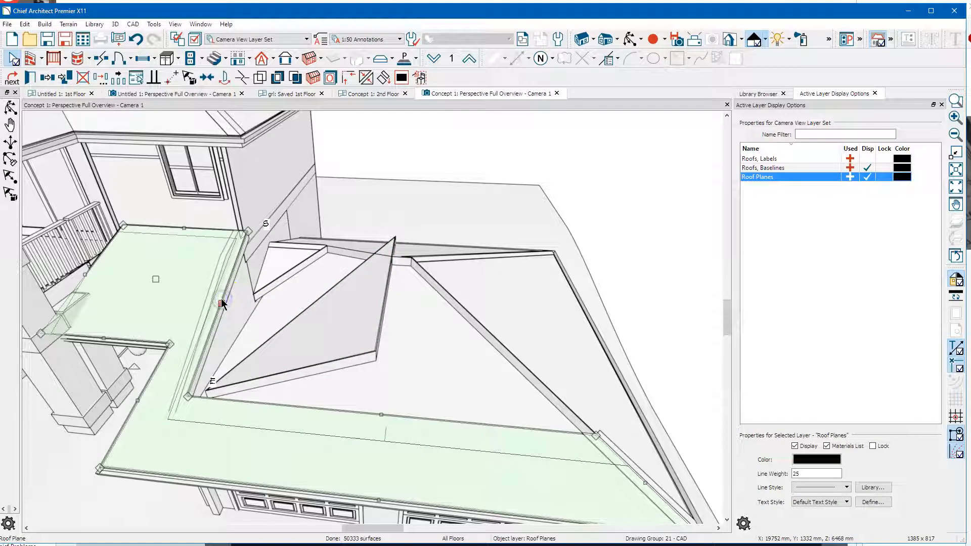
left_click_drag(221, 300, 305, 304)
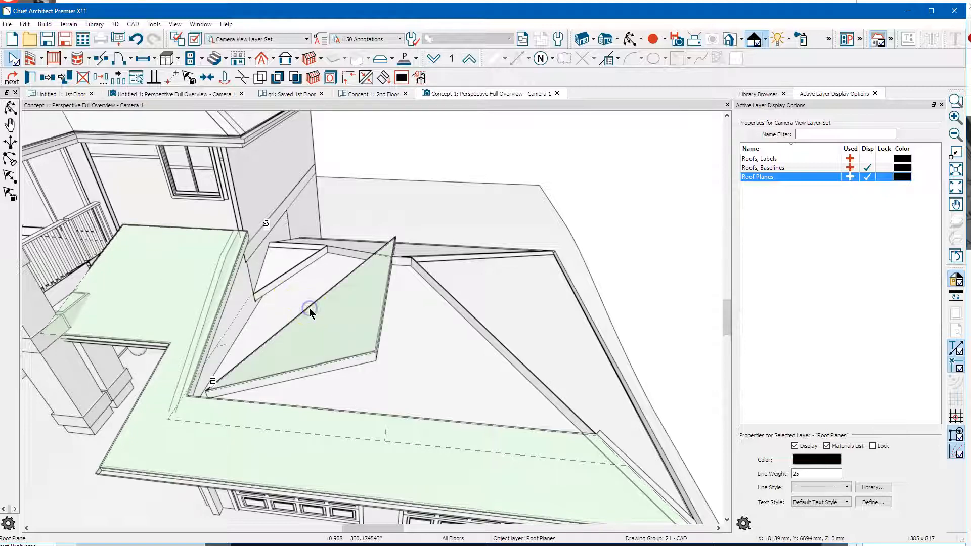
left_click(309, 312)
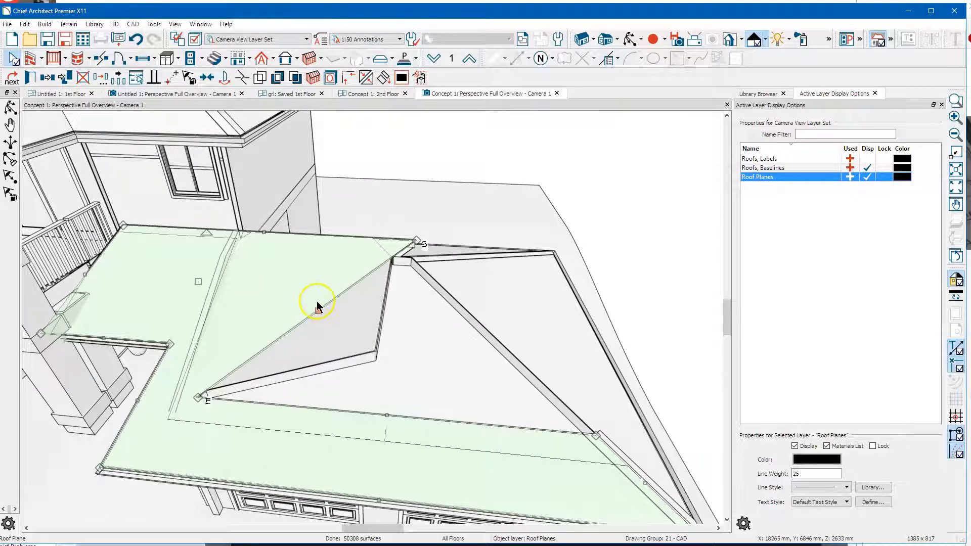
key("Escape")
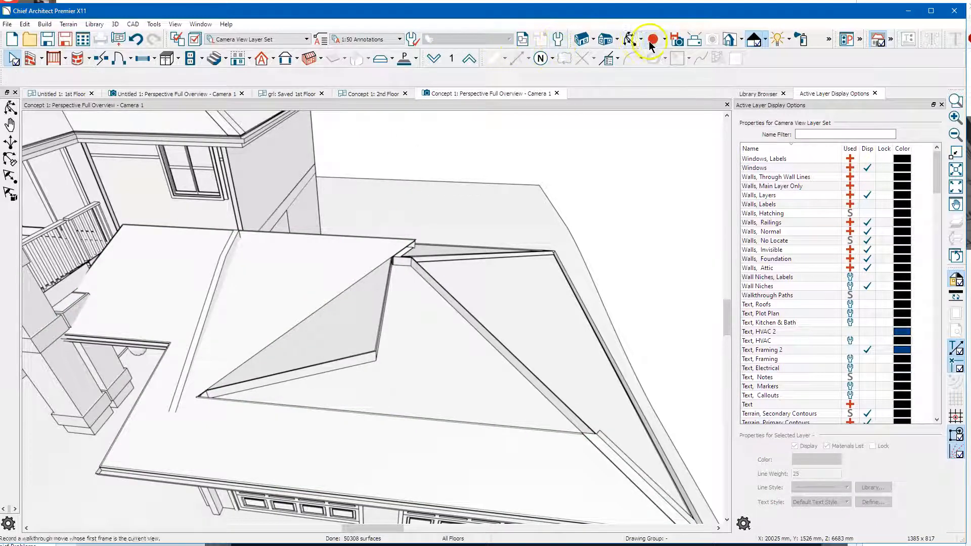
- Enable the default wall top height in the specification of the garage side wall containing the door
left_click(630, 39)
left_click_drag(496, 324, 542, 314)
key("space")
left_click(345, 197)
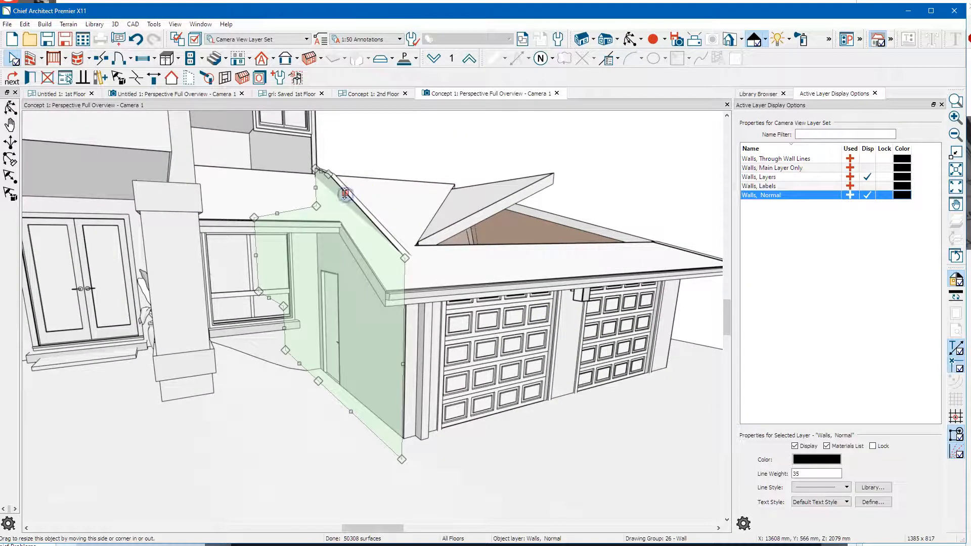
left_click(345, 193)
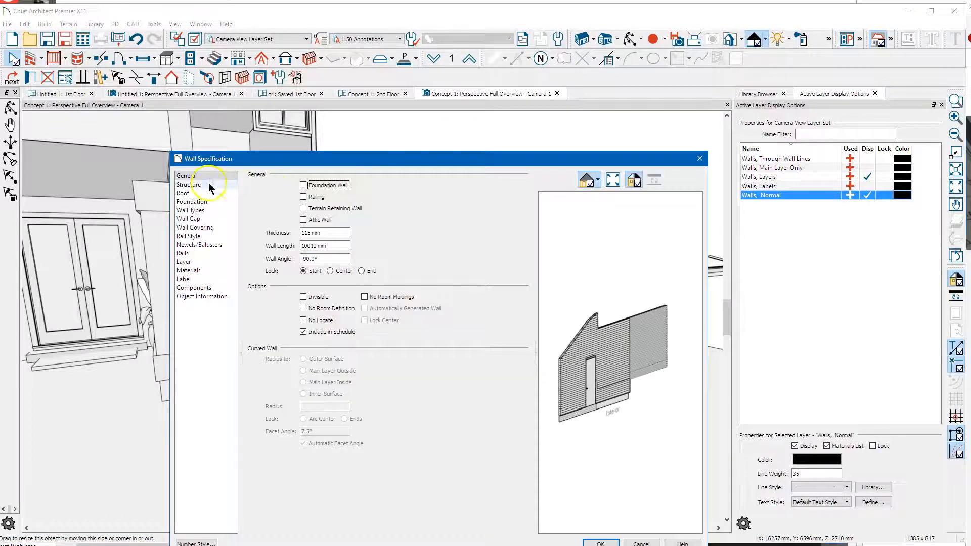
left_click(208, 185)
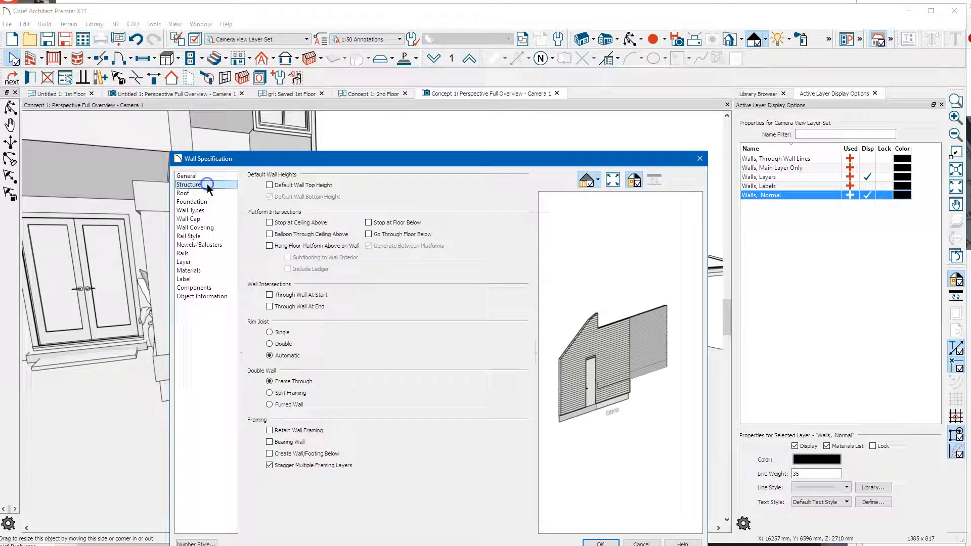
left_click(269, 185)
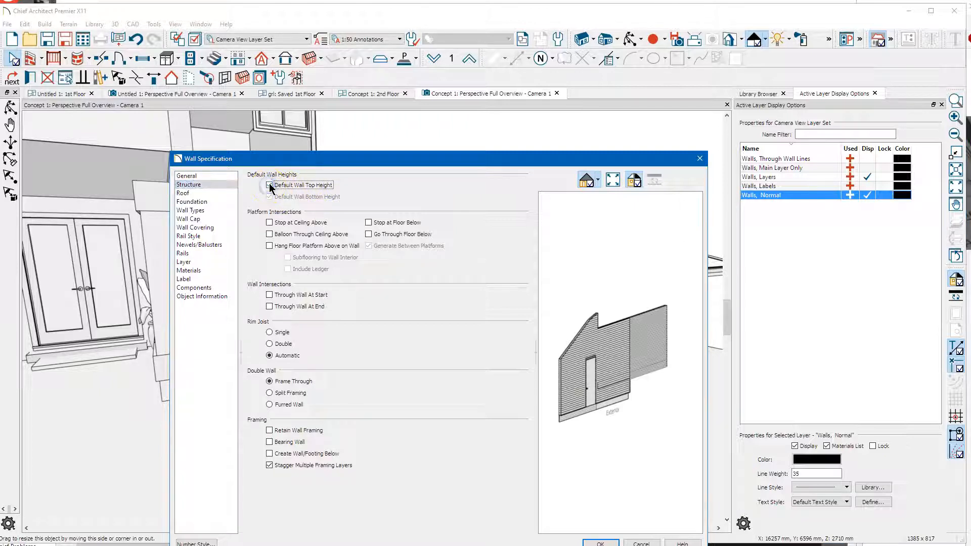
left_click(602, 544)
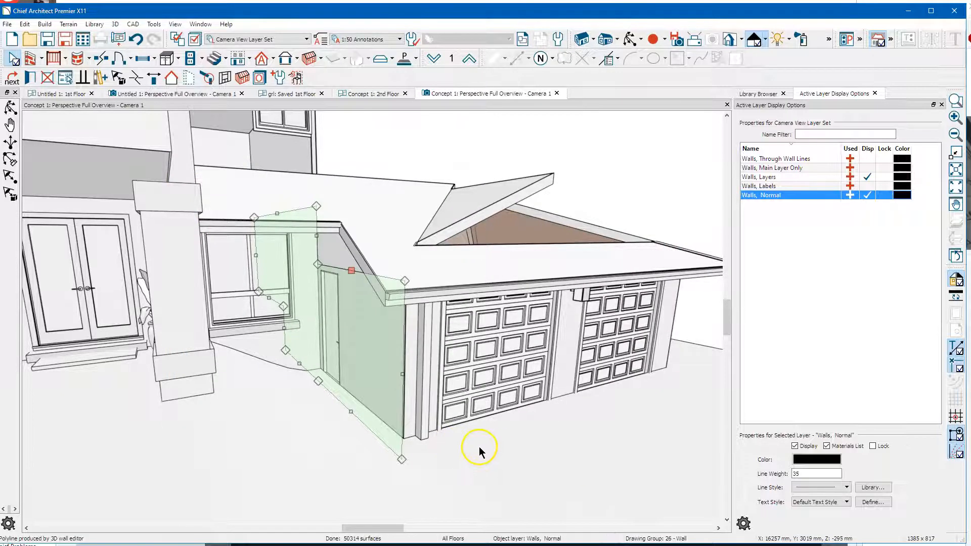
left_click(461, 437)
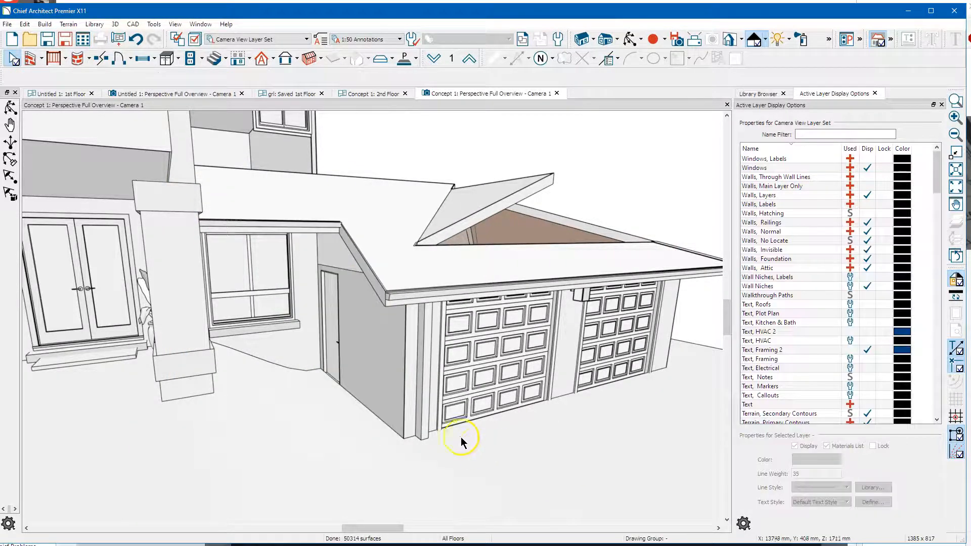
- Delete the thin post shape standing at the house-side corner of the garage doors
left_click(424, 381)
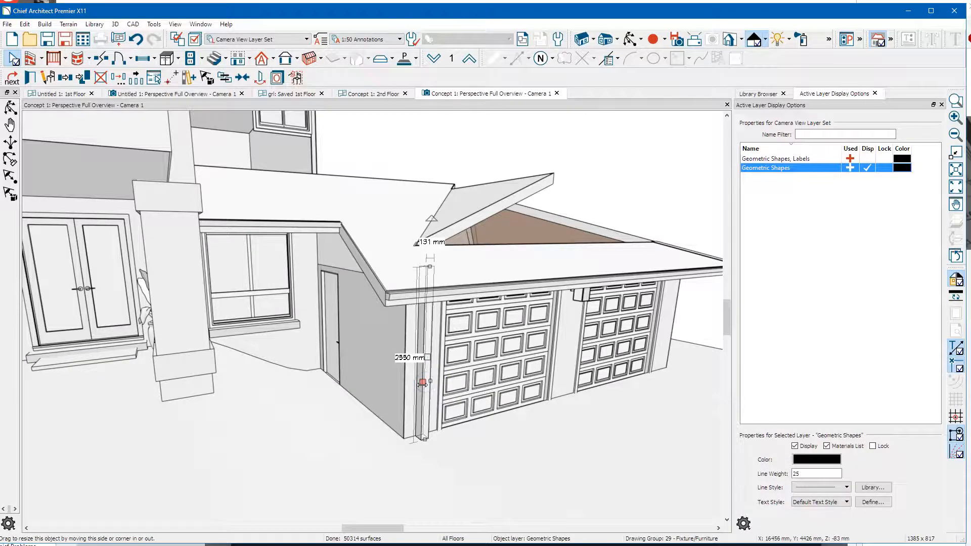
key("Escape")
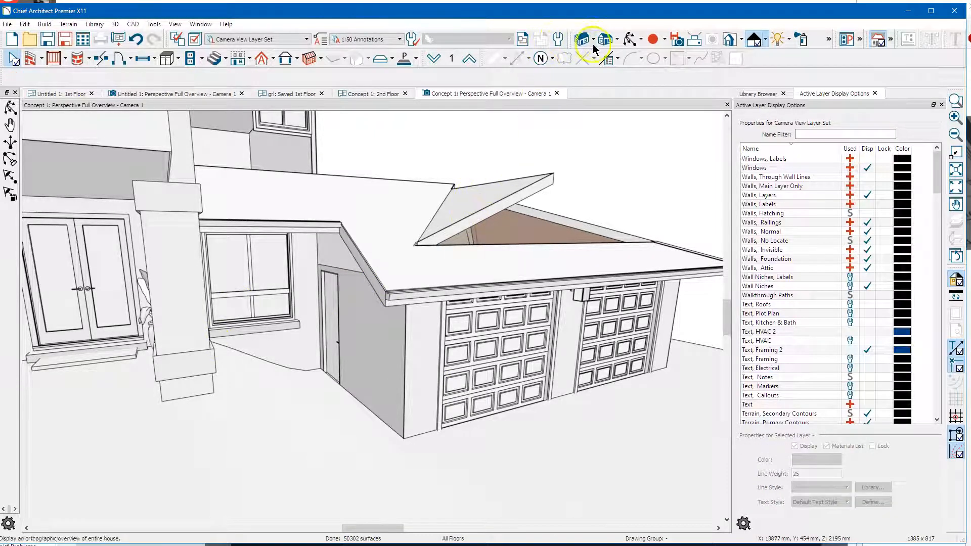
- Delete the hip roof plane covering the outer side of the garage
left_click(630, 39)
left_click_drag(510, 167, 442, 347)
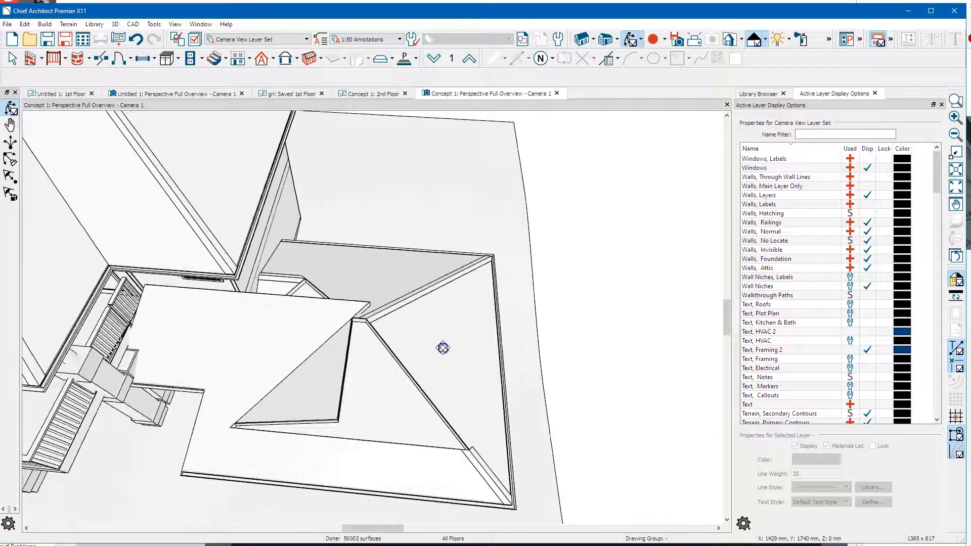
key("space")
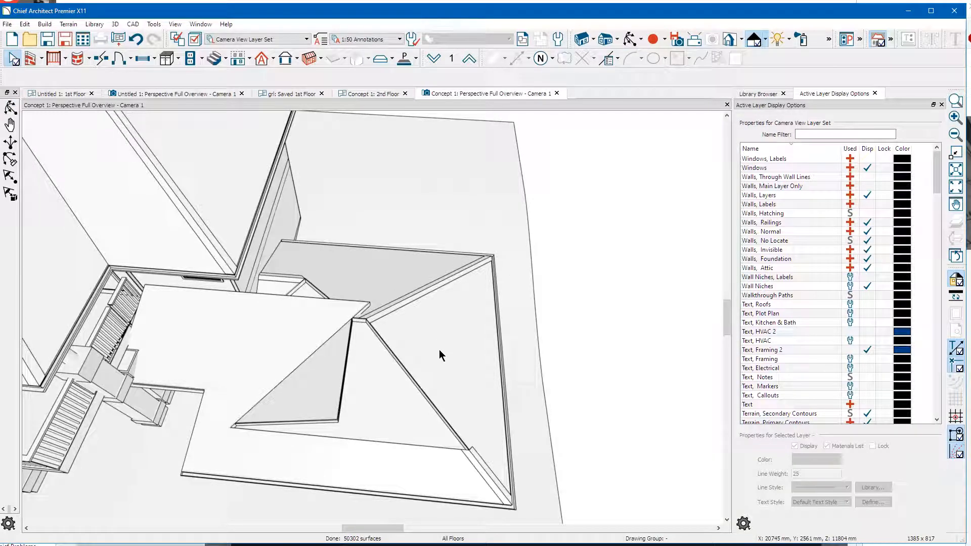
left_click(439, 350)
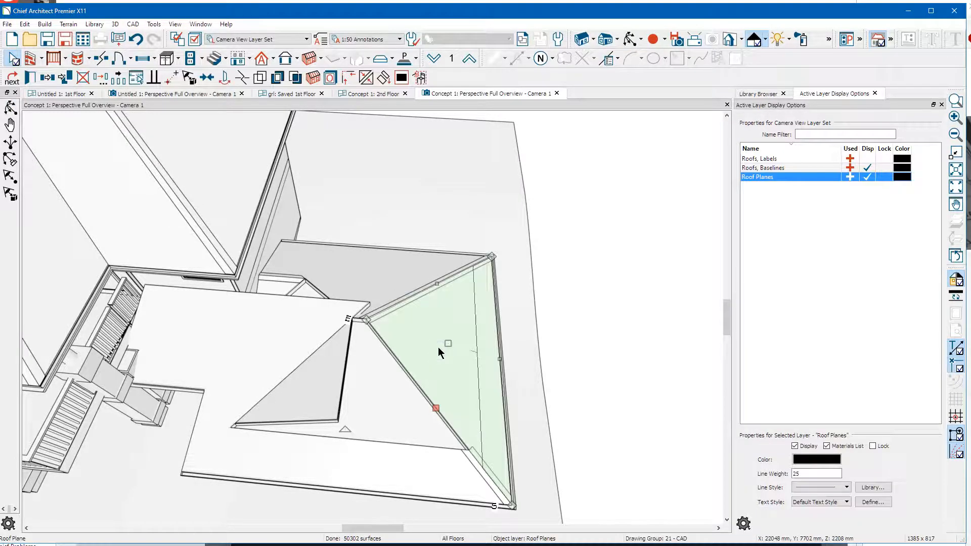
key("Delete")
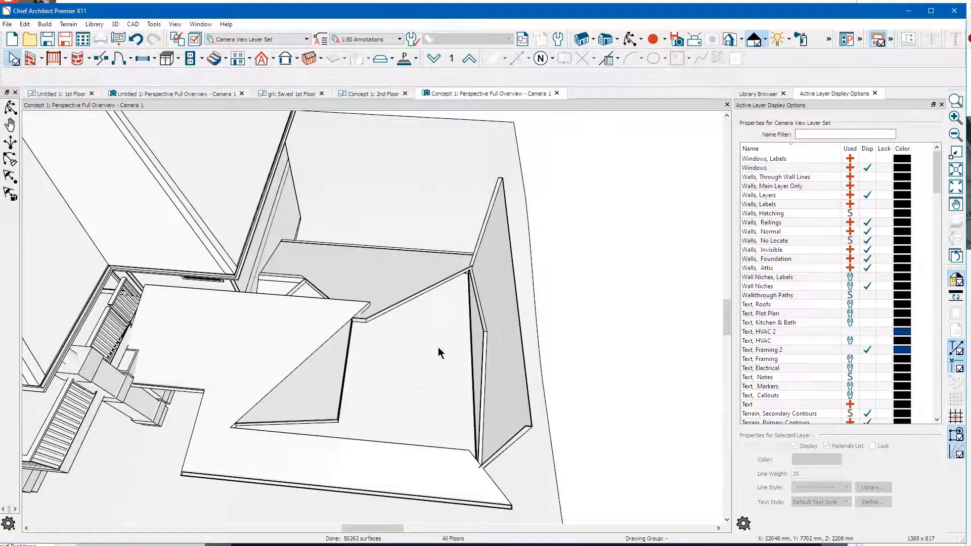
- On the 1st floor plan, extend the triangular raised garage roof plane's ridge edge to the garage front wall's centre
left_click(366, 96)
scroll(217, 195, "down", 3)
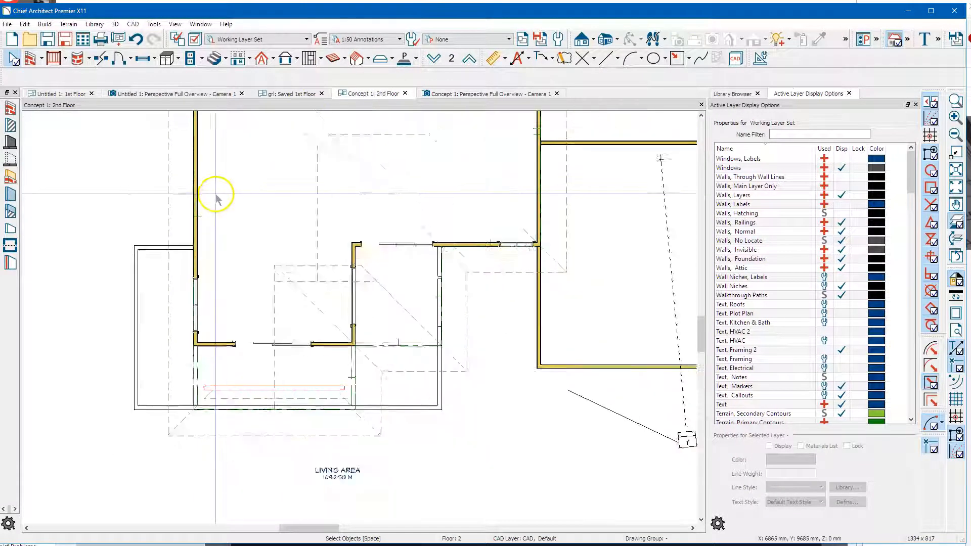
middle_click_drag(481, 253, 347, 282)
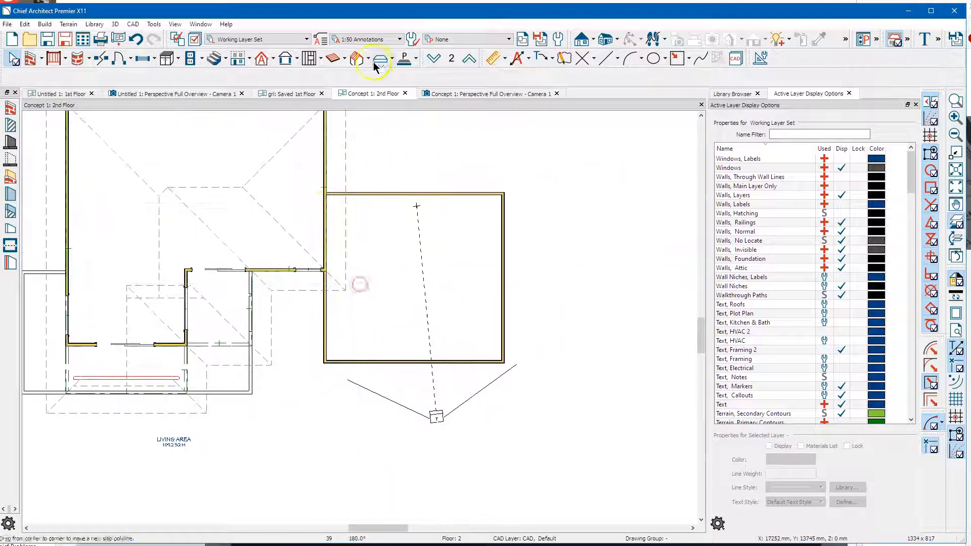
left_click(434, 59)
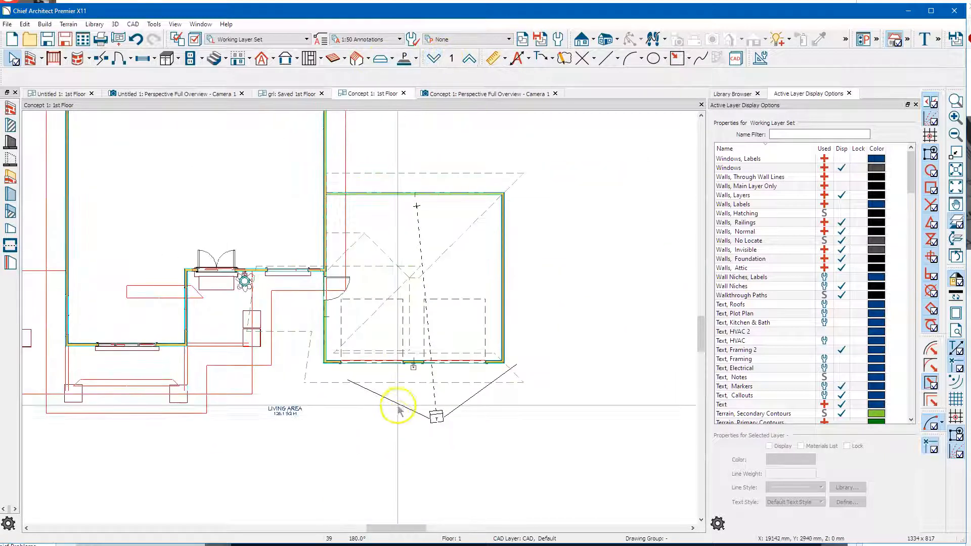
scroll(411, 348, "up", 5)
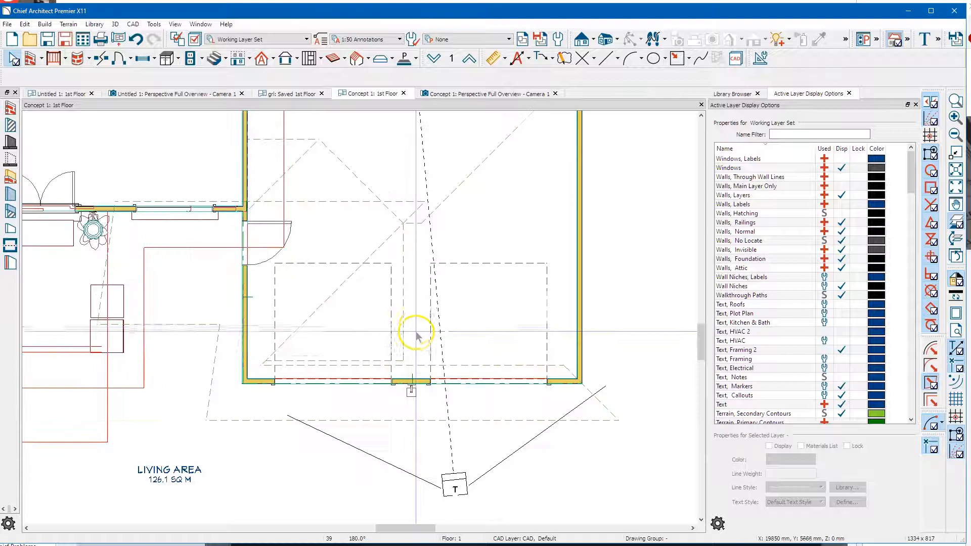
left_click(403, 318)
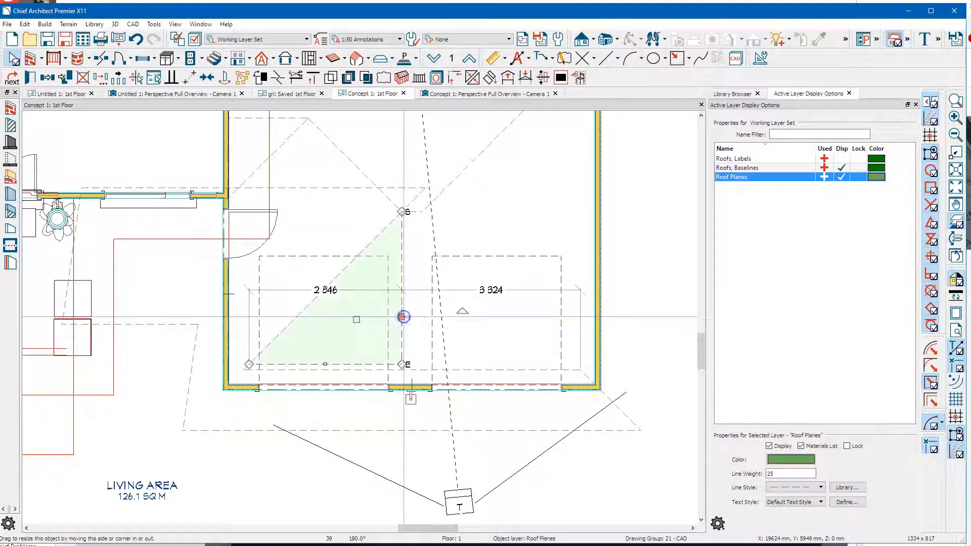
left_click_drag(403, 319, 411, 384)
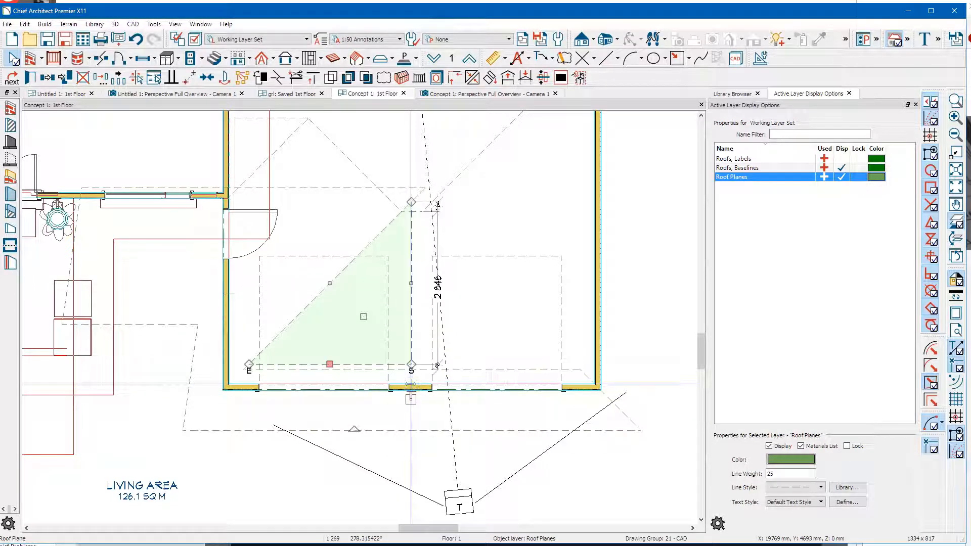
- Create a mirrored copy of the triangular raised roof plane about its ridge edge
left_click(47, 79)
left_click(48, 80)
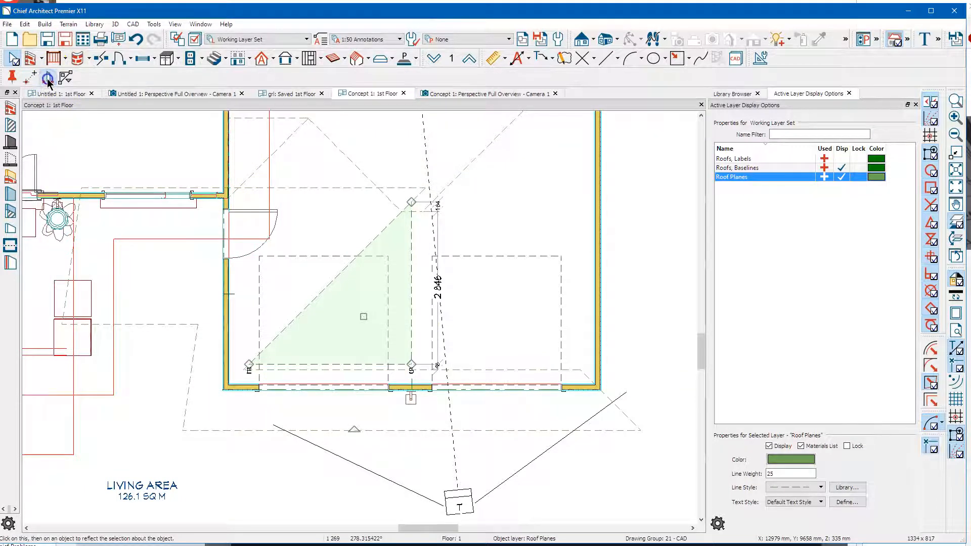
left_click(412, 297)
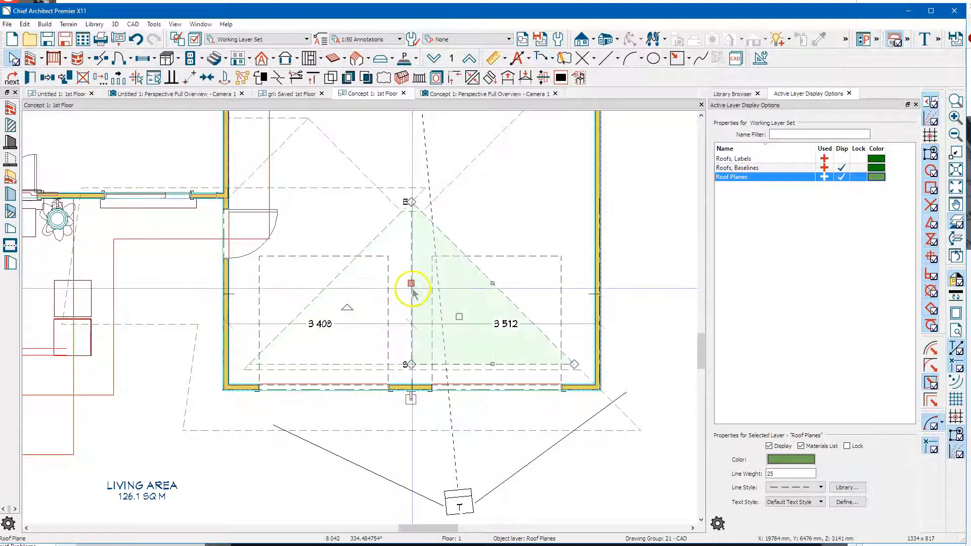
scroll(353, 344, "down", 1)
middle_click_drag(620, 216, 574, 228)
- In the perspective view, extend the lower roof plane's outer end back along the garage's outer side, forming a new corner
left_click(488, 94)
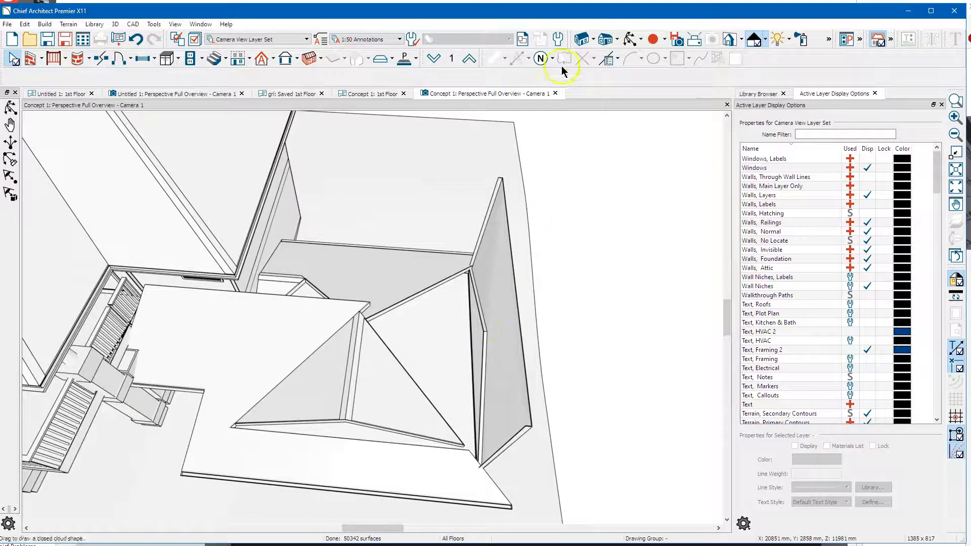
left_click(632, 45)
left_click_drag(605, 223, 569, 313)
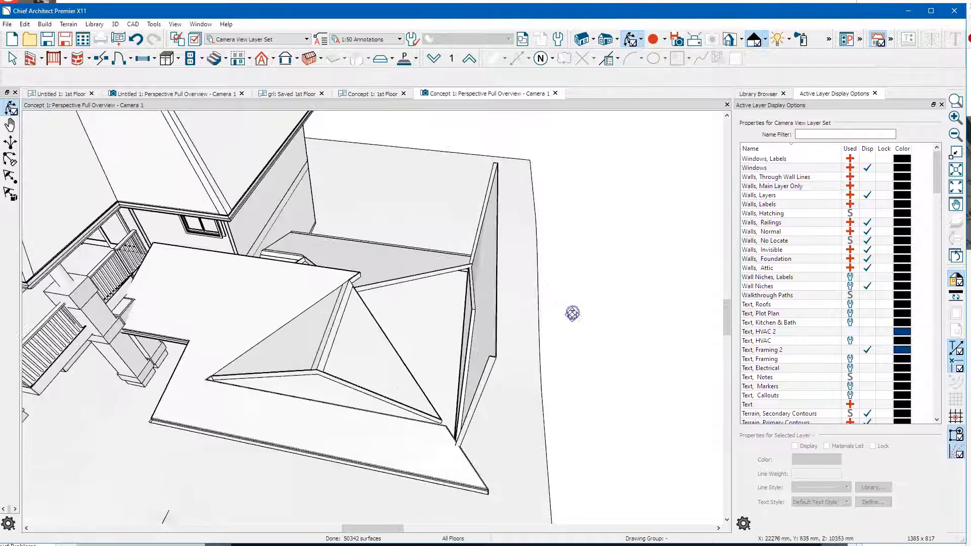
key("space")
left_click(467, 474)
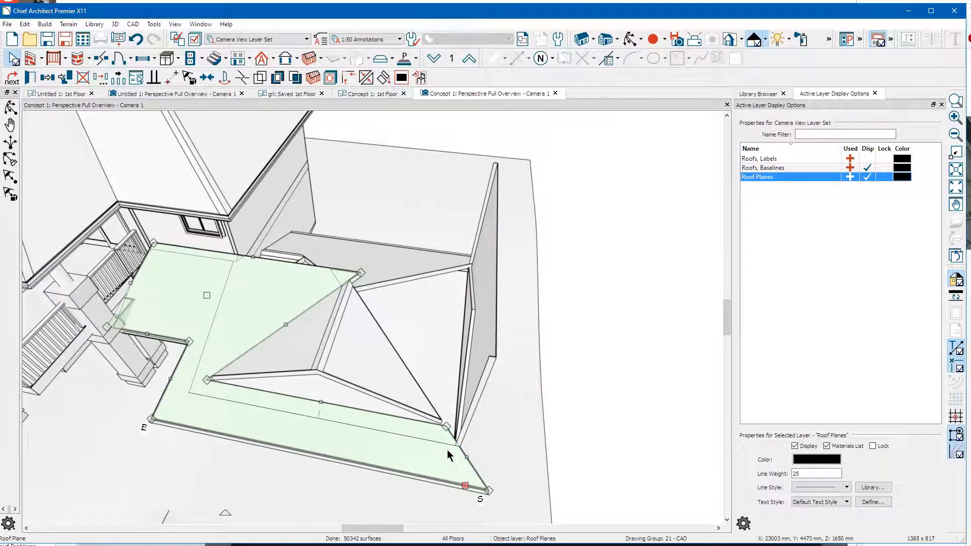
left_click(473, 456)
left_click_drag(467, 457, 520, 233)
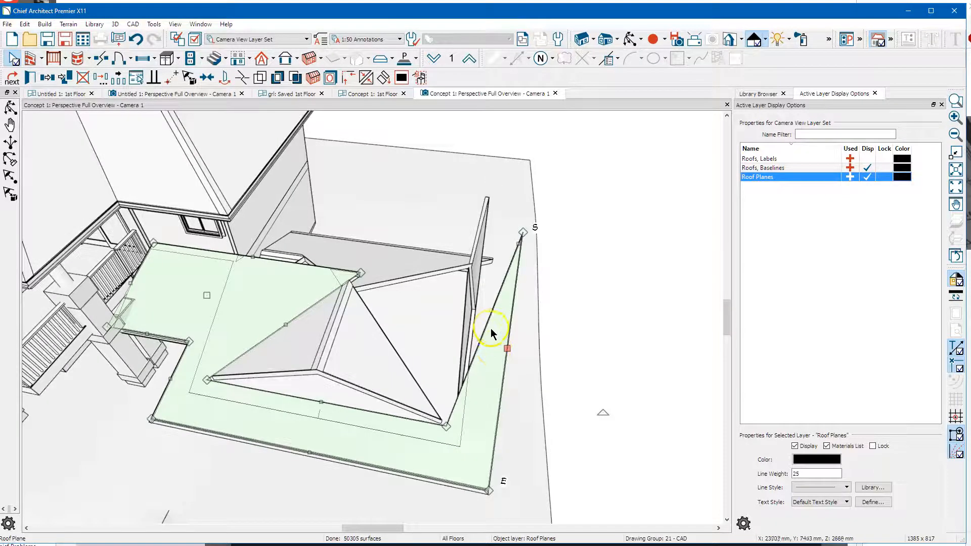
- Break the lower roof plane's new inner edge and fit it against the mirrored raised plane's sloping edge
left_click(493, 311)
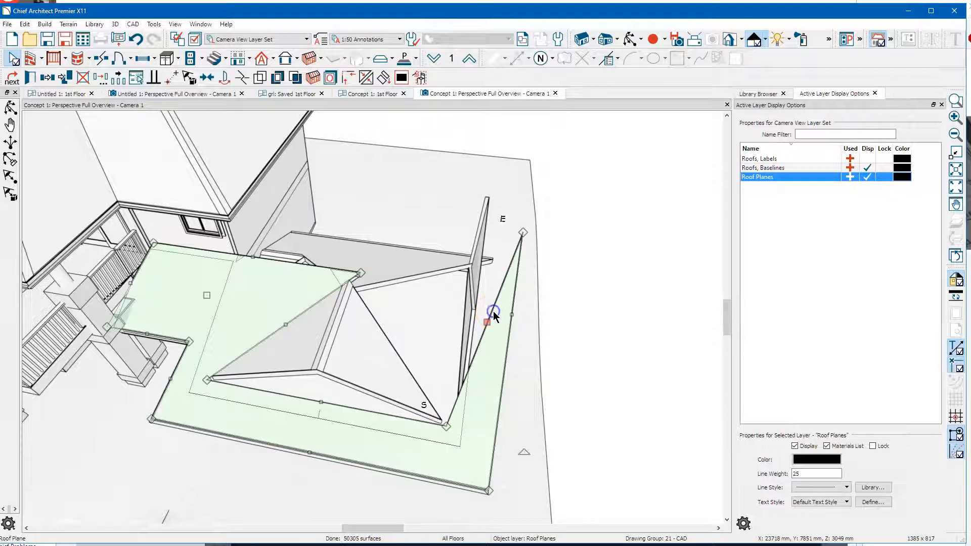
mouse_move(492, 311)
left_mouse_down()
mouse_move(366, 276)
mouse_move(371, 269)
left_mouse_up()
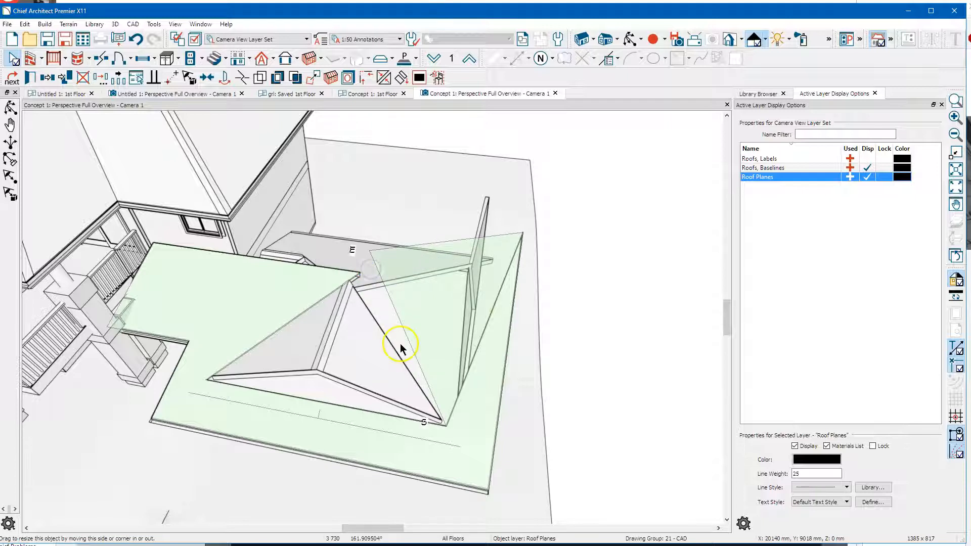
left_click_drag(399, 344, 399, 344)
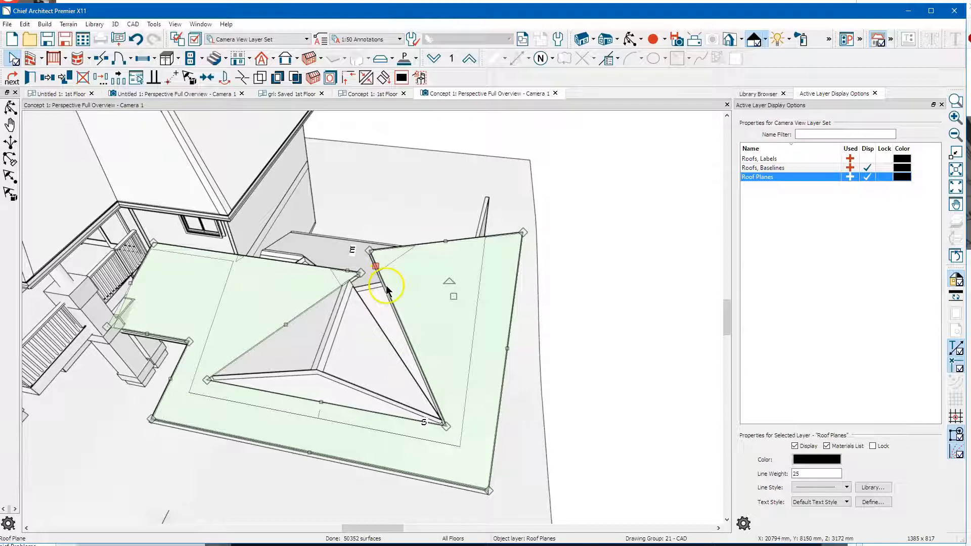
left_click_drag(387, 290, 377, 329)
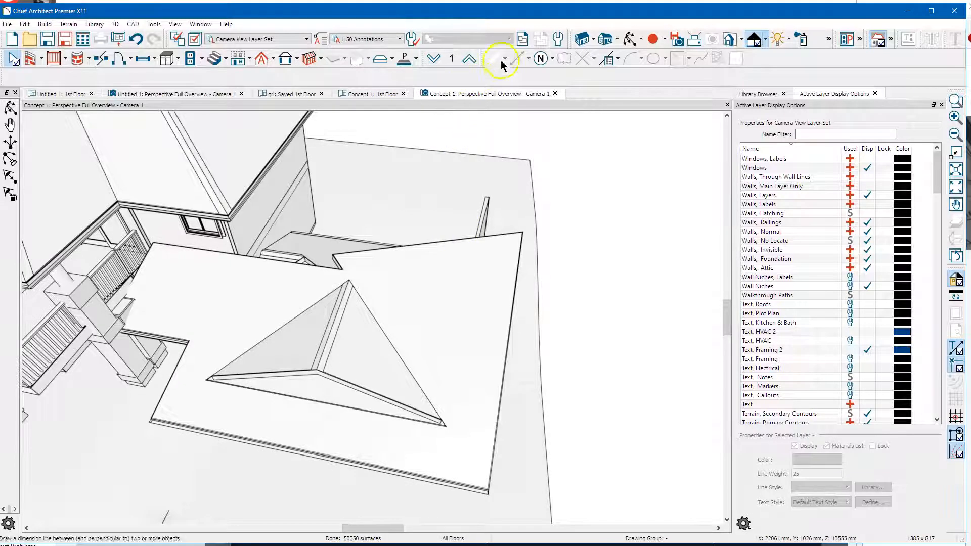
- Straighten the lower roof plane's rear edge into one continuous line running behind the raised planes' peak
left_click(631, 41)
left_click_drag(503, 289, 598, 329)
left_click(405, 329)
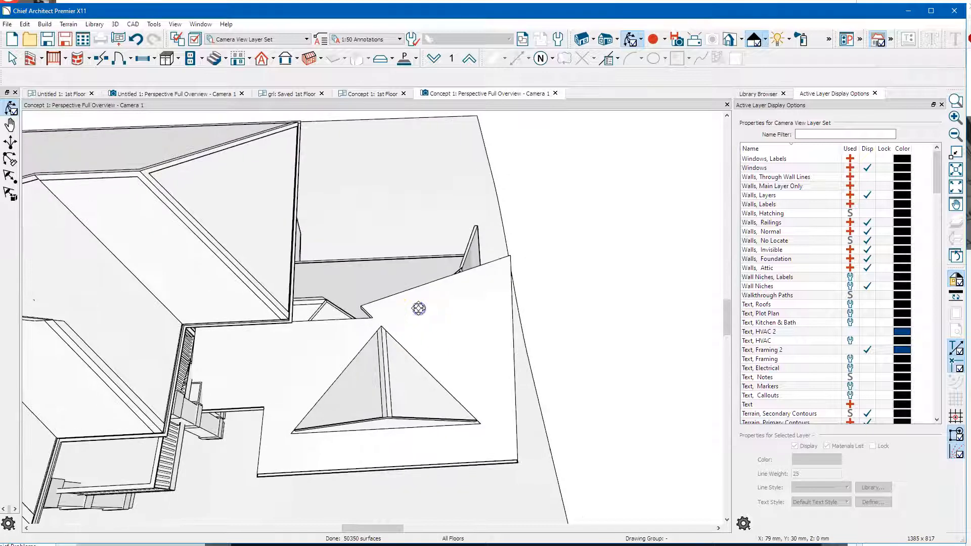
key("space")
left_click(423, 309)
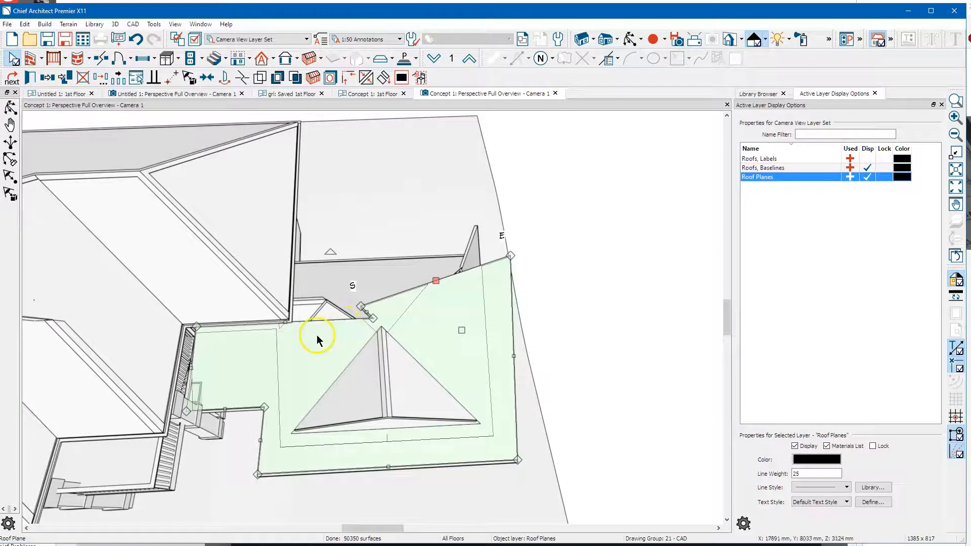
left_click(314, 338)
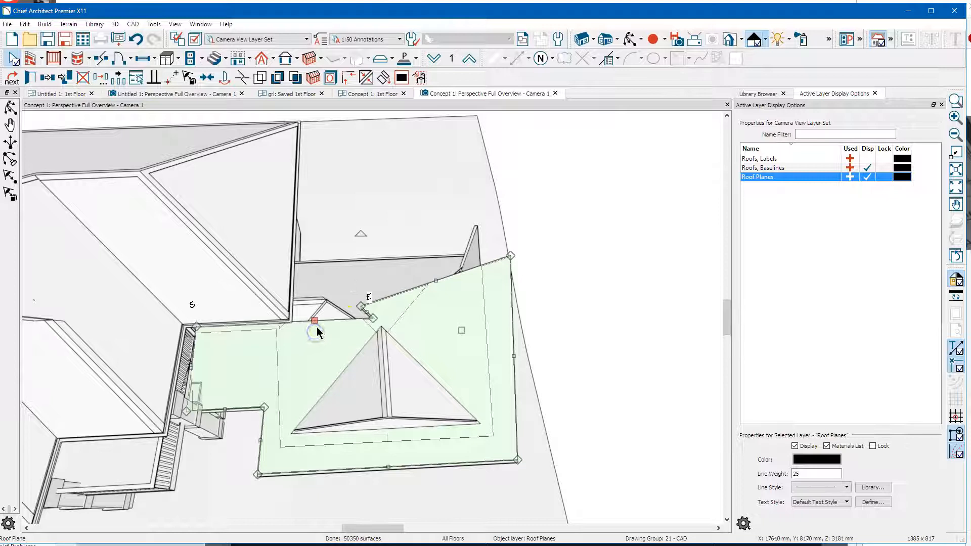
left_click(315, 322)
left_click(347, 79)
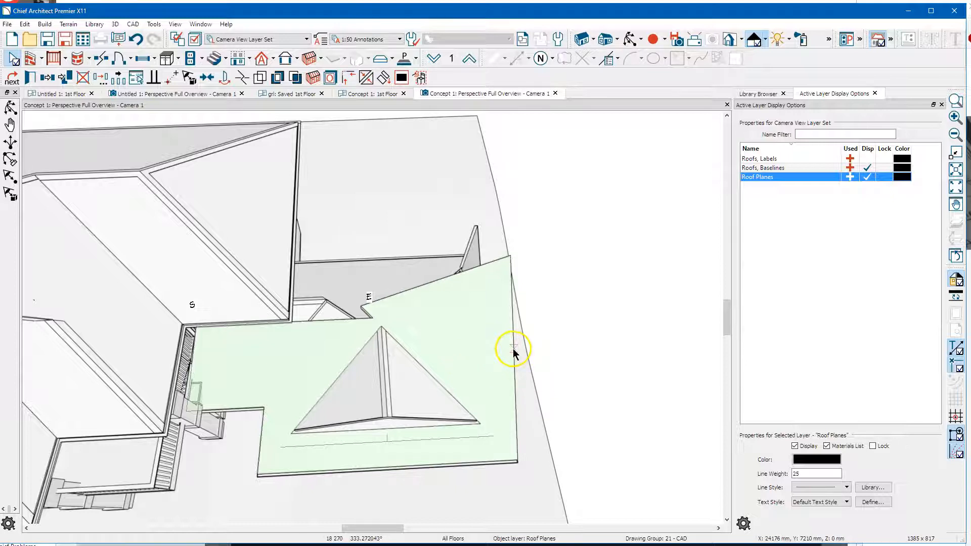
left_click(484, 354)
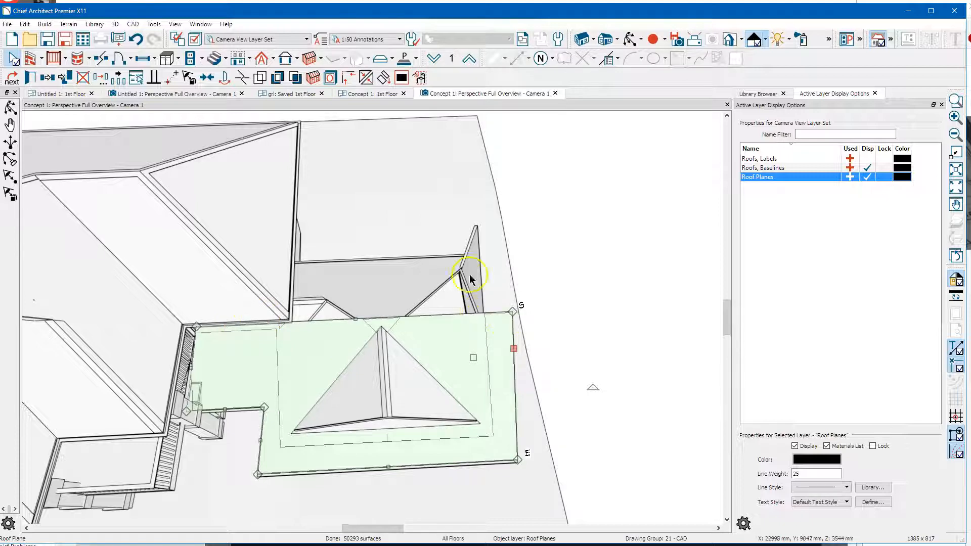
- Delete the small leftover triangular roof plane behind the garage, next to the main house wall
left_click(630, 39)
left_click_drag(554, 248, 329, 332)
left_click_drag(388, 315, 288, 336)
scroll(264, 287, "up", 5)
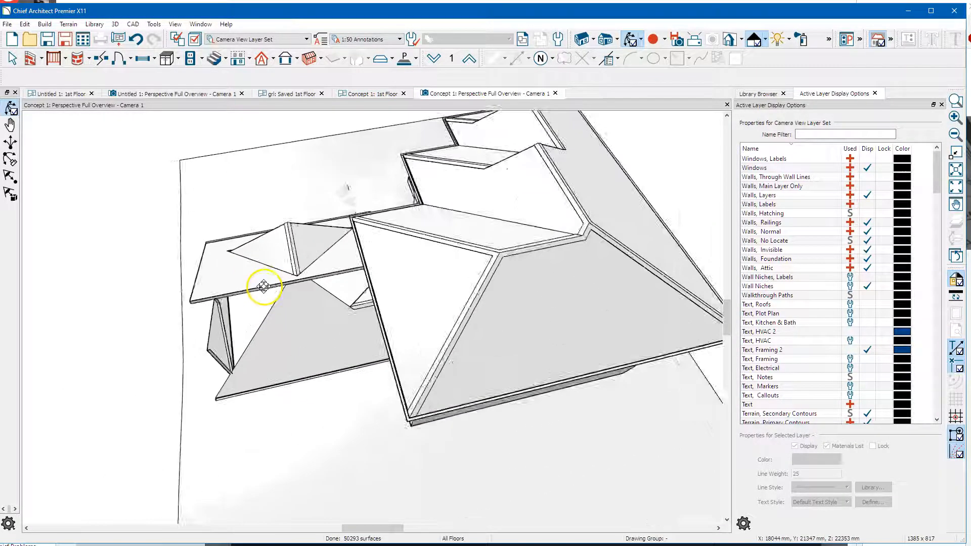
scroll(263, 286, "up", 3)
key("space")
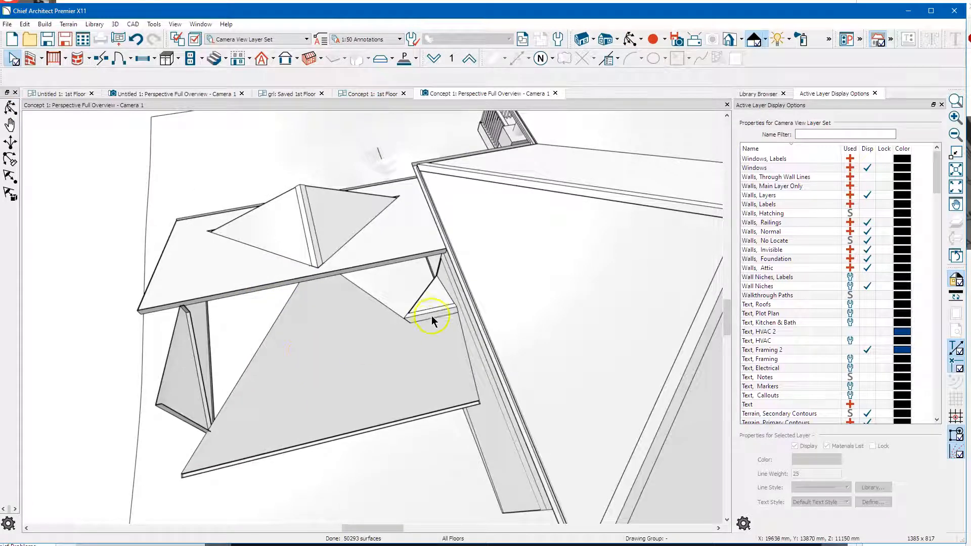
left_click(445, 303)
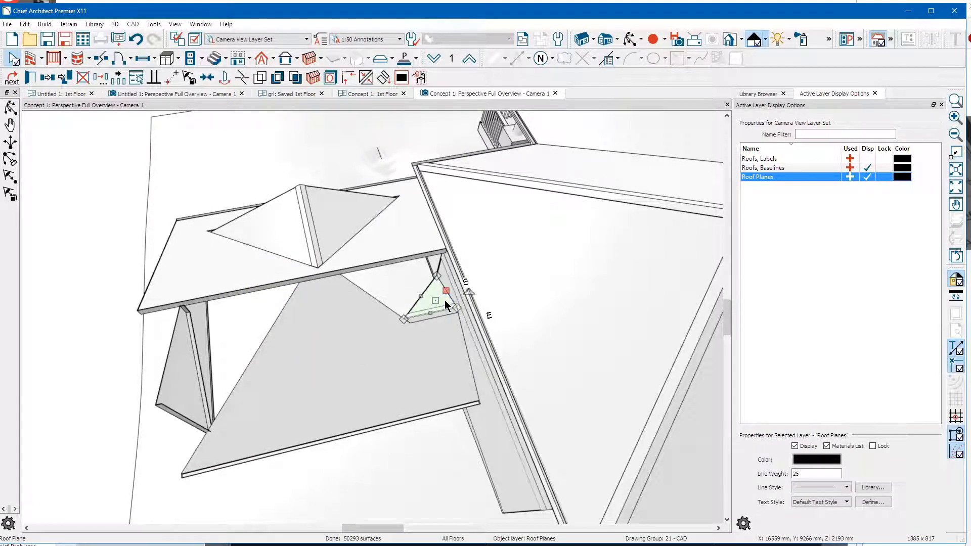
key("Delete")
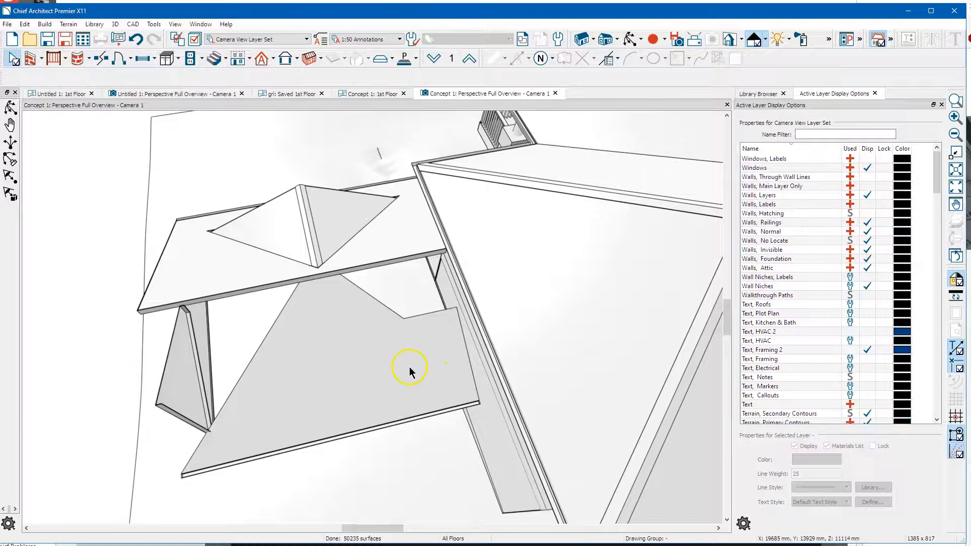
- Reshape the rear garage roof plane into a rectangle, removing its peak and moving its sloping edge out to the garage's outer side
left_click(422, 330)
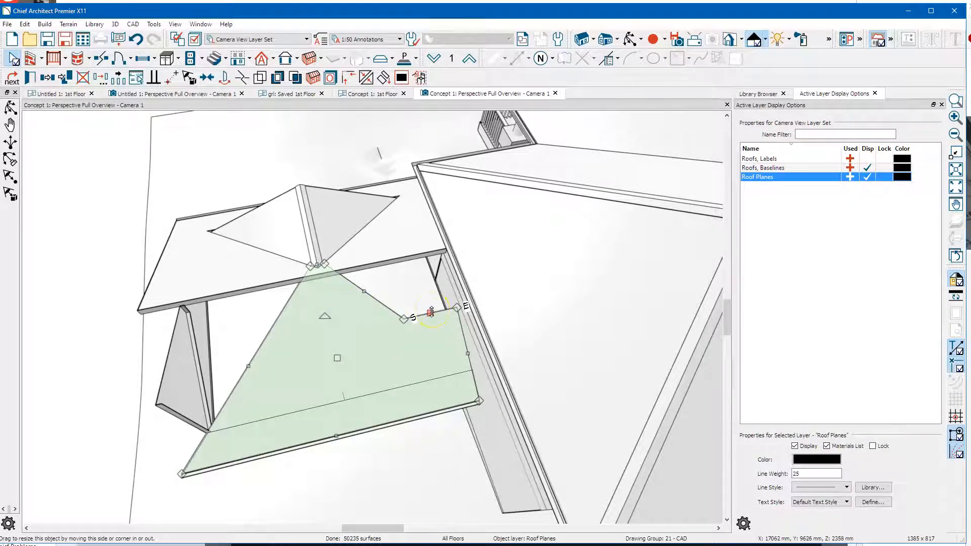
left_click(348, 75)
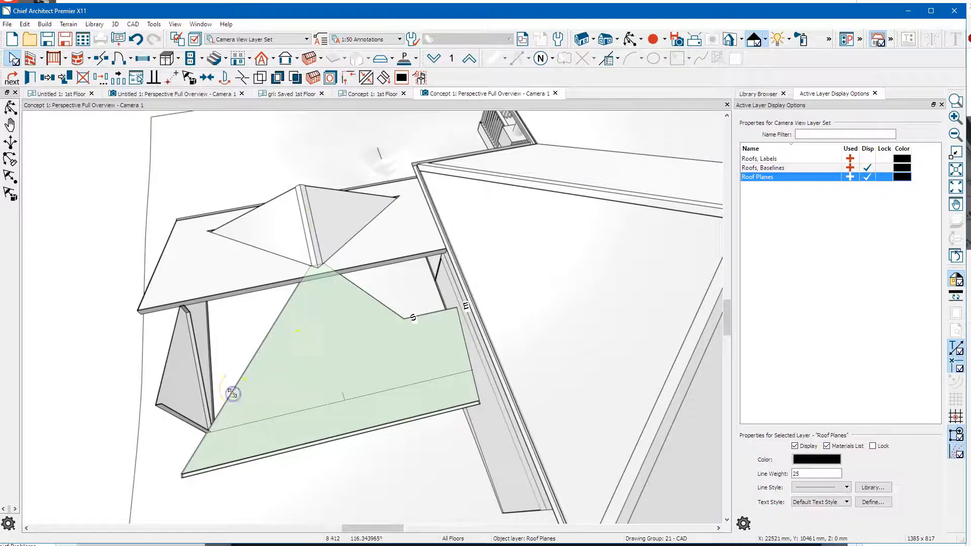
left_click(232, 394)
left_click_drag(255, 350, 160, 368)
- Try to join the rear garage roof plane's upper edge to the front lower roof plane, and undo the join
left_click(316, 339)
left_click_drag(316, 339, 311, 277)
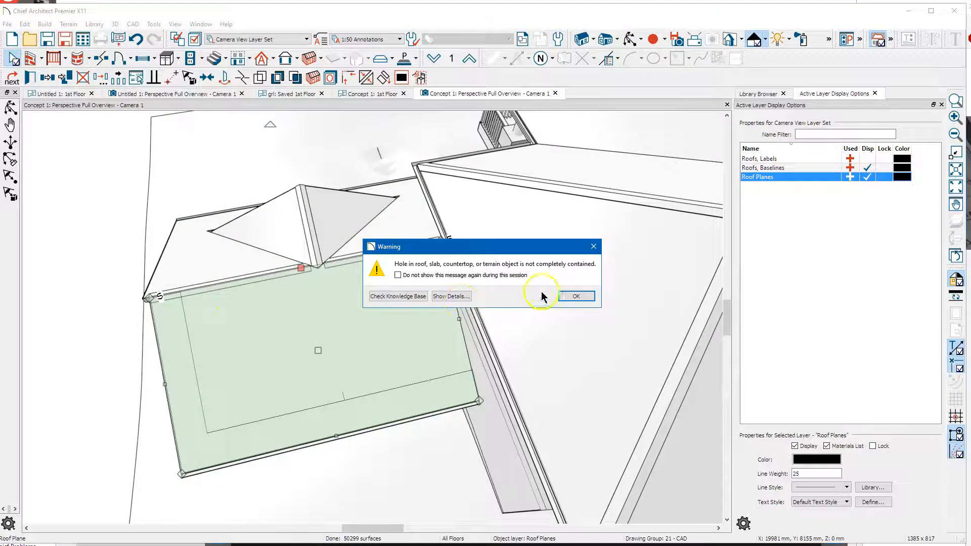
left_click(573, 297)
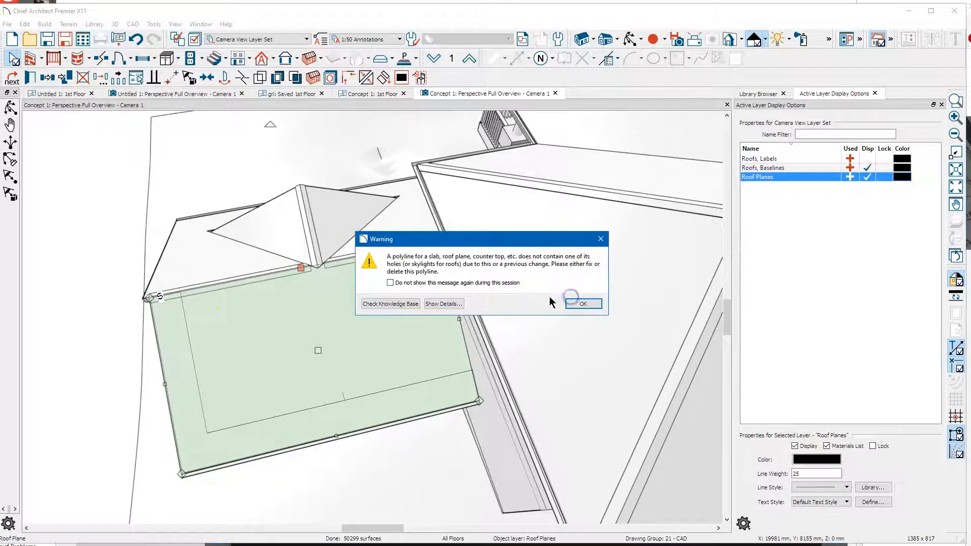
left_click(582, 304)
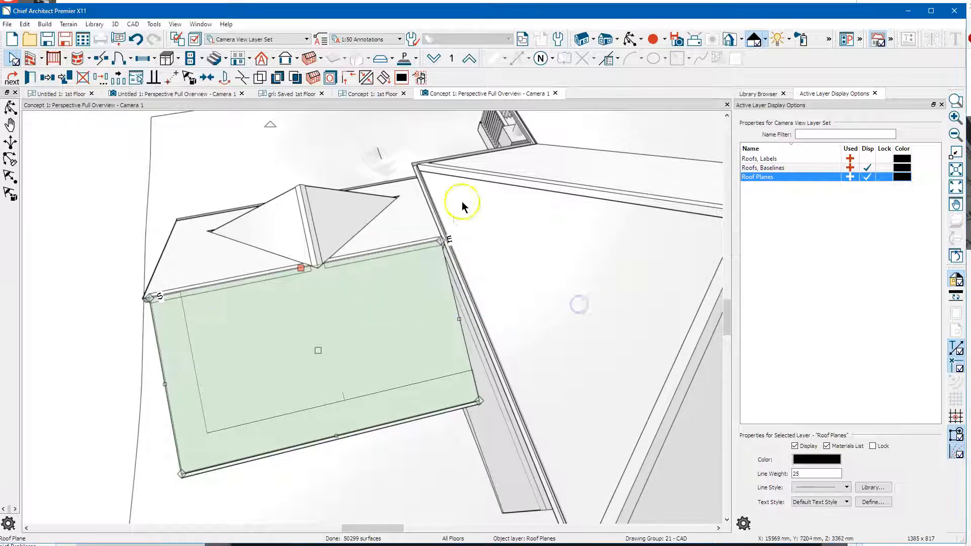
left_click(629, 40)
left_click_drag(335, 303, 524, 210)
mouse_move(318, 332)
left_mouse_down()
mouse_move(292, 326)
mouse_move(299, 261)
mouse_move(351, 281)
mouse_move(314, 309)
mouse_move(314, 347)
mouse_move(320, 332)
left_mouse_up()
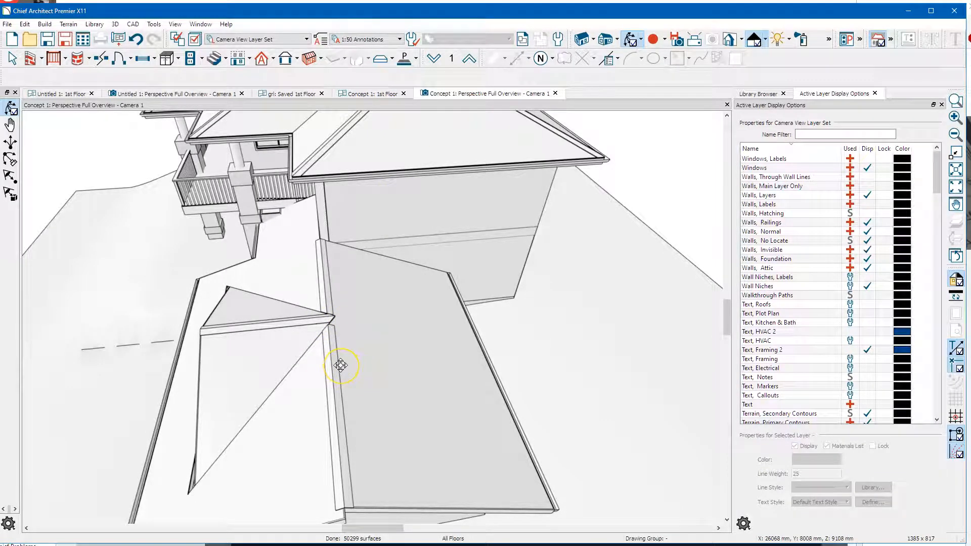
key("ctrl+z")
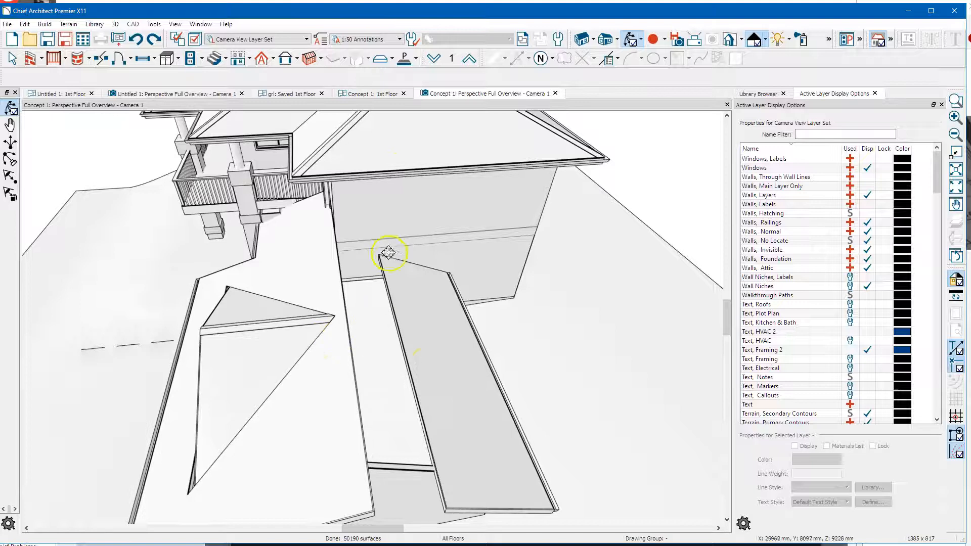
- Check the garage roof in the reference photo and raise the rear garage roof plane by a Z delta of 300 mm
left_click_drag(438, 386, 435, 317)
key("alt+Tab")
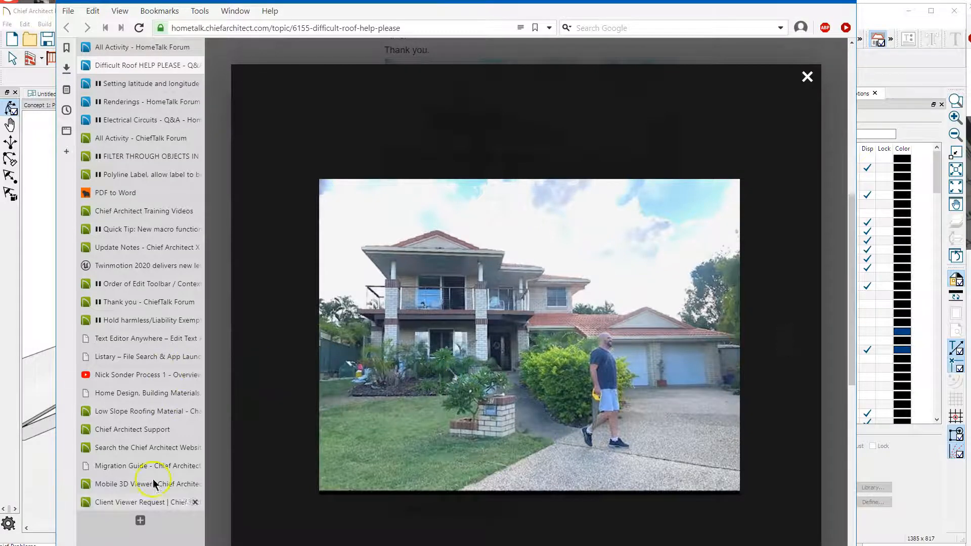
left_click(14, 478)
left_click_drag(451, 345, 394, 356)
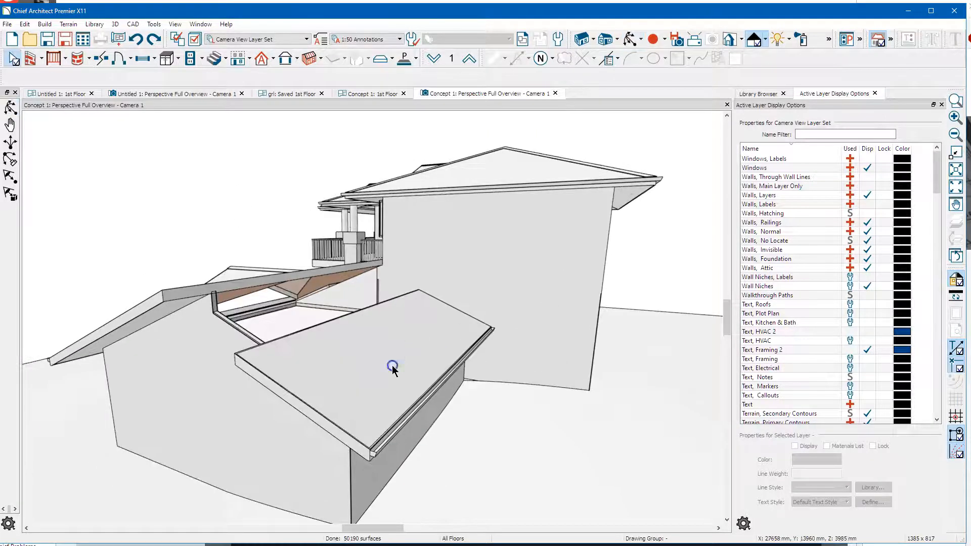
left_click(393, 365)
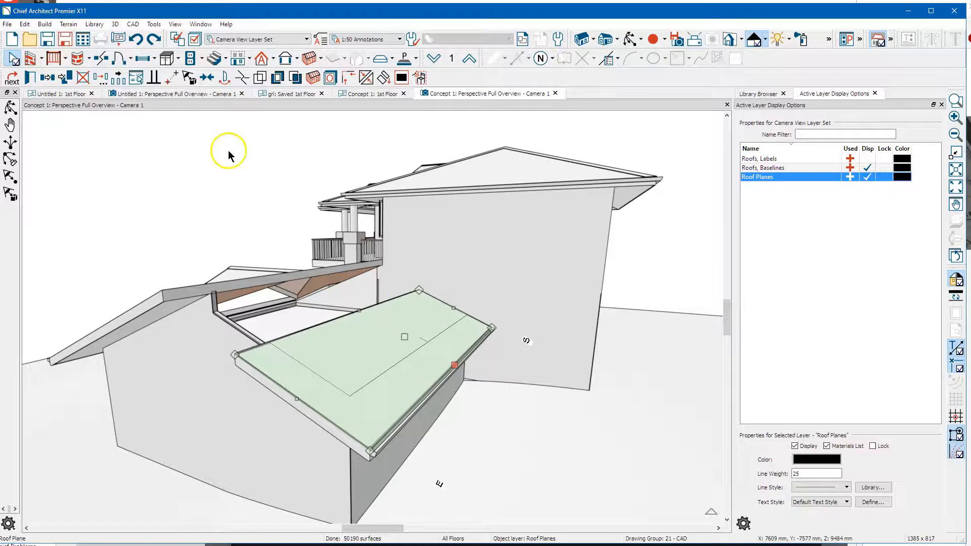
left_click(101, 79)
left_click(485, 216)
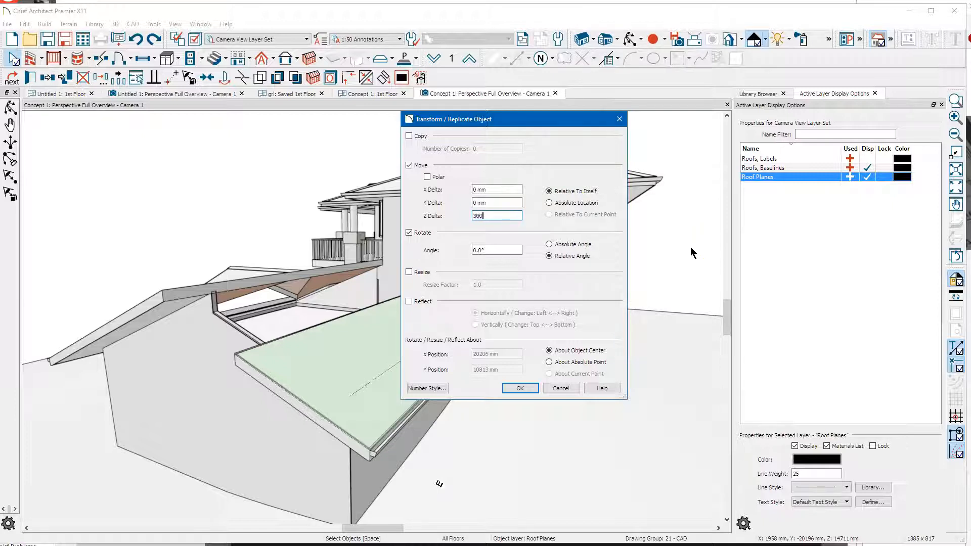
left_click(520, 388)
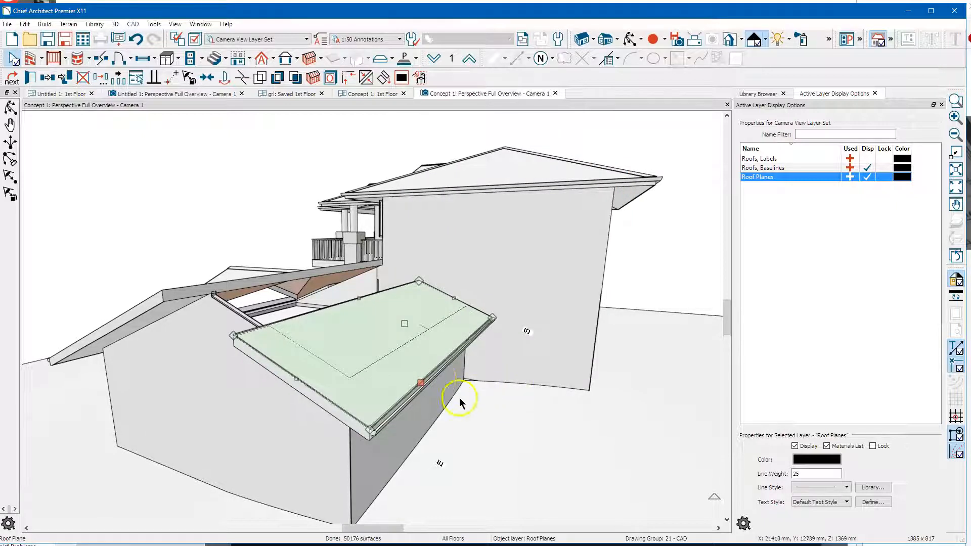
- Join the rear garage roof plane's upper edge to the front lower roof plane along a shared ridge
scroll(289, 173, "up", 5)
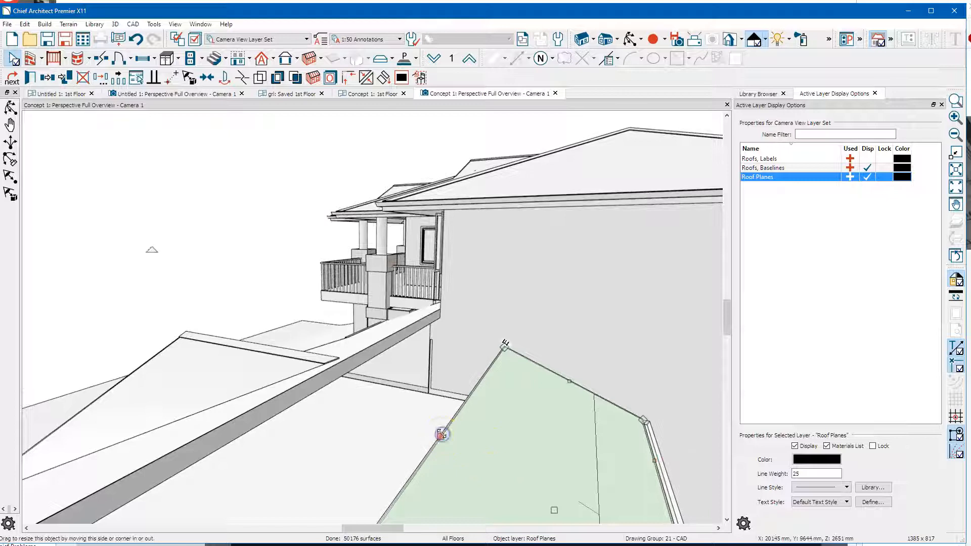
left_click_drag(438, 435, 390, 333)
key("Escape")
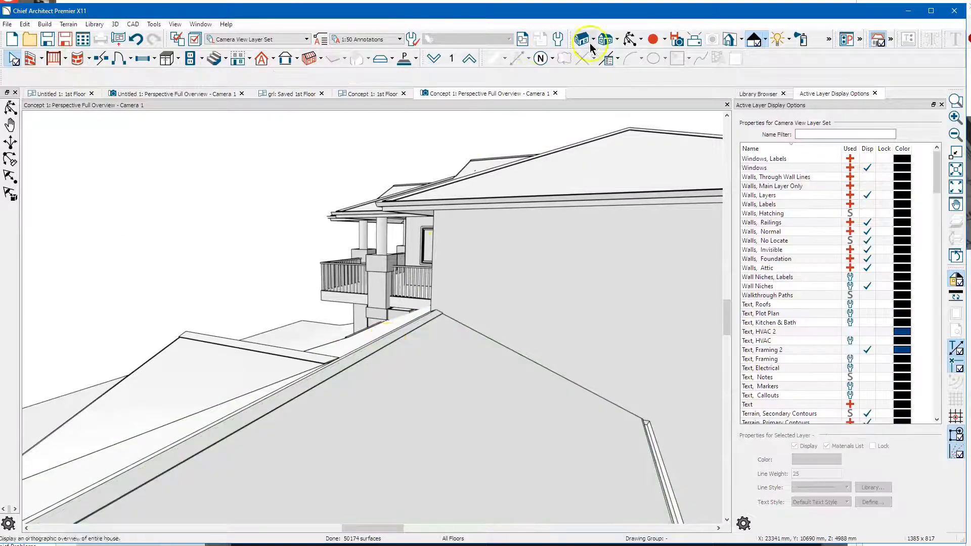
- Adjust the edges of the main house walls at the corner where the garage ridge meets them
left_click(629, 39)
left_click_drag(499, 169, 288, 288)
key("space")
left_click(285, 303)
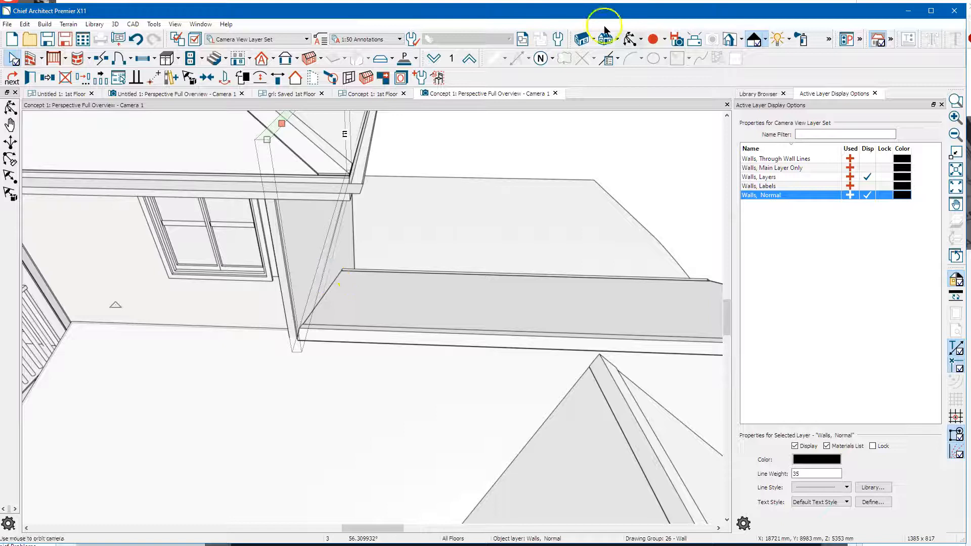
left_click(630, 39)
left_click_drag(566, 167, 369, 220)
key("space")
left_click(372, 255)
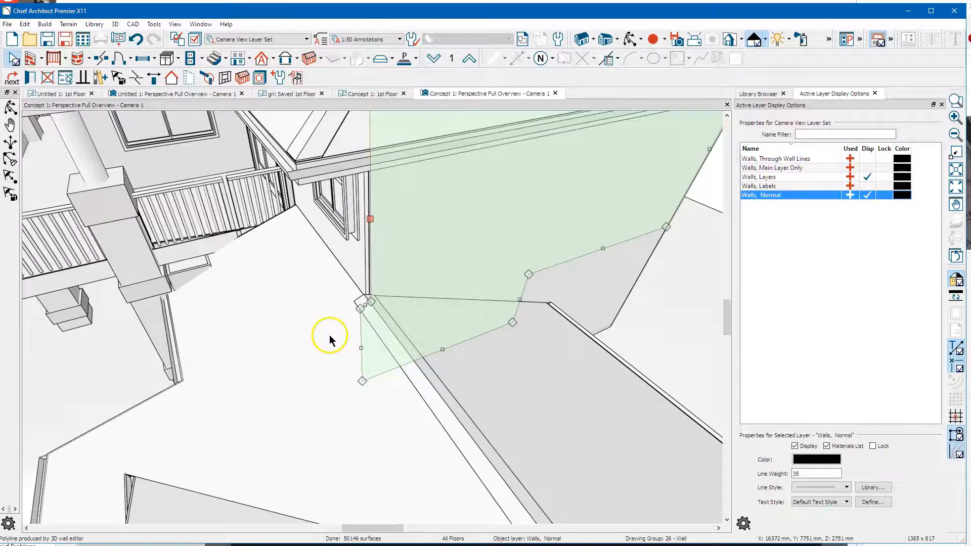
key("Escape")
- Break the front lower roof plane's upper edge at the house wall's corner and align the inner segment along that wall
scroll(326, 252, "up", 5)
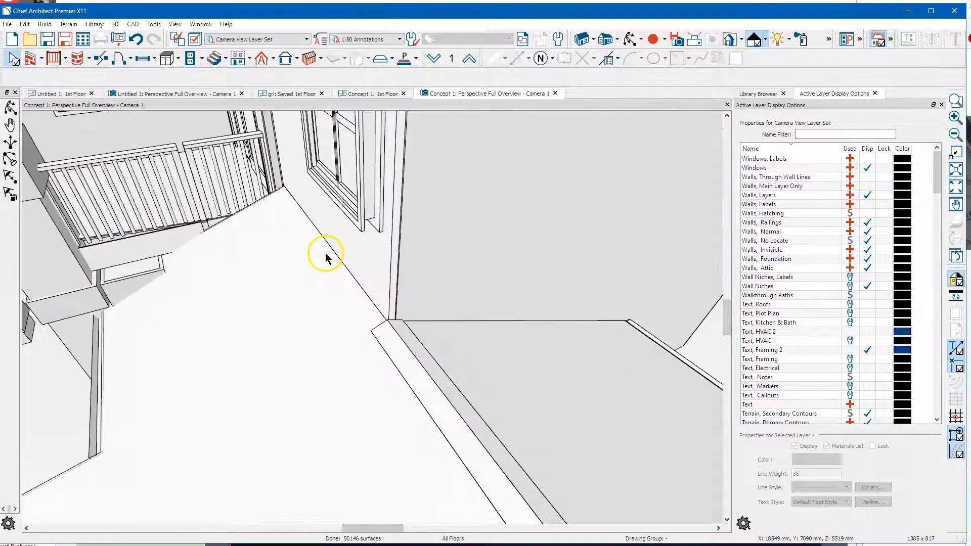
scroll(324, 252, "down", 4)
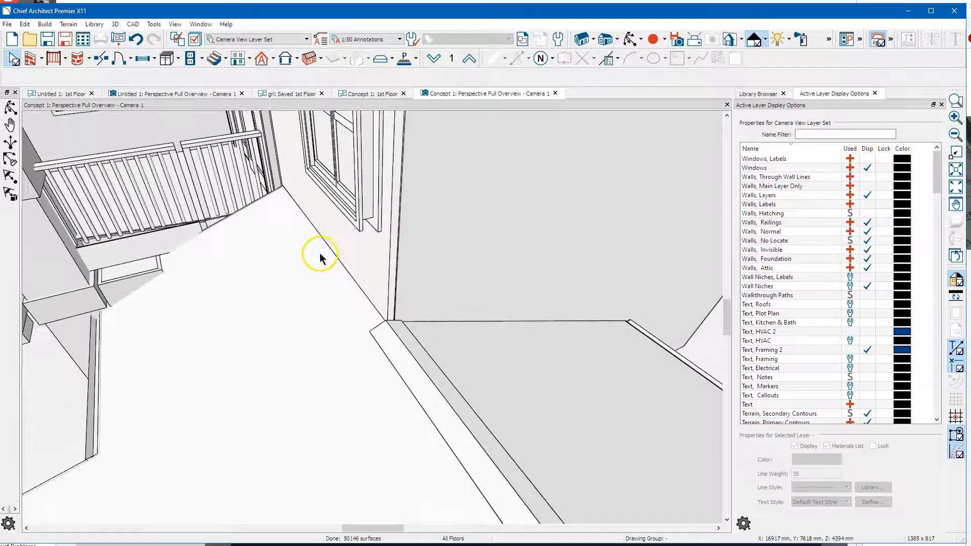
left_click(630, 40)
left_click_drag(449, 234, 53, 289)
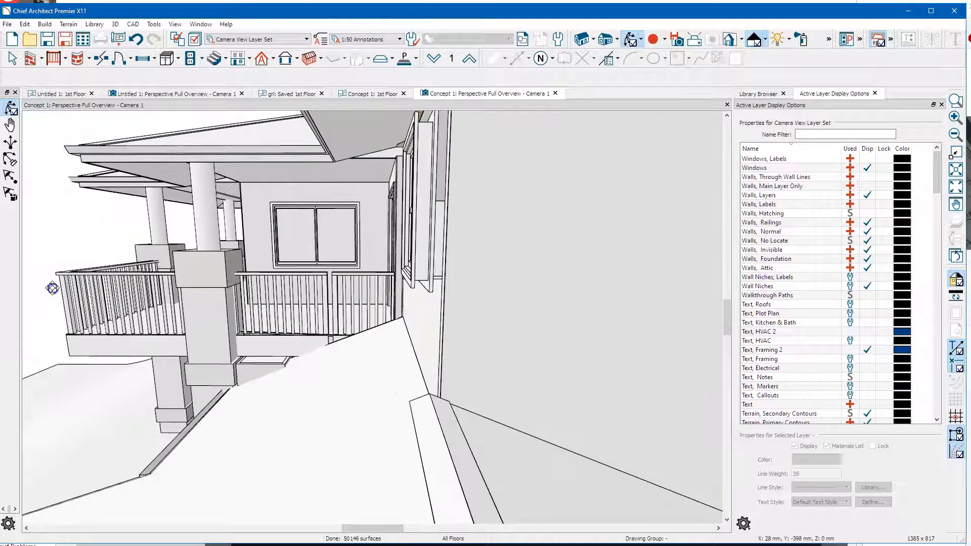
left_click_drag(183, 338, 268, 349)
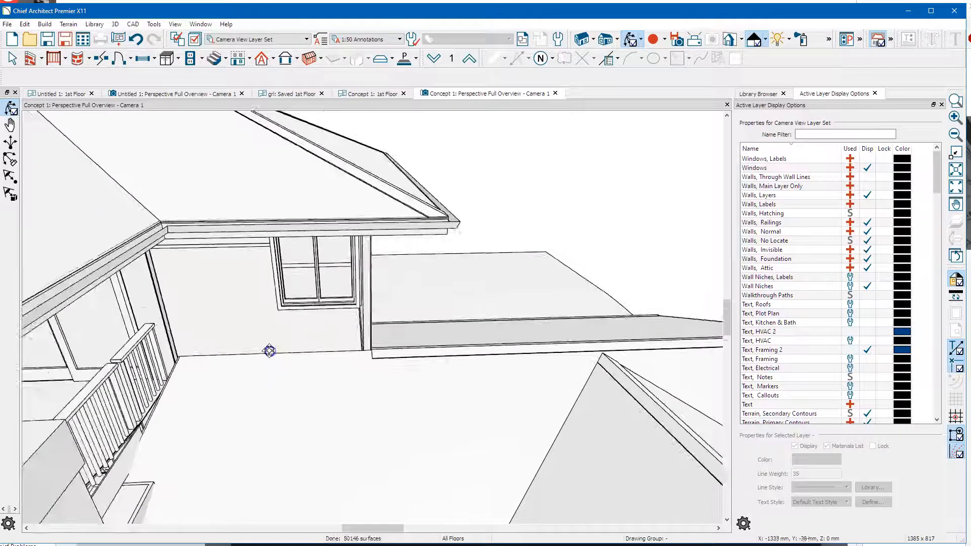
key("space")
left_click(267, 357)
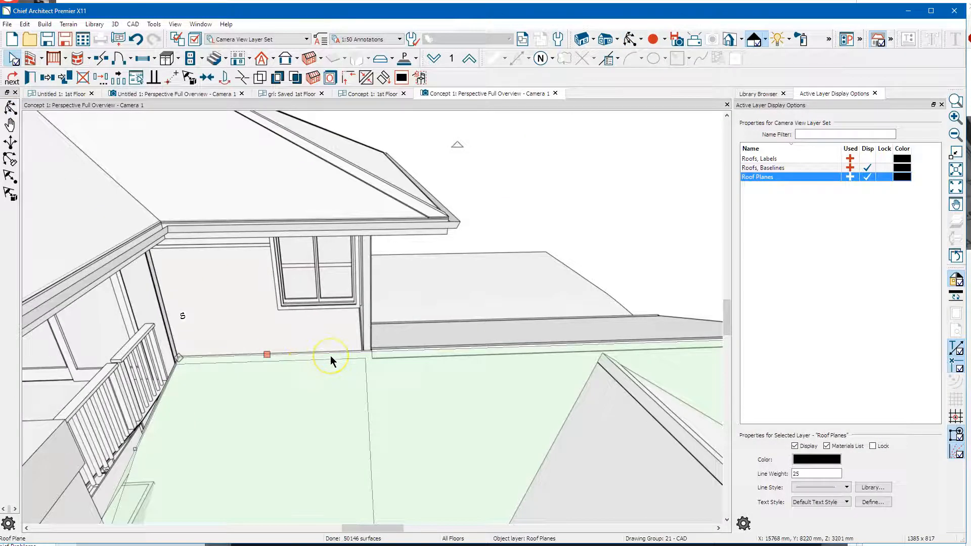
key("Escape")
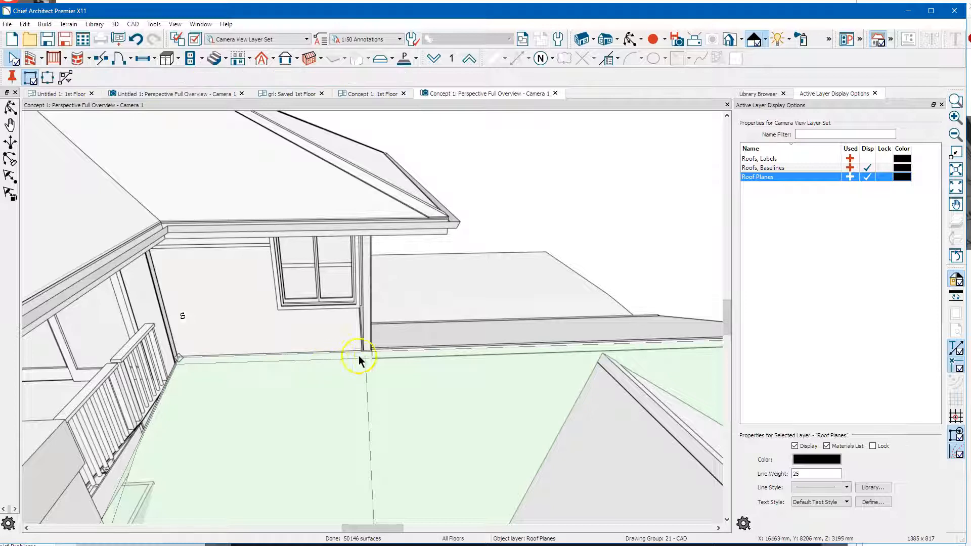
left_click(356, 351)
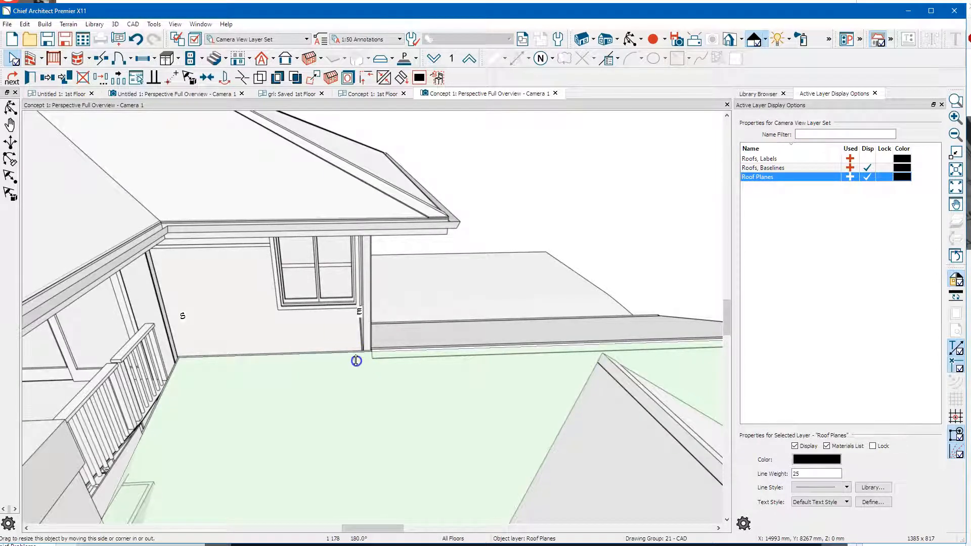
scroll(330, 303, "up", 3)
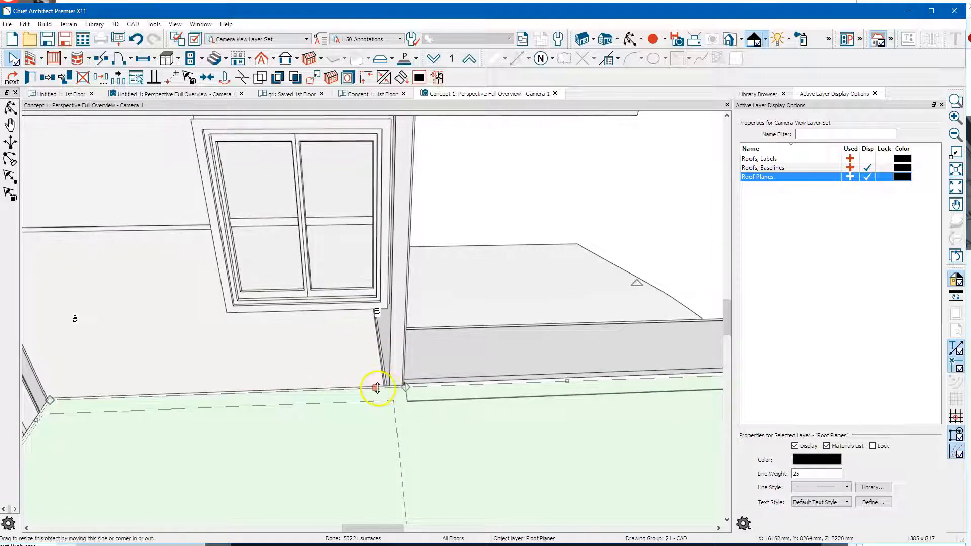
left_click_drag(376, 387, 372, 400)
scroll(390, 195, "down", 6)
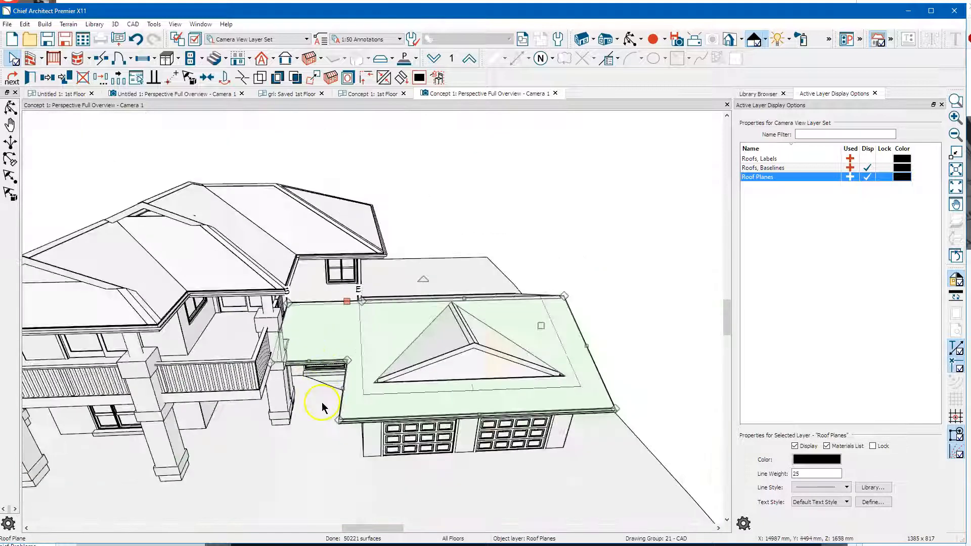
left_click(321, 461)
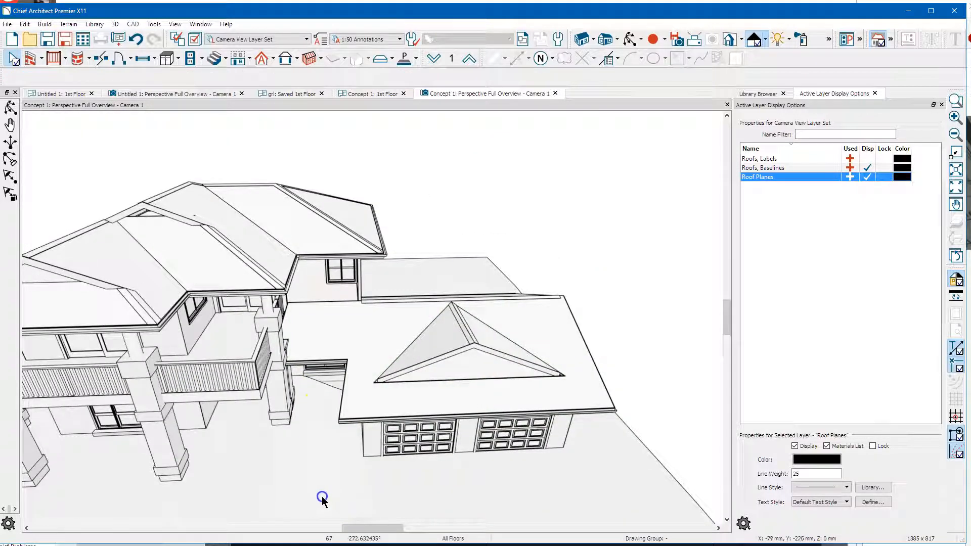
- Pull the lower roof plane's inner edge segment back about 142 mm to the outer face of the wall below the upper window
left_click(630, 41)
left_click_drag(522, 212, 526, 244)
scroll(340, 294, "up", 2)
scroll(340, 294, "up", 3)
key("space")
left_click(306, 322)
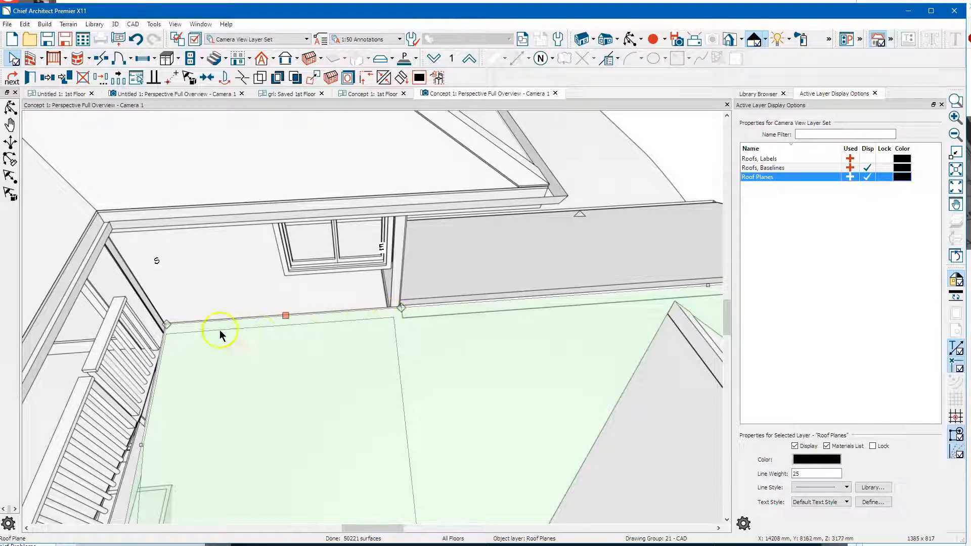
left_click_drag(282, 314, 282, 328)
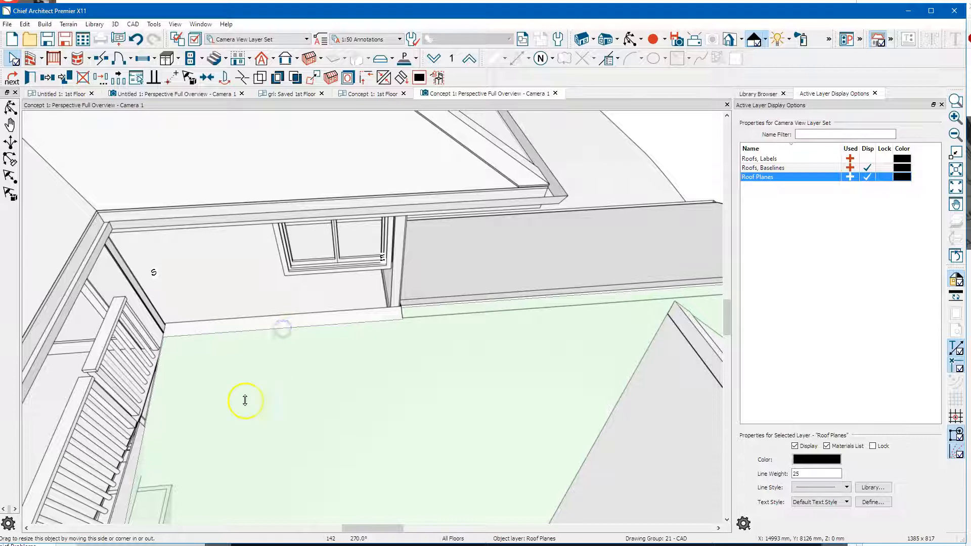
key("Escape")
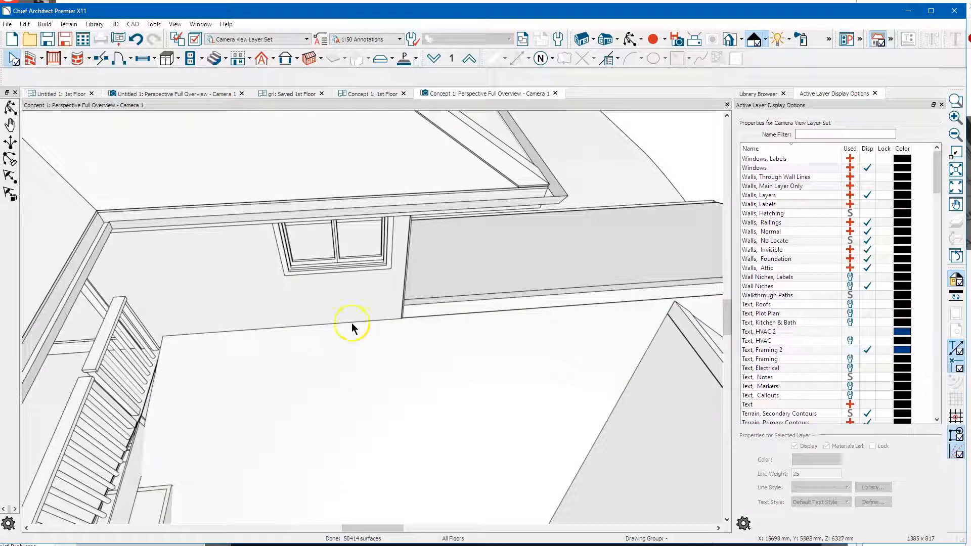
- Refit the end of the house's side wall at the garage ridge corner to the adjusted roof edge
left_click(629, 39)
left_click_drag(487, 260, 383, 295)
key("space")
left_click(402, 291)
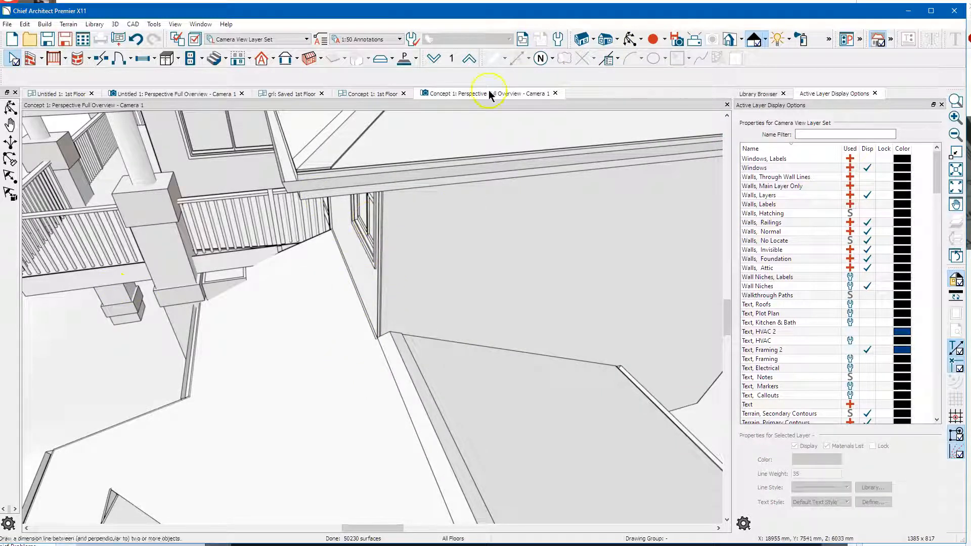
- Align the front lower roof plane's outer side edge with the rear garage roof plane's outer edge
left_click(627, 42)
left_click_drag(293, 303, 531, 310)
scroll(531, 310, "up", 5)
key("space")
left_click(524, 343)
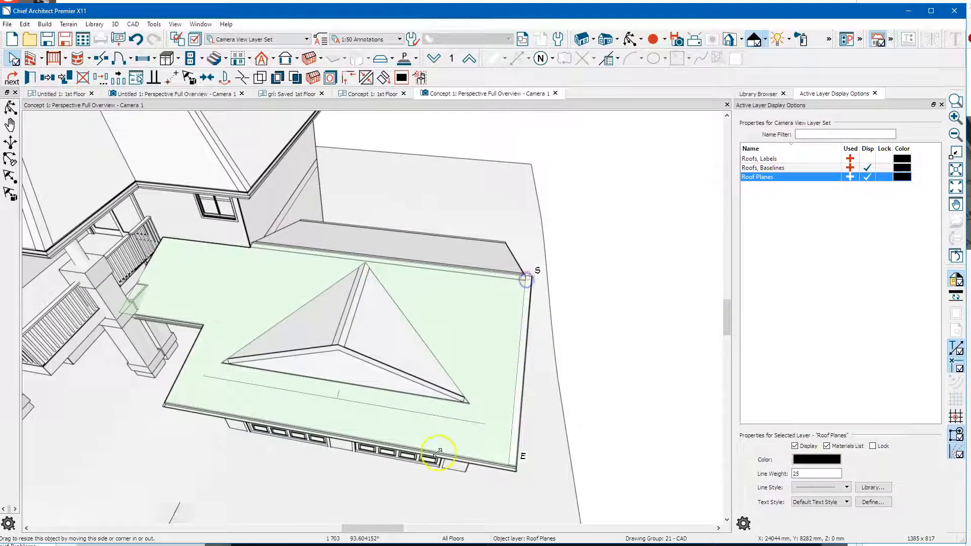
key("Escape")
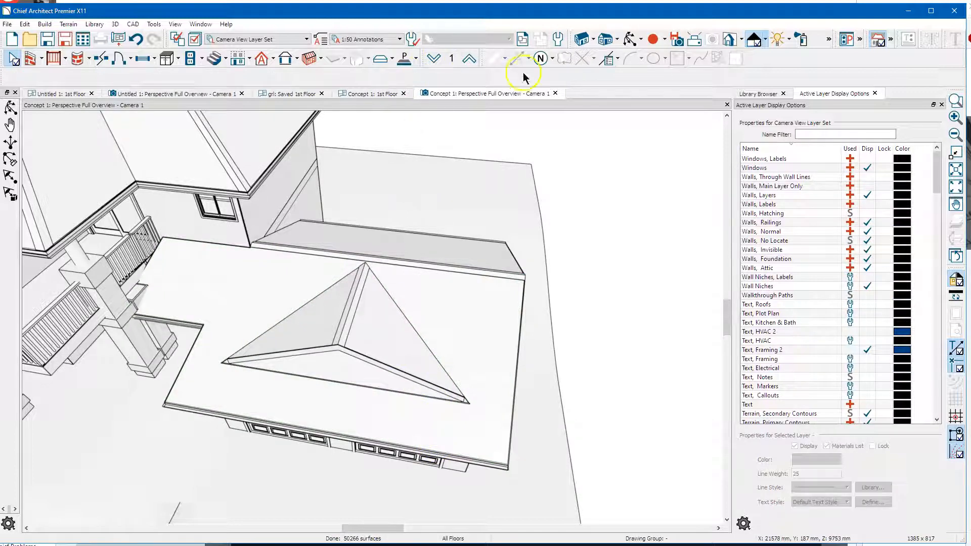
- Switch the camera view to the Standard rendering technique and inspect the house and garage roofs from the front and above
left_click(629, 39)
left_click_drag(453, 199, 424, 279)
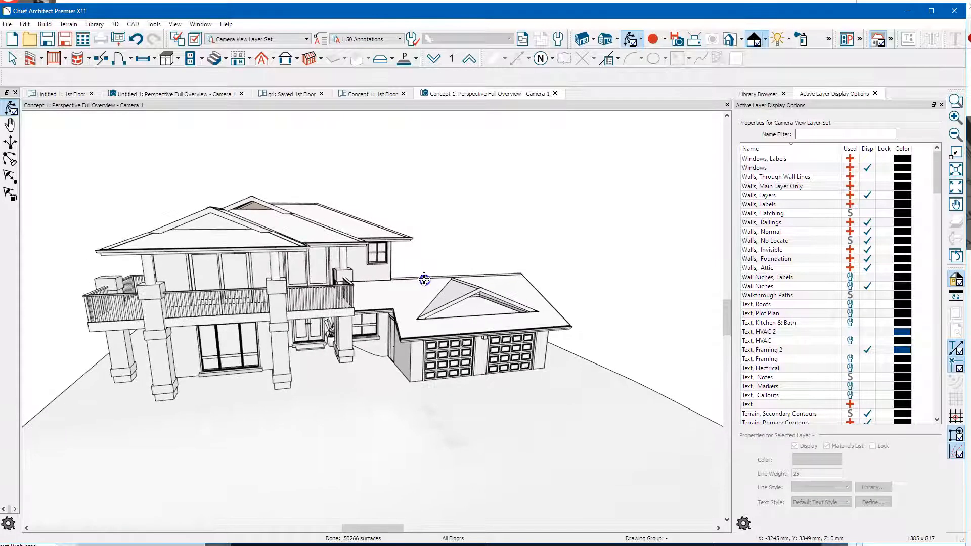
left_click(764, 36)
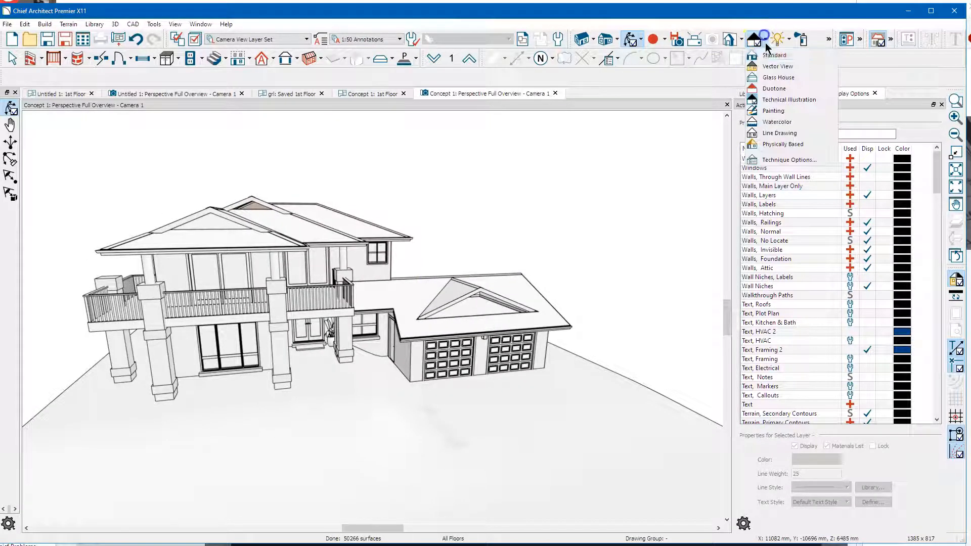
left_click(760, 50)
left_click_drag(510, 311, 364, 326)
left_click_drag(258, 228, 209, 249)
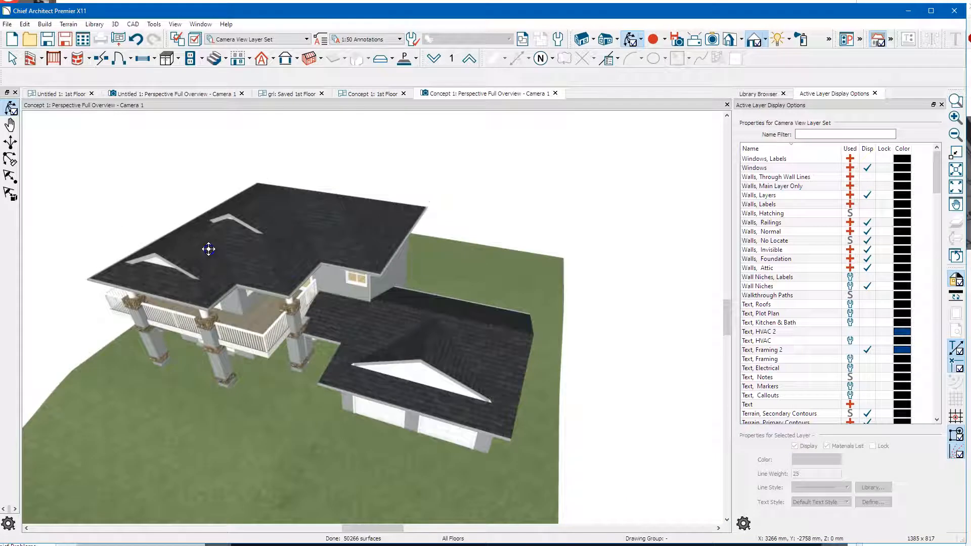